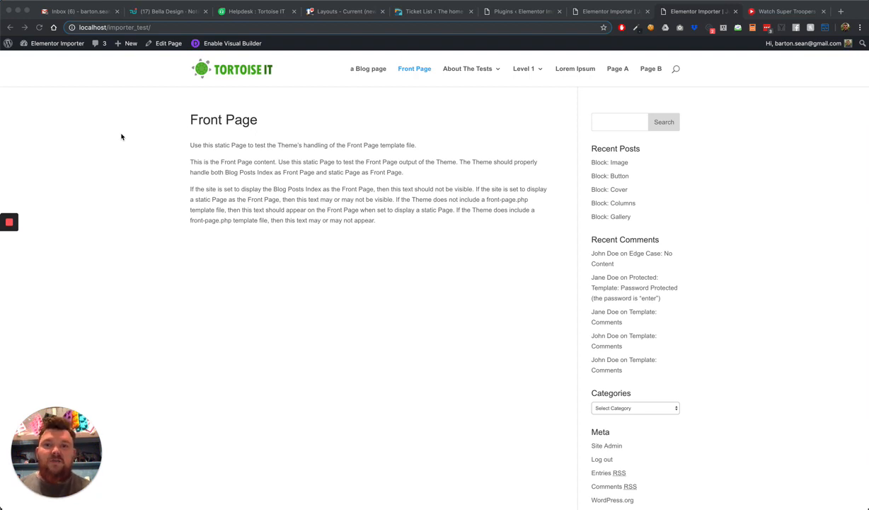
Open the blog page and view the Template: Sticky post's layout, then return to the post list
{"action": "left_click", "coordinate": [333, 72]}
{"action": "left_click", "coordinate": [360, 73]}
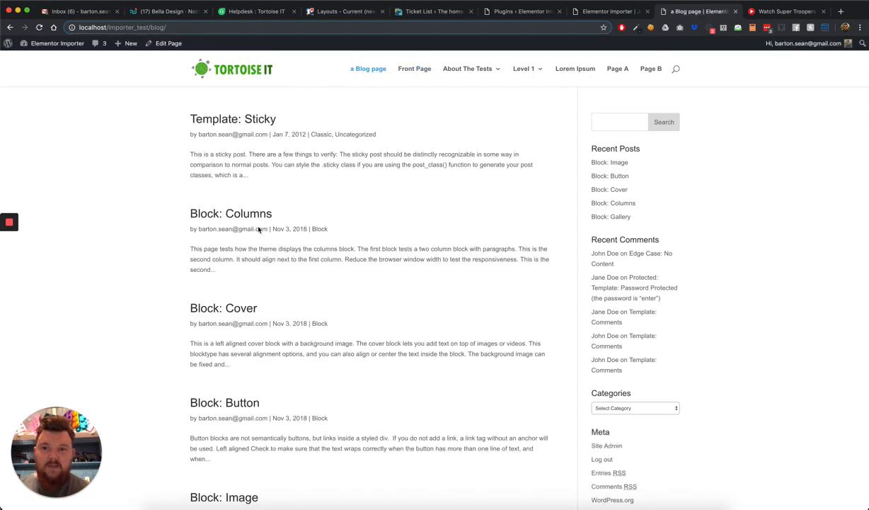
{"action": "left_click", "coordinate": [220, 126]}
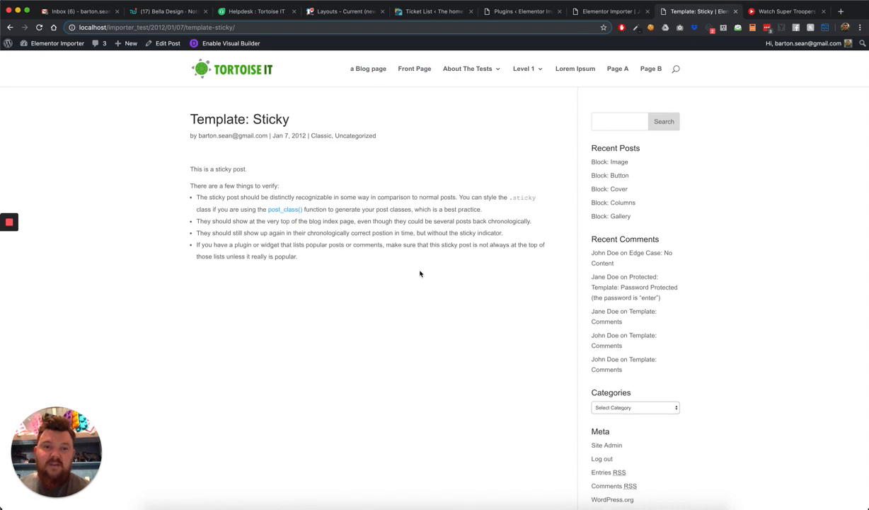
{"action": "scroll", "coordinate": [420, 274], "scroll_direction": "down", "scroll_amount": 3}
{"action": "scroll", "coordinate": [473, 332], "scroll_direction": "up", "scroll_amount": 3}
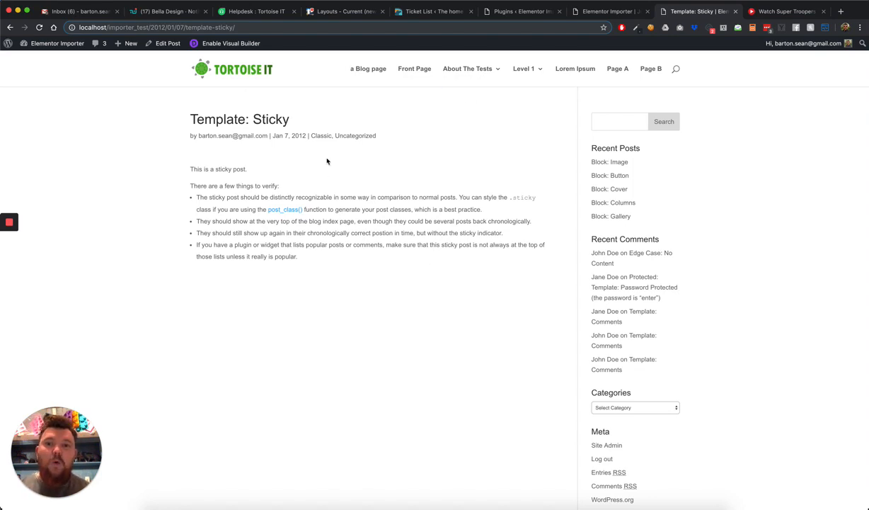
{"action": "scroll", "coordinate": [327, 162], "scroll_direction": "left", "scroll_amount": 5}
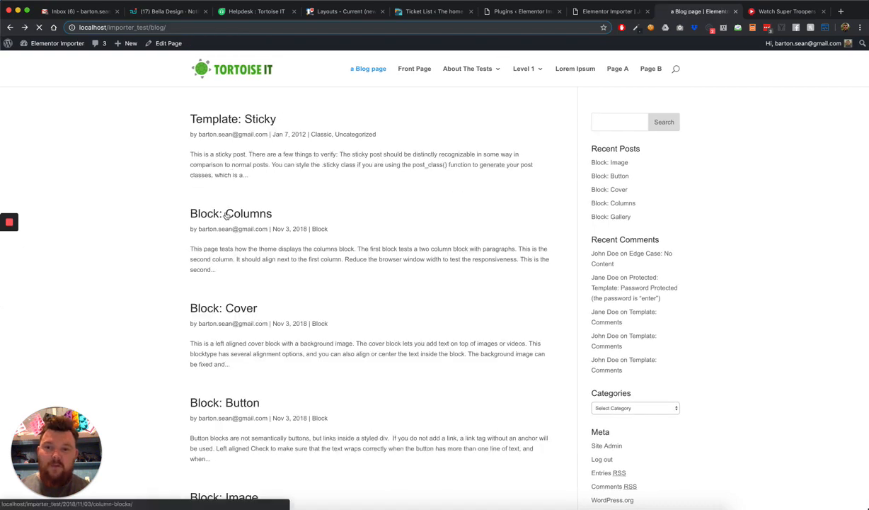
View the Block: Columns post from the blog list and go back to the list
{"action": "left_click", "coordinate": [236, 213]}
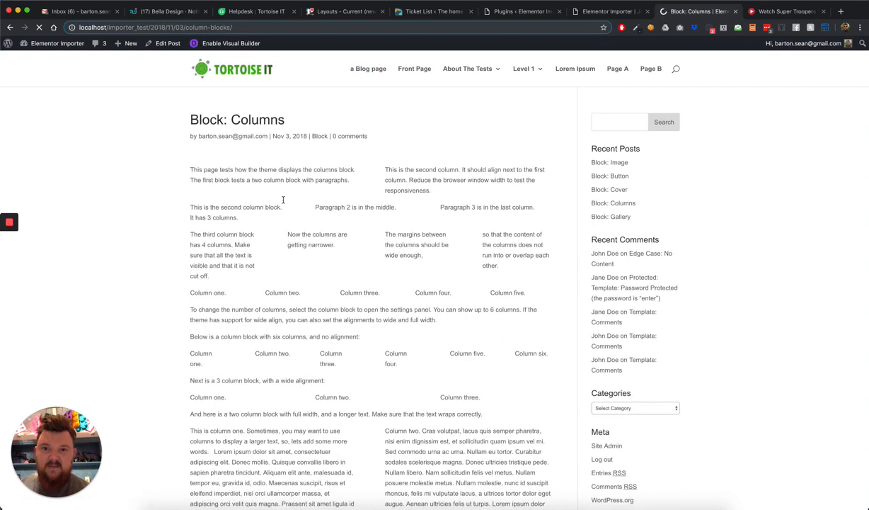
{"action": "scroll", "coordinate": [345, 299], "scroll_direction": "down", "scroll_amount": 5}
{"action": "scroll", "coordinate": [346, 299], "scroll_direction": "up", "scroll_amount": 5}
{"action": "scroll", "coordinate": [345, 297], "scroll_direction": "left", "scroll_amount": 3}
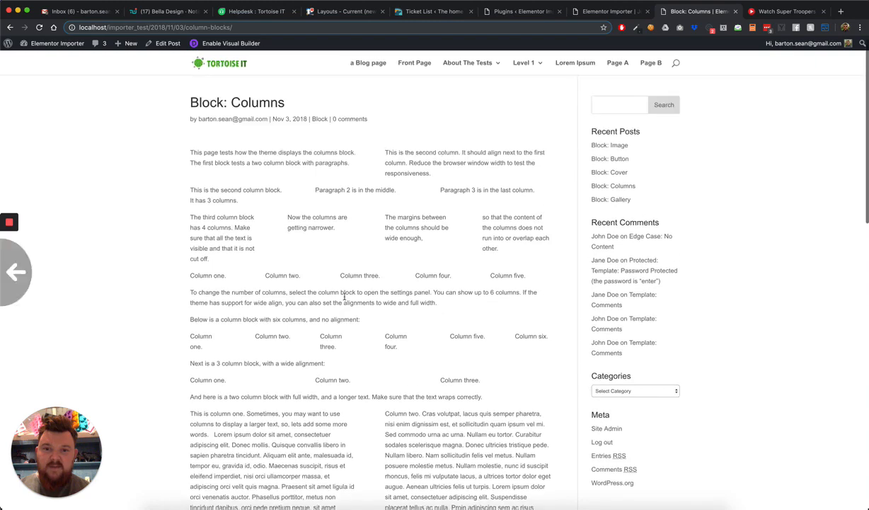
{"action": "scroll", "coordinate": [344, 297], "scroll_direction": "left", "scroll_amount": 2}
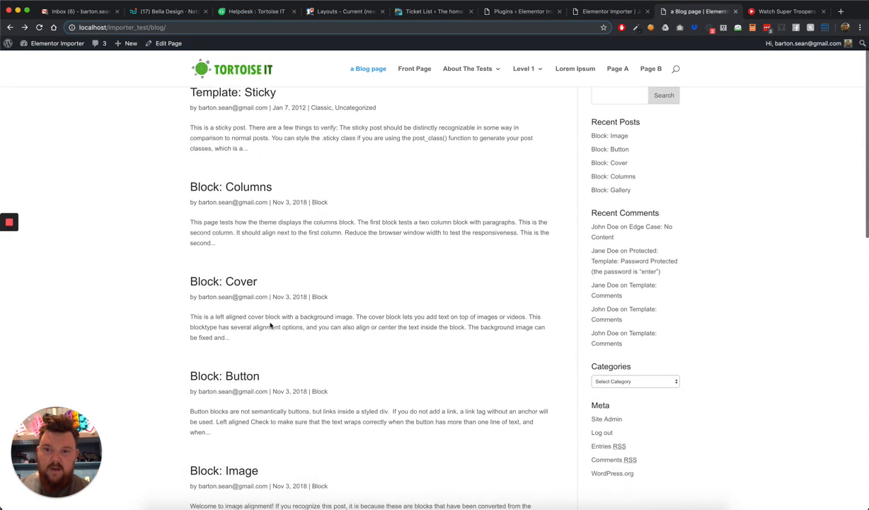
Open the Block: Gallery post from the blog list and look through its image galleries
{"action": "scroll", "coordinate": [271, 325], "scroll_direction": "down", "scroll_amount": 1}
{"action": "scroll", "coordinate": [239, 320], "scroll_direction": "down", "scroll_amount": 5}
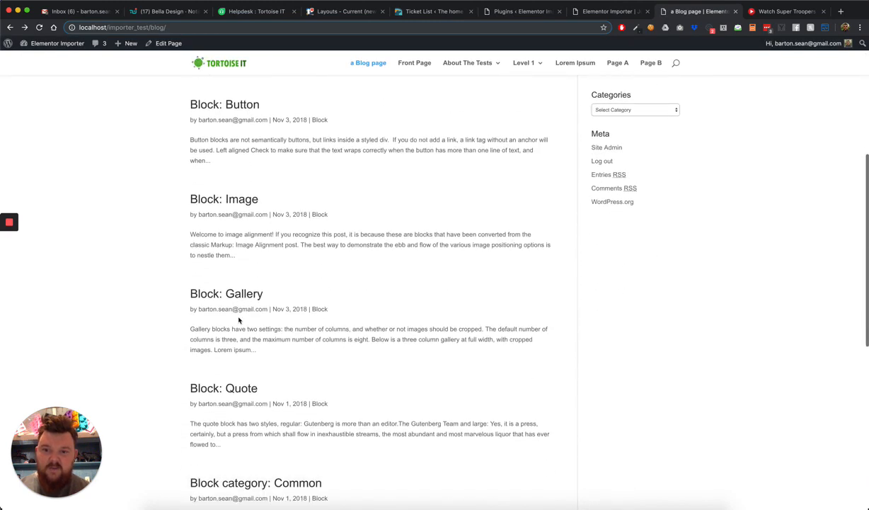
{"action": "left_click", "coordinate": [215, 271]}
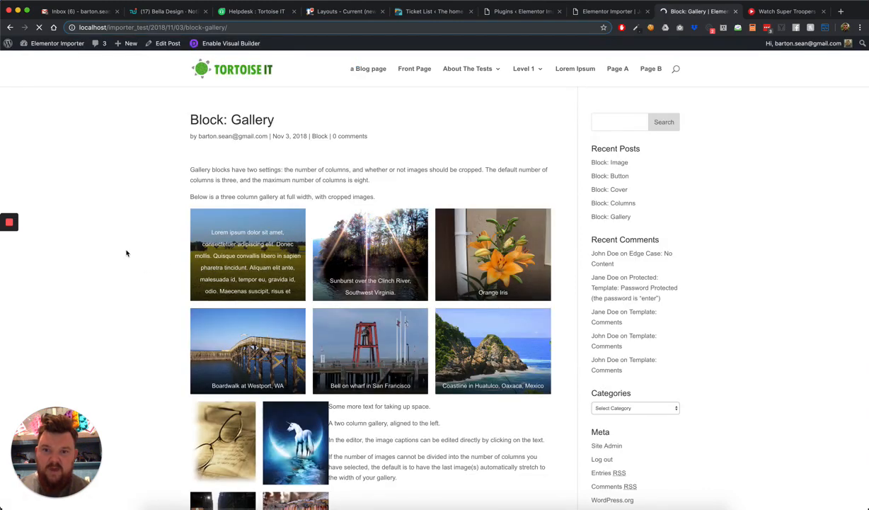
{"action": "scroll", "coordinate": [126, 252], "scroll_direction": "down", "scroll_amount": 5}
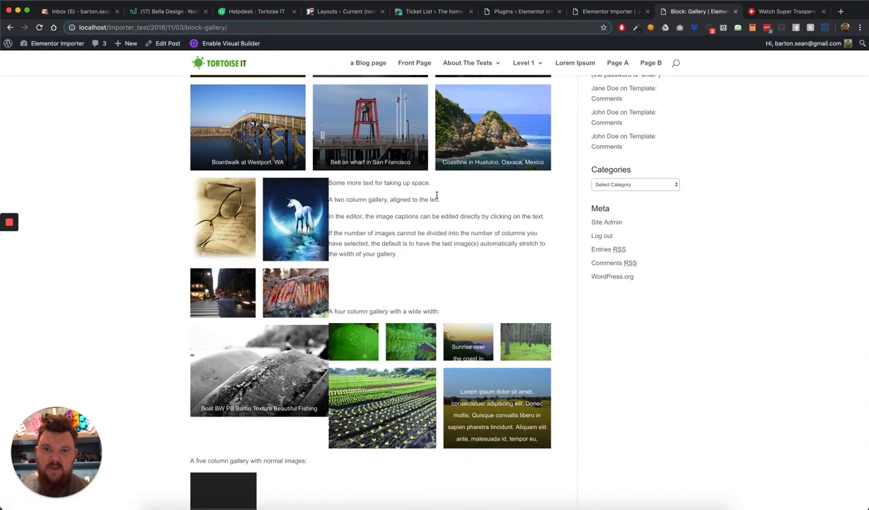
{"action": "scroll", "coordinate": [232, 396], "scroll_direction": "down", "scroll_amount": 5}
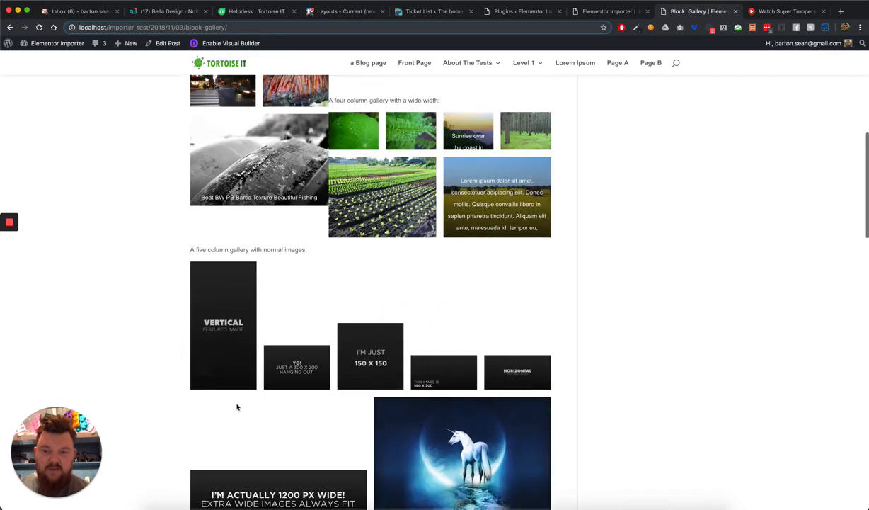
{"action": "scroll", "coordinate": [237, 406], "scroll_direction": "down", "scroll_amount": 7}
{"action": "scroll", "coordinate": [237, 407], "scroll_direction": "up", "scroll_amount": 3}
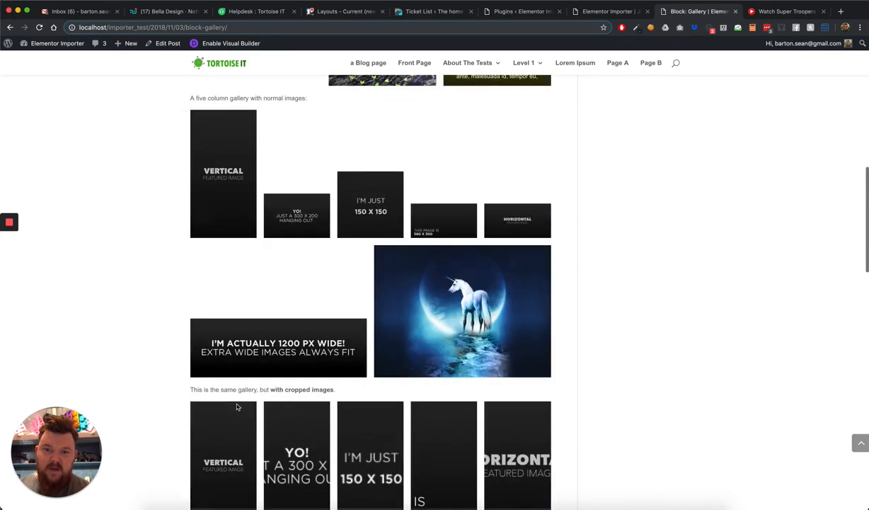
{"action": "scroll", "coordinate": [238, 407], "scroll_direction": "up", "scroll_amount": 12}
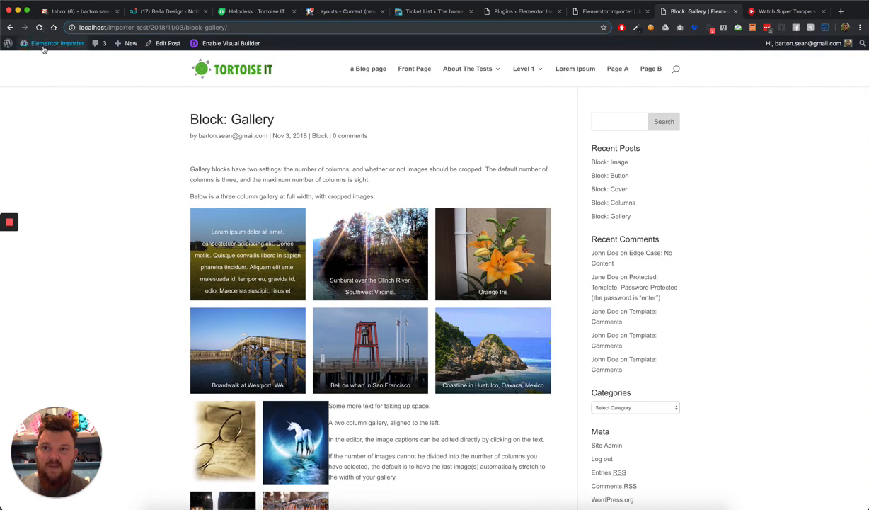
Go to the site's admin dashboard and open the Divi Library
{"action": "left_click", "coordinate": [40, 61]}
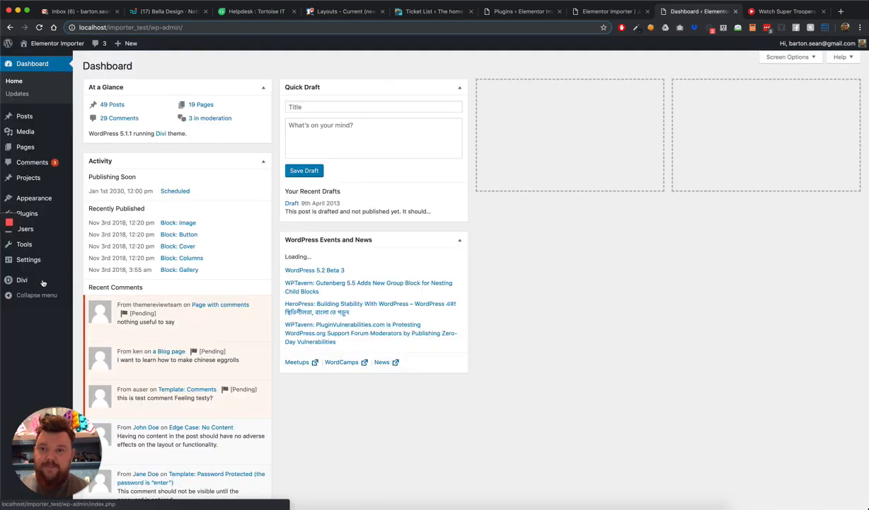
{"action": "mouse_move", "coordinate": [67, 280]}
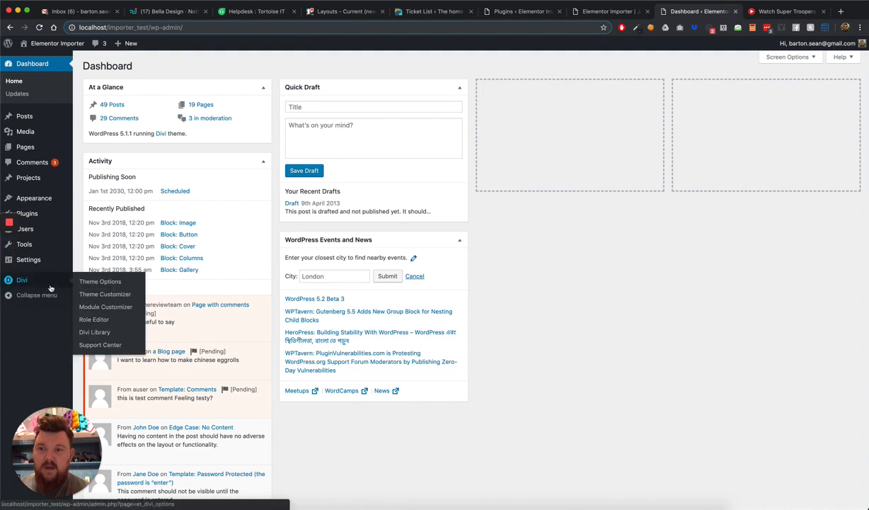
{"action": "left_click", "coordinate": [92, 333]}
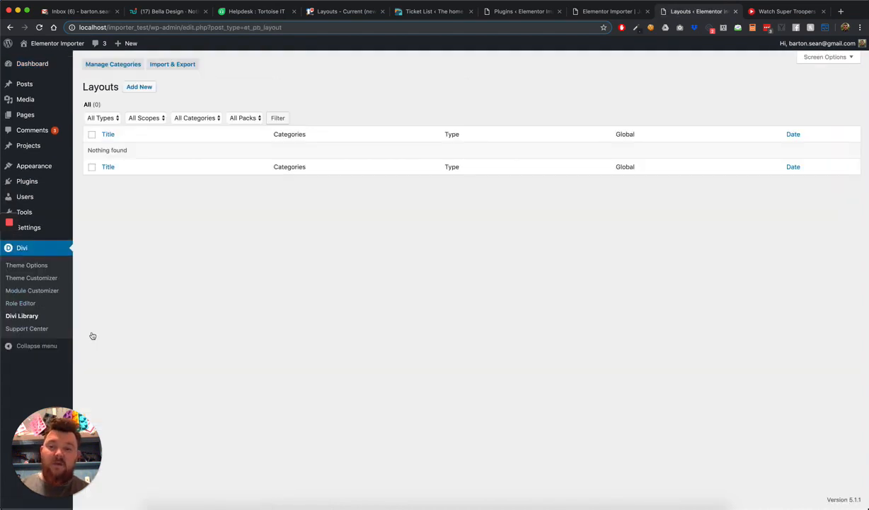
Create a new library layout named Blog Post Layout with the layout type Layout
{"action": "left_click", "coordinate": [139, 86]}
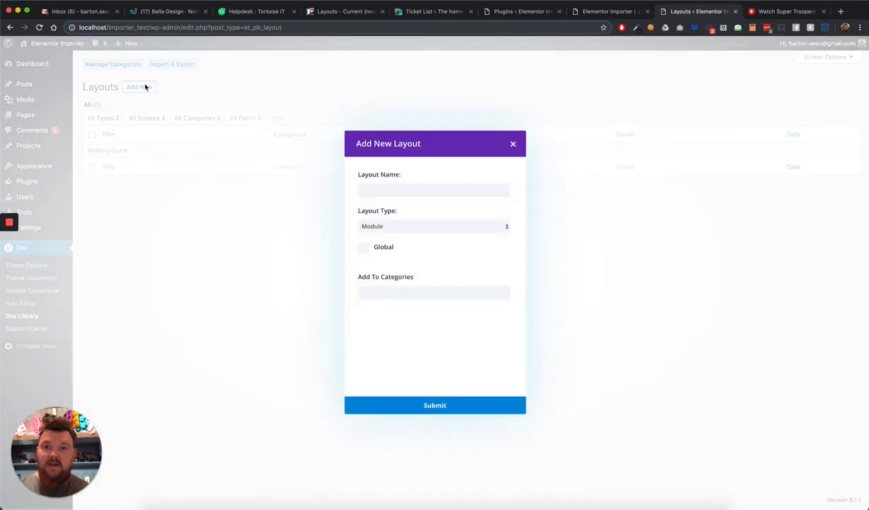
{"action": "left_click", "coordinate": [383, 194]}
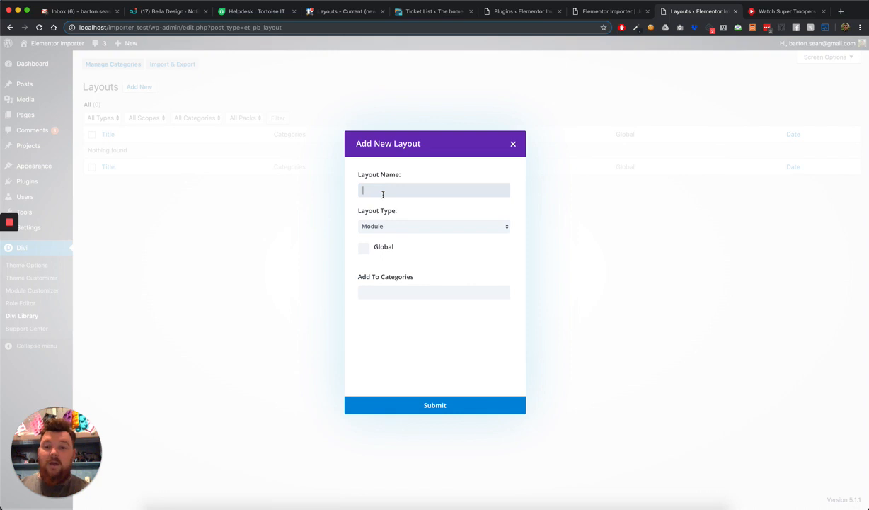
{"action": "type", "text": "Blo"}
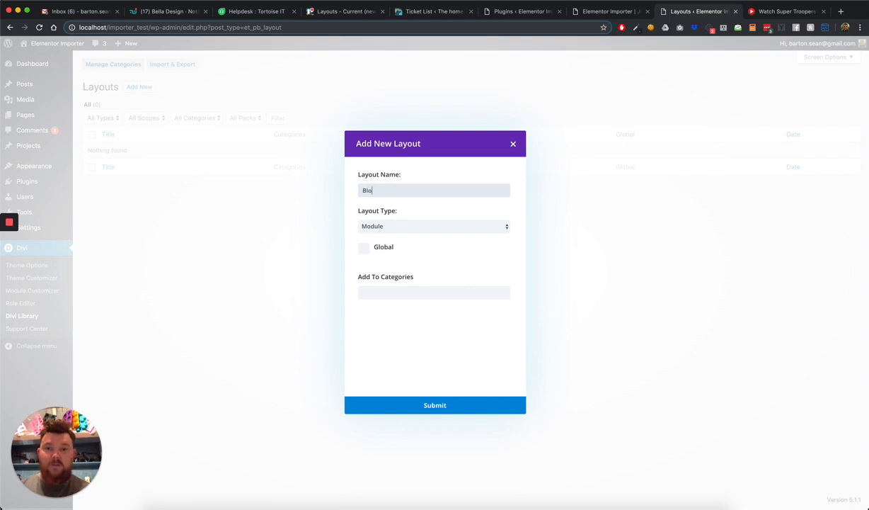
{"action": "type", "text": "g Post Layout"}
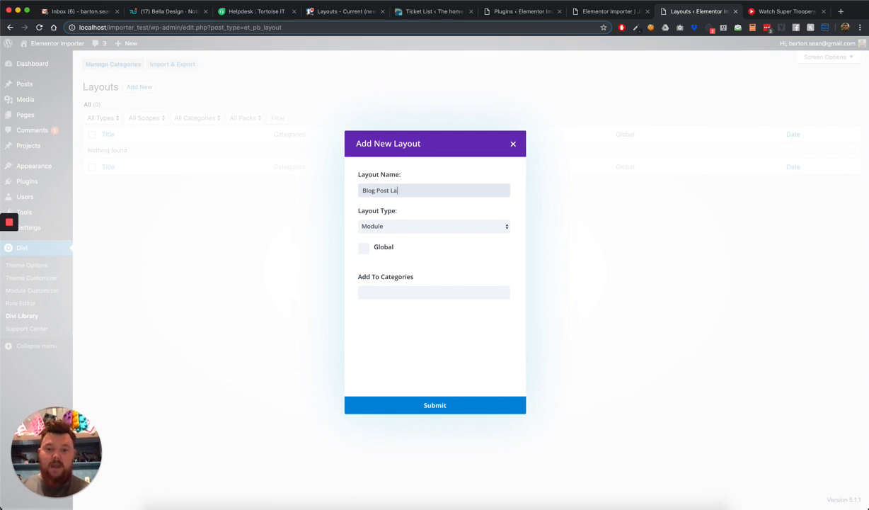
{"action": "left_click", "coordinate": [388, 227]}
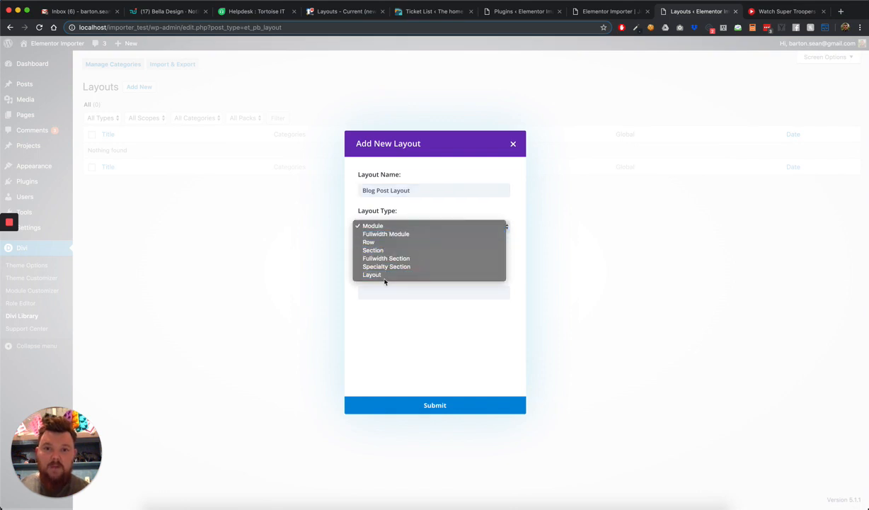
{"action": "left_click", "coordinate": [386, 275]}
{"action": "left_click", "coordinate": [388, 405]}
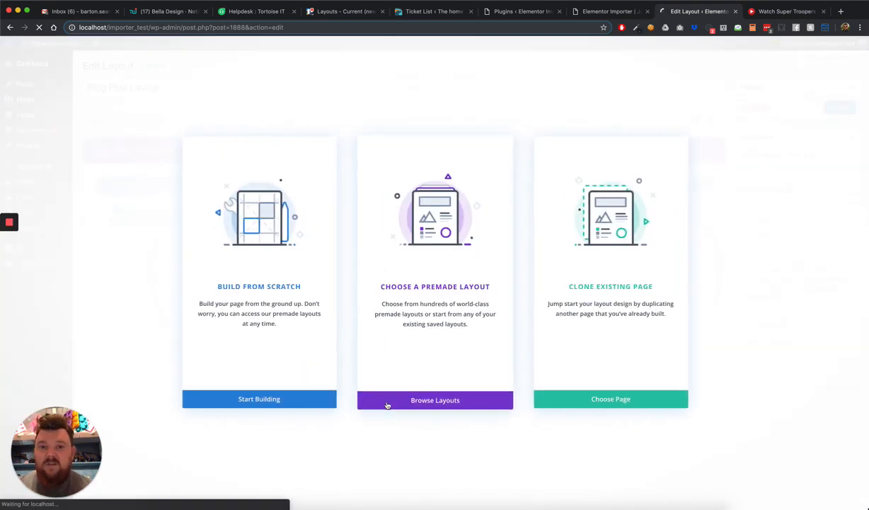
Start the layout from scratch and switch to building it from scratch on the front end
{"action": "left_click", "coordinate": [387, 400]}
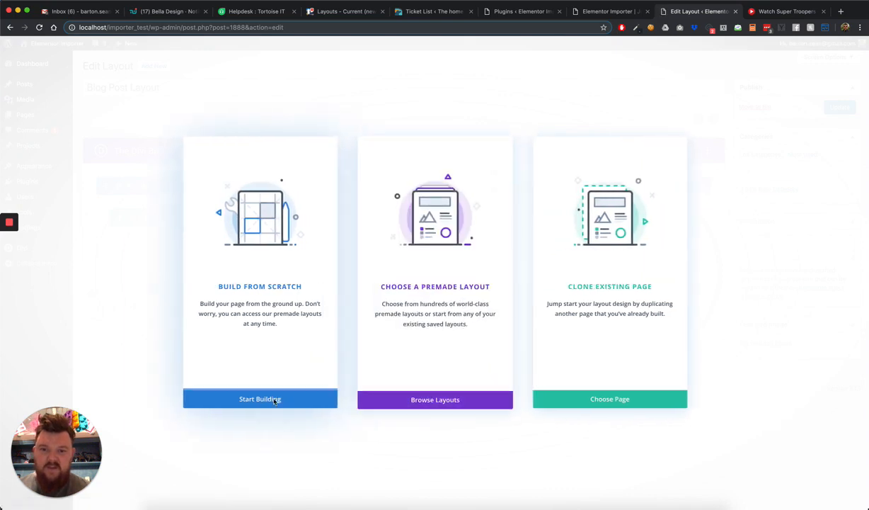
{"action": "left_click", "coordinate": [296, 401]}
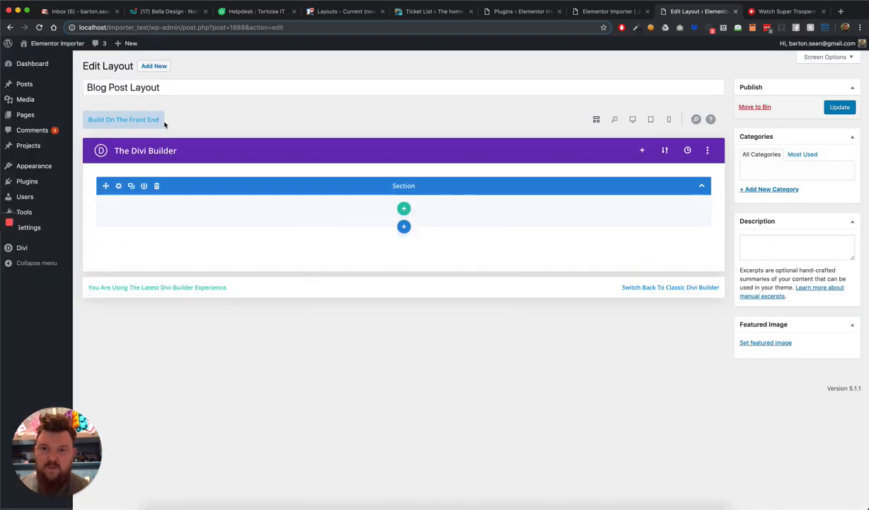
{"action": "left_click", "coordinate": [143, 114]}
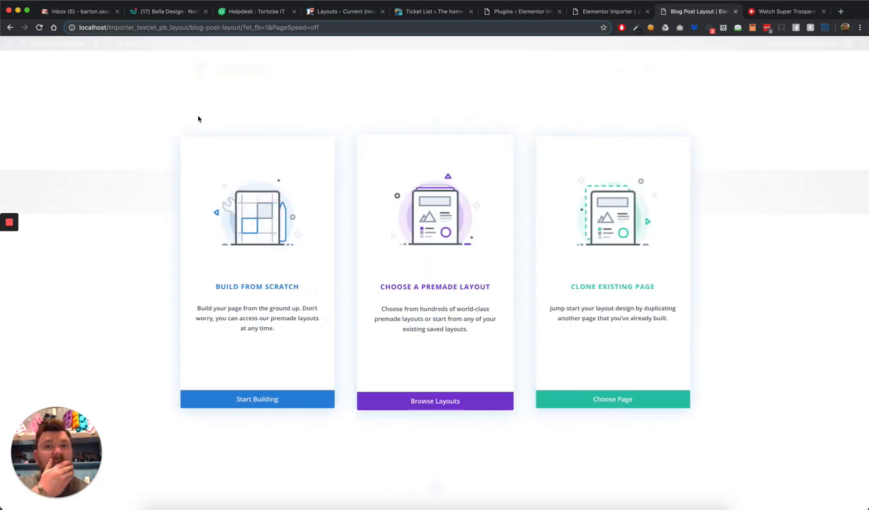
{"action": "left_click", "coordinate": [259, 398]}
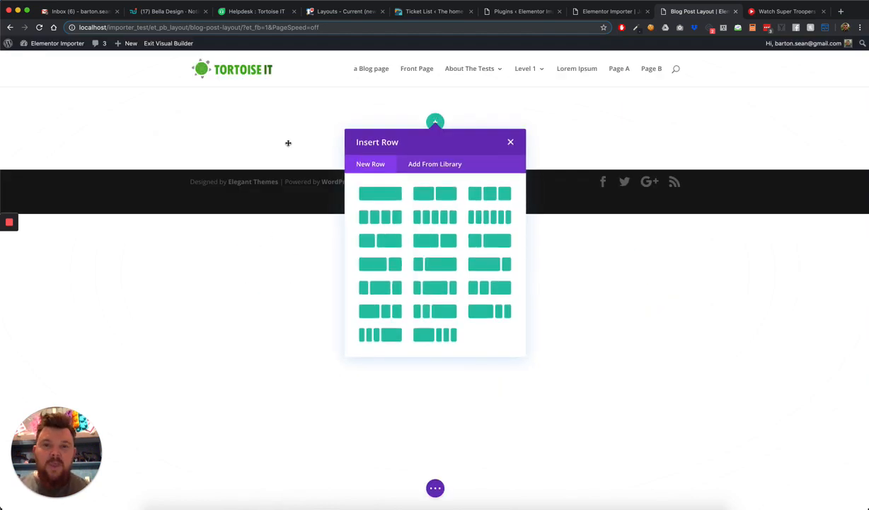
Insert a single-column row and add a CPT Title module to it
{"action": "left_click", "coordinate": [365, 196]}
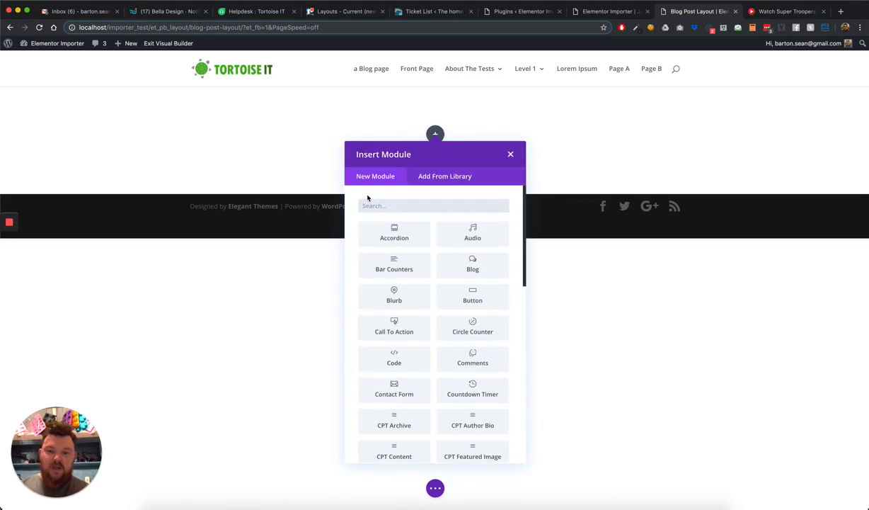
{"action": "type", "text": "cpt"}
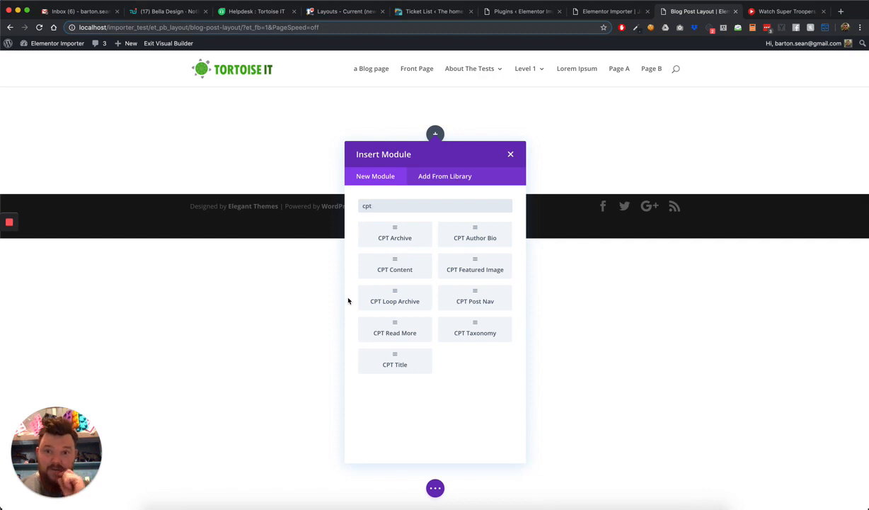
{"action": "left_click", "coordinate": [387, 365]}
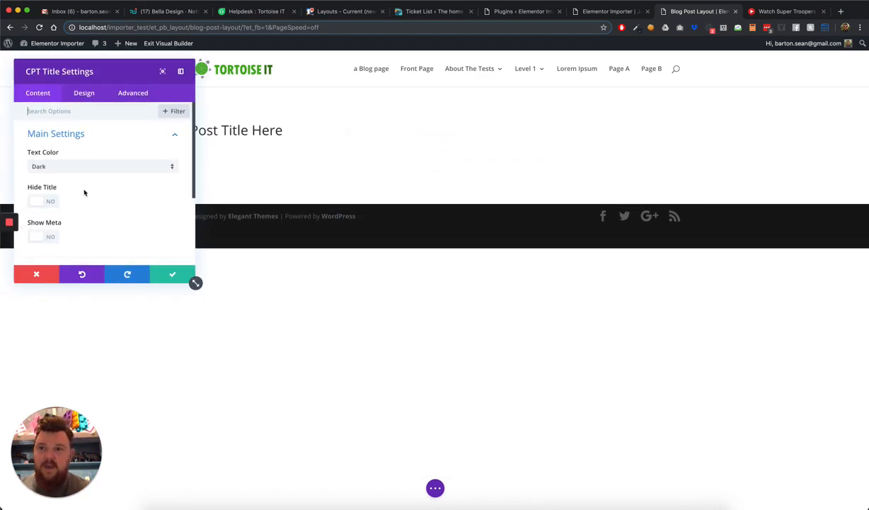
Set the CPT Title module's text orientation to centred and save the module settings
{"action": "left_click", "coordinate": [92, 99]}
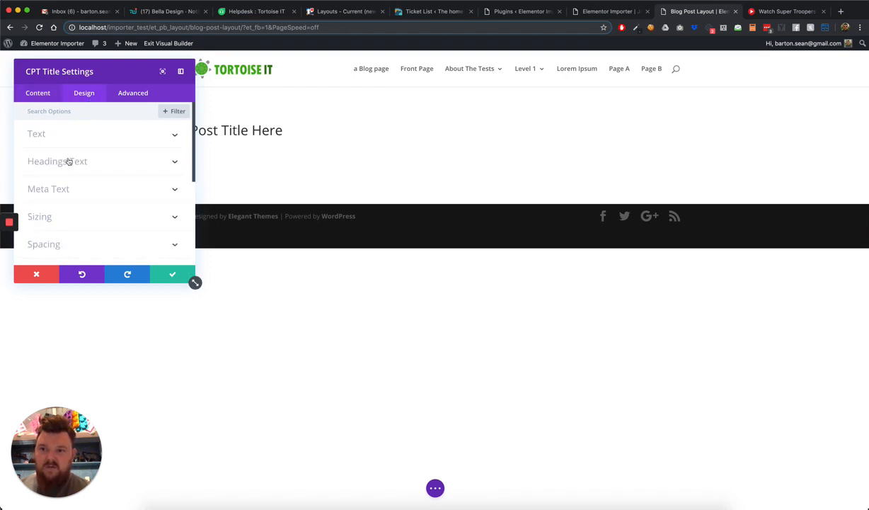
{"action": "left_click", "coordinate": [59, 136]}
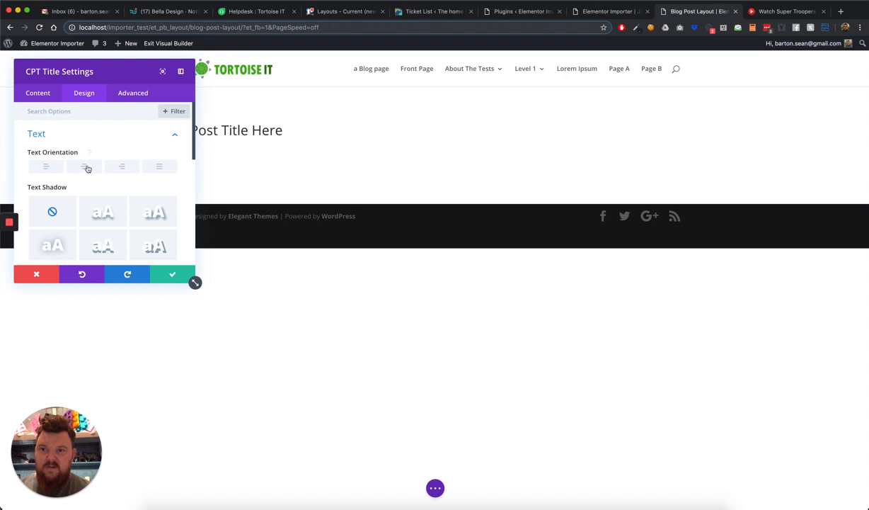
{"action": "left_click", "coordinate": [85, 167]}
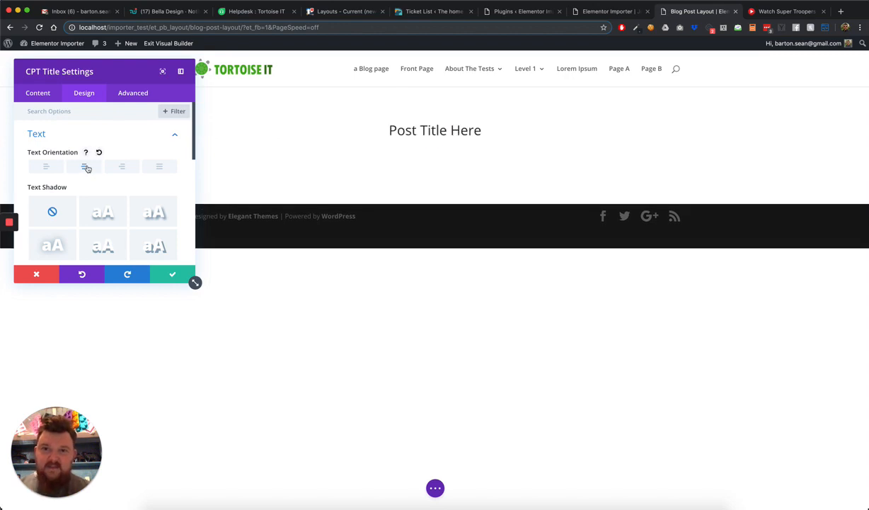
{"action": "left_click", "coordinate": [29, 94]}
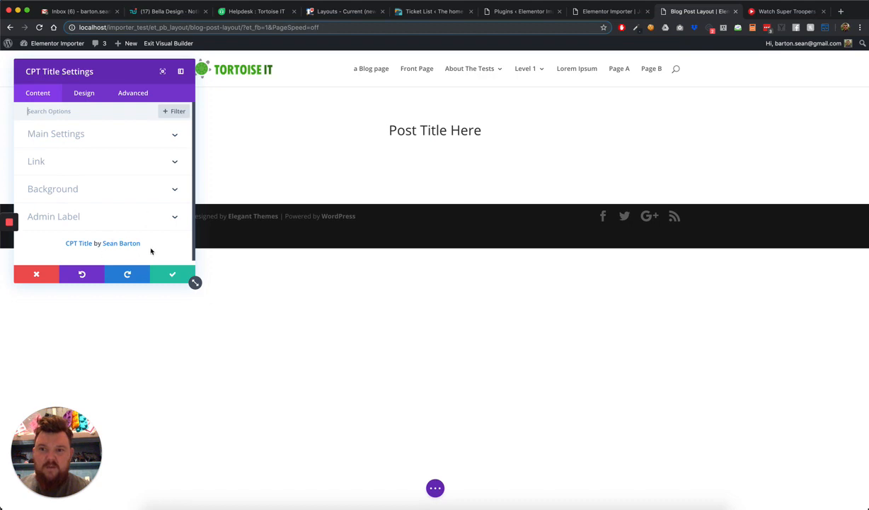
{"action": "left_click", "coordinate": [170, 273]}
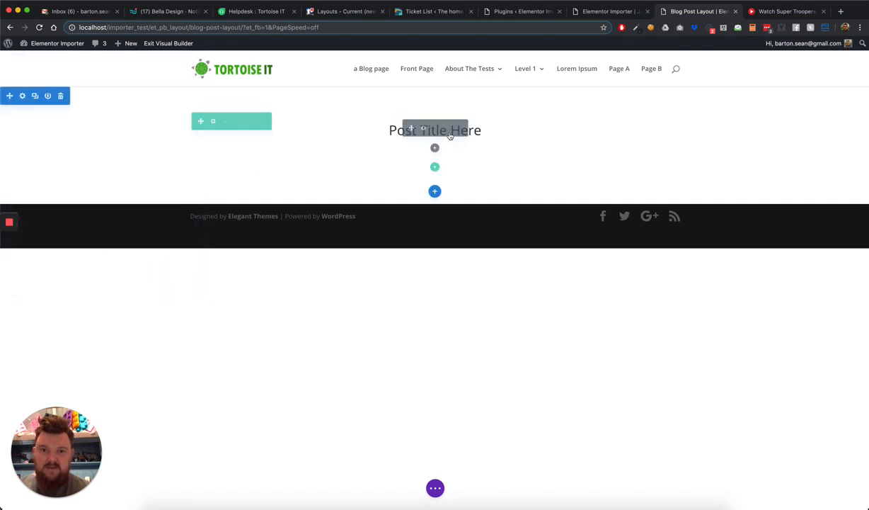
Add a CPT Content module below the CPT Title module with dark text, leave Excerpt Only and Show Read More off, and save it
{"action": "left_click", "coordinate": [434, 148]}
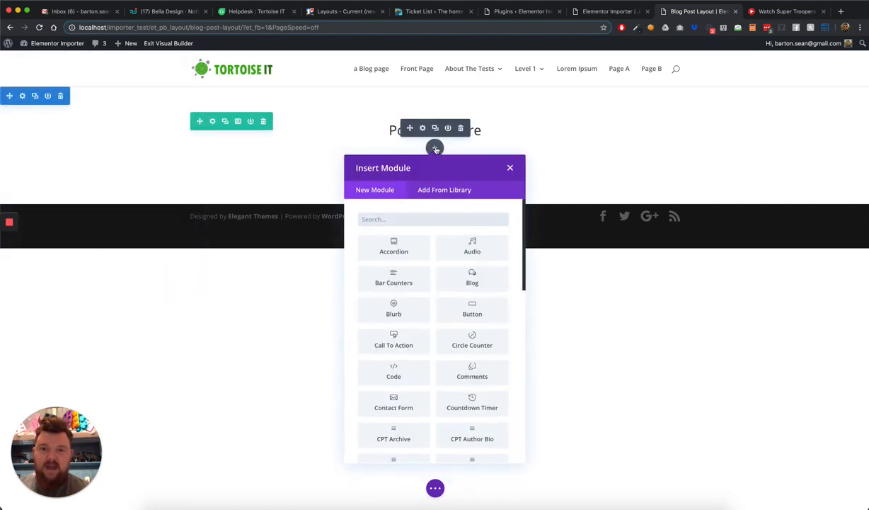
{"action": "type", "text": "cpt"}
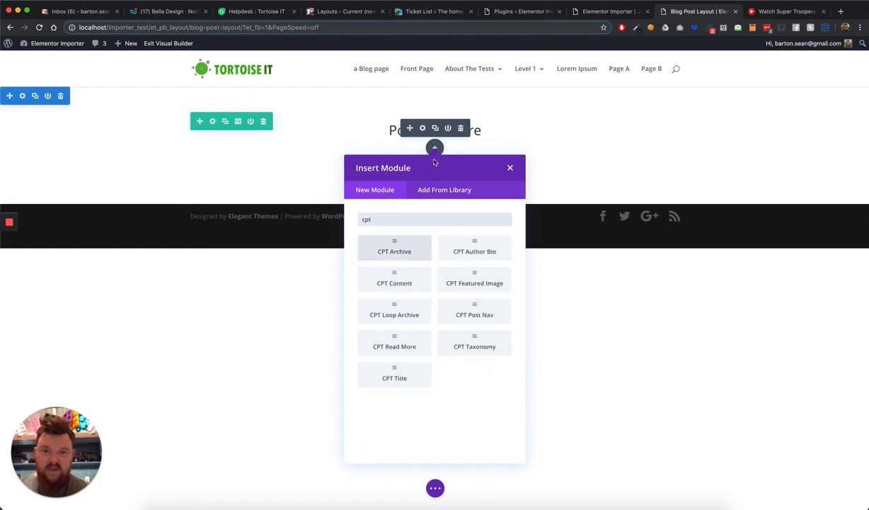
{"action": "left_click", "coordinate": [405, 285]}
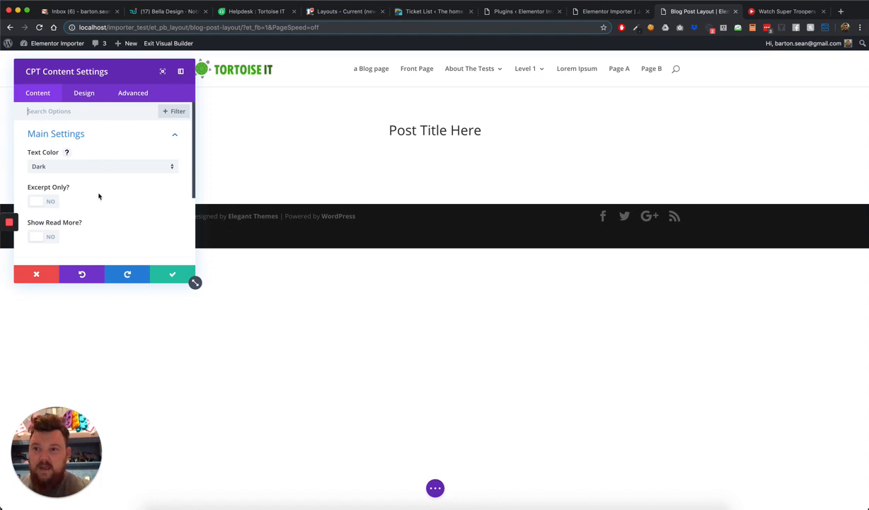
{"action": "left_click", "coordinate": [52, 170]}
{"action": "left_click", "coordinate": [71, 174]}
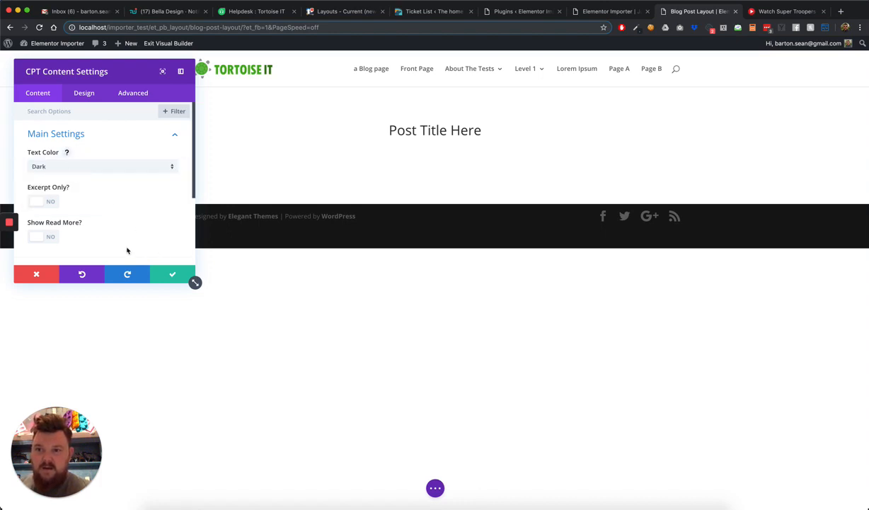
{"action": "left_click", "coordinate": [49, 236]}
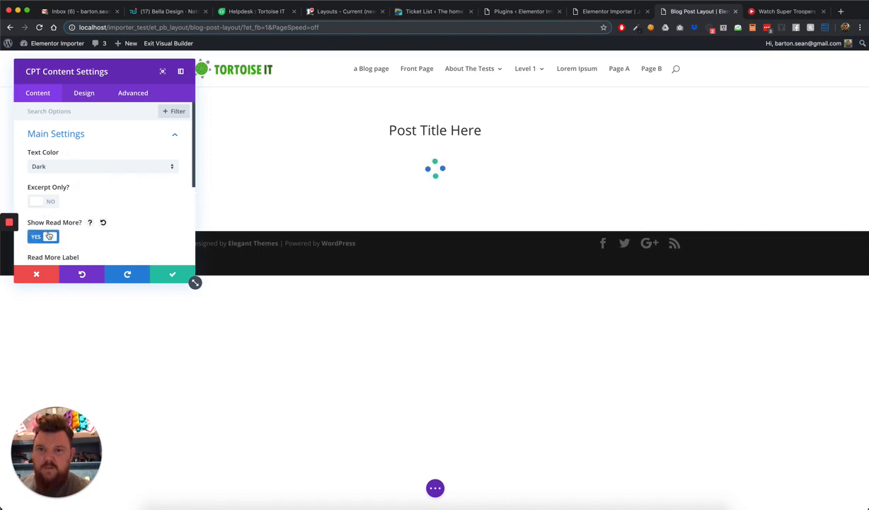
{"action": "left_click", "coordinate": [48, 236]}
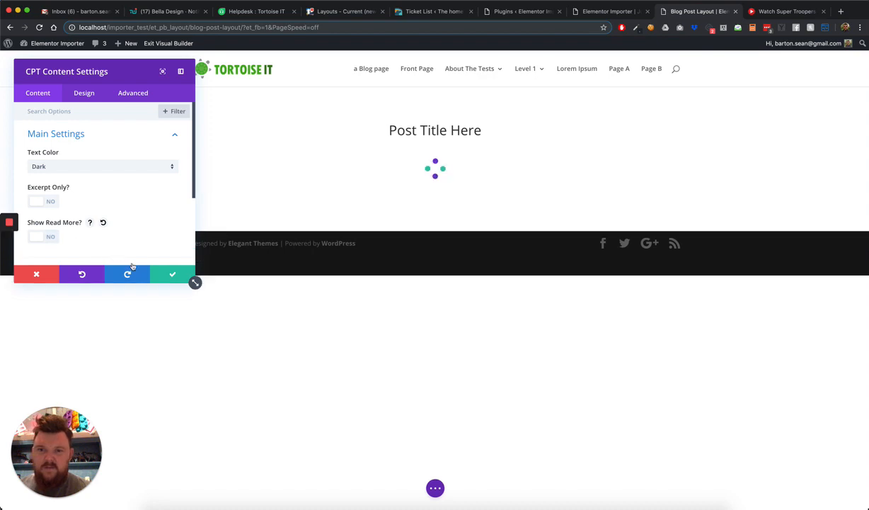
{"action": "left_click", "coordinate": [170, 274]}
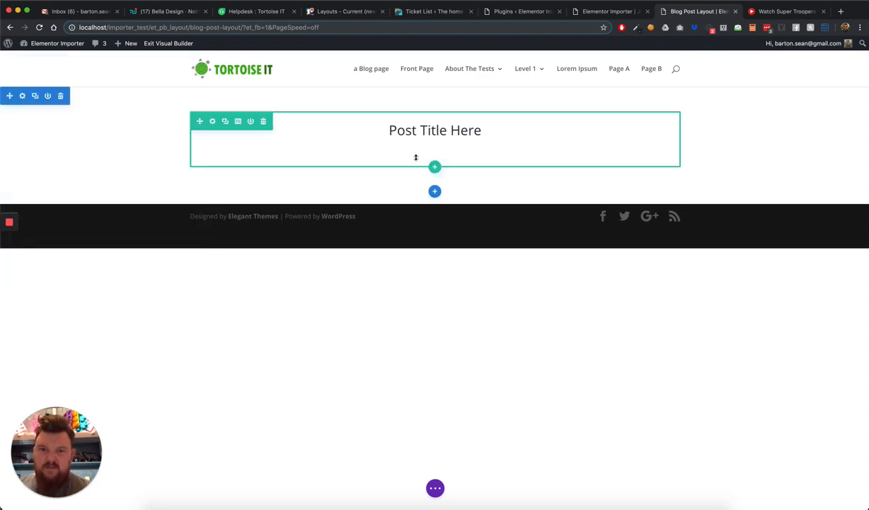
Insert a CPT Featured Image module between the title and content modules and save it with the thumbnail image size
{"action": "mouse_move", "coordinate": [434, 150]}
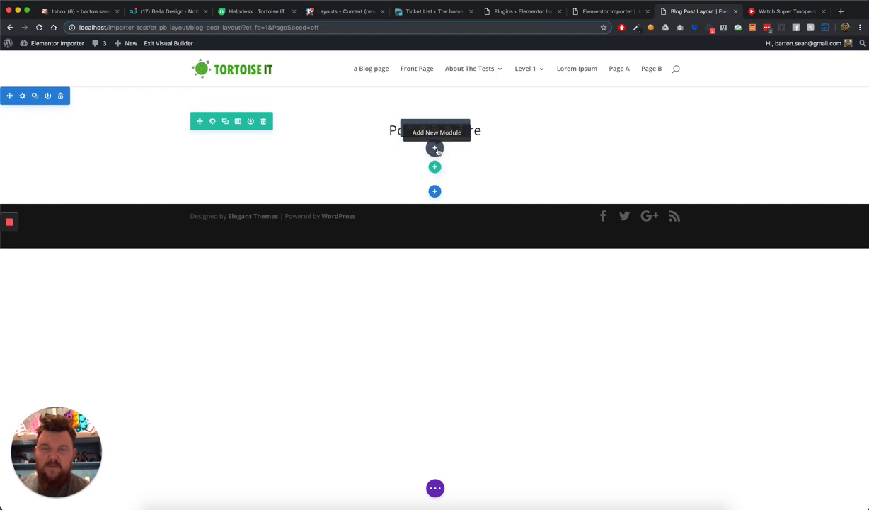
{"action": "left_click", "coordinate": [435, 149]}
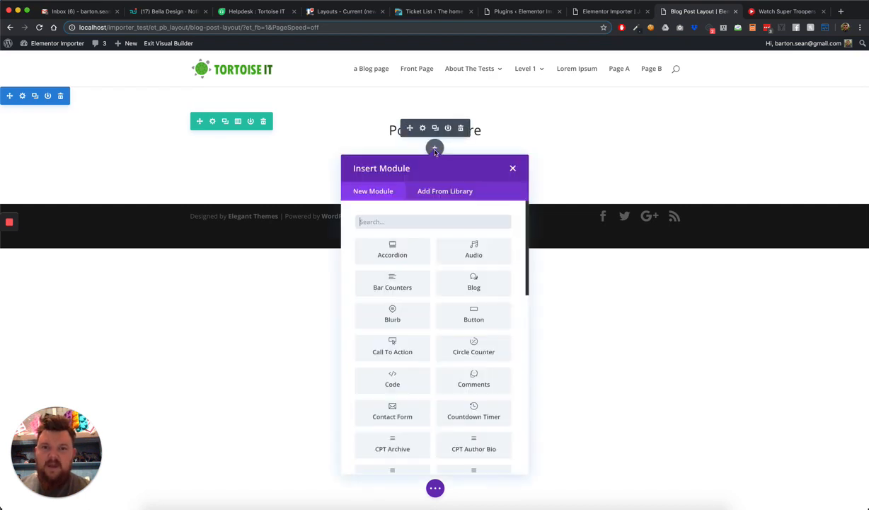
{"action": "type", "text": "cpt"}
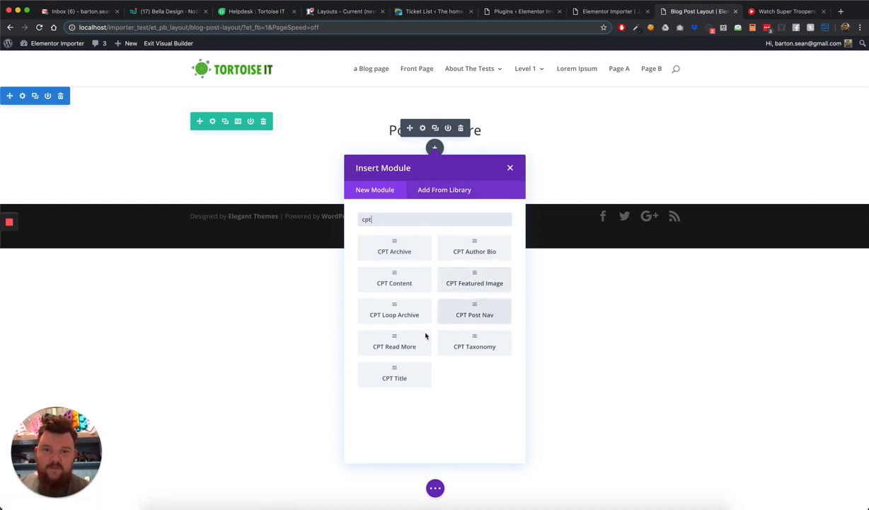
{"action": "left_click", "coordinate": [443, 276]}
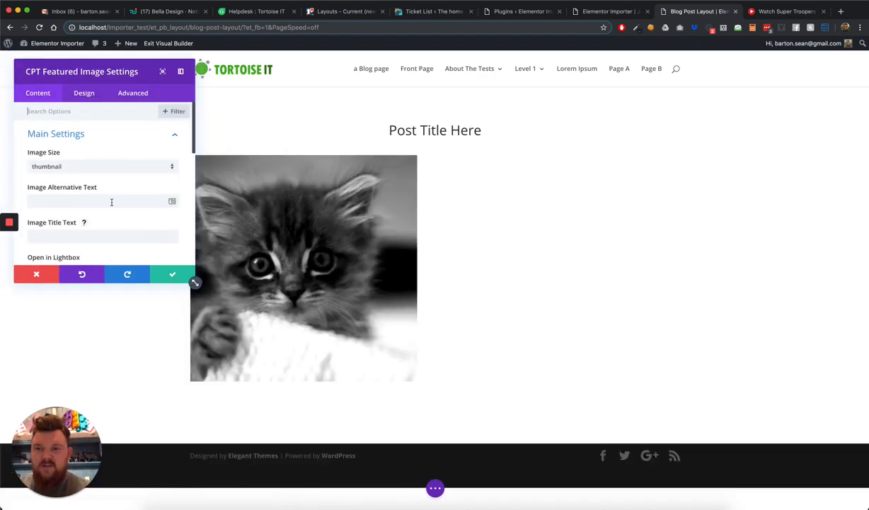
{"action": "scroll", "coordinate": [113, 157], "scroll_direction": "down", "scroll_amount": 2}
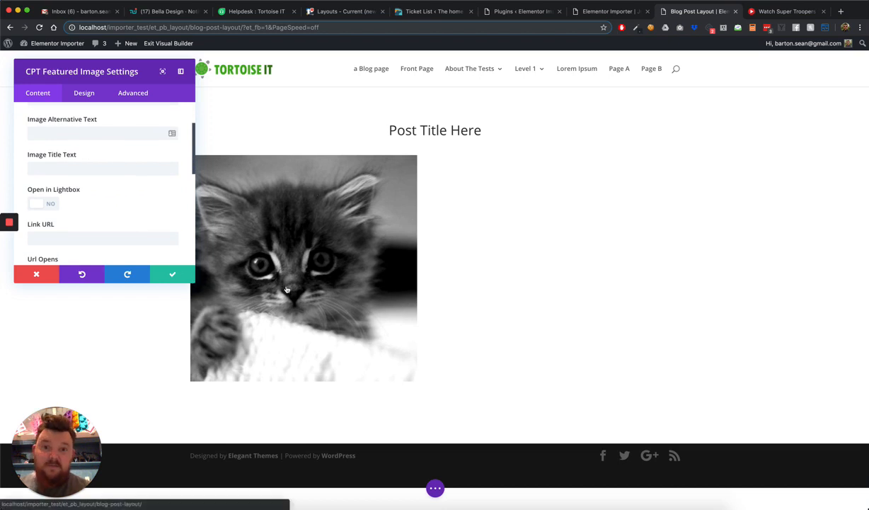
{"action": "left_click", "coordinate": [173, 275]}
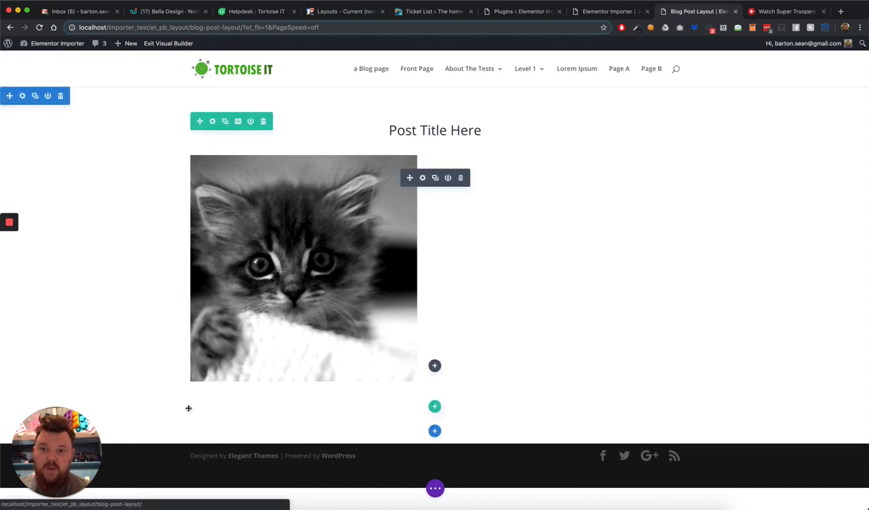
{"action": "left_click_drag", "start_coordinate": [39, 422], "coordinate": [42, 350]}
Switch the layout to wireframe view and change the row's column structure to one third and two thirds
{"action": "left_click", "coordinate": [433, 489]}
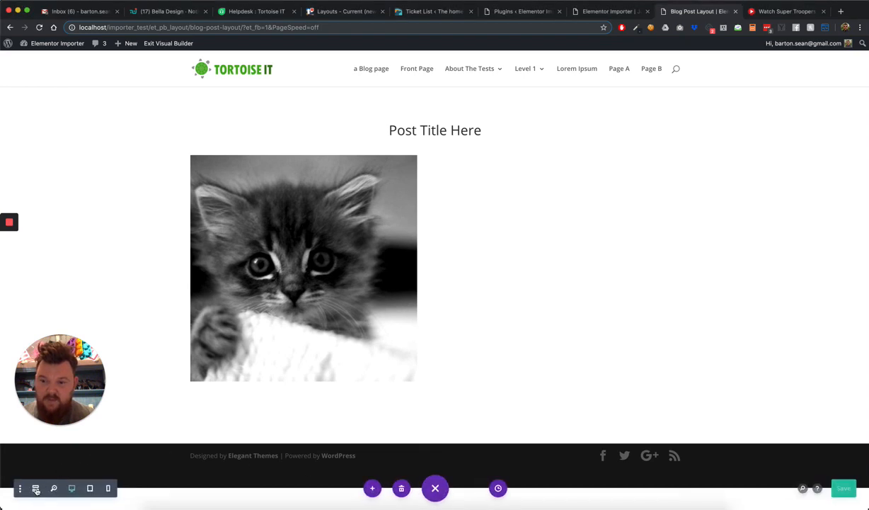
{"action": "left_click", "coordinate": [35, 488]}
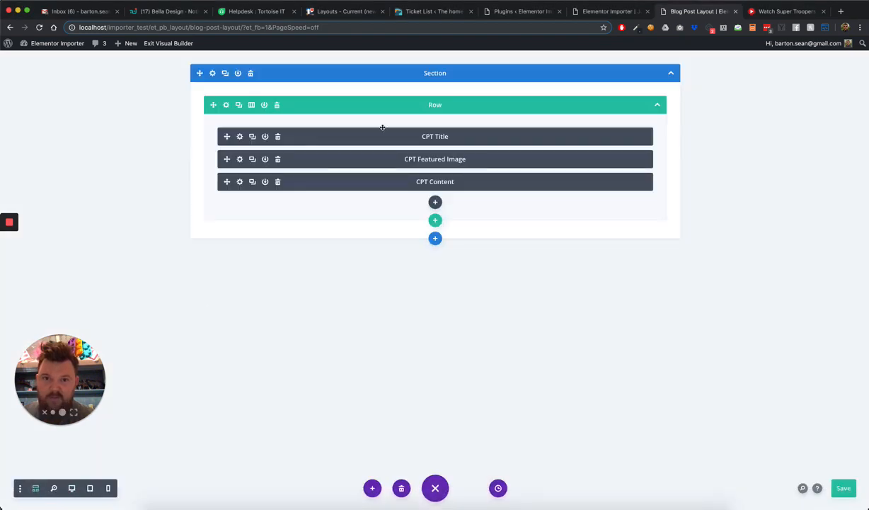
{"action": "left_click", "coordinate": [251, 105]}
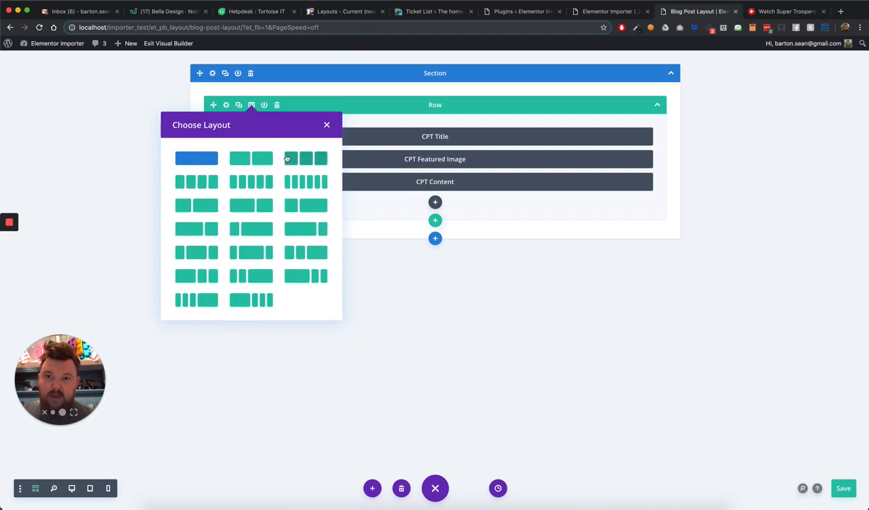
{"action": "left_click", "coordinate": [288, 203]}
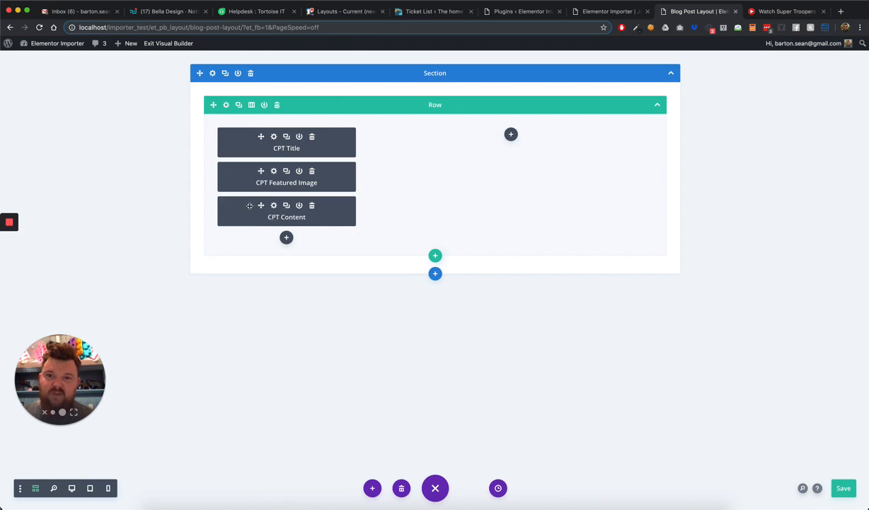
Move the CPT Content module into the wider, empty column, then save the layout and exit the visual builder
{"action": "left_click_drag", "start_coordinate": [249, 206], "coordinate": [484, 130]}
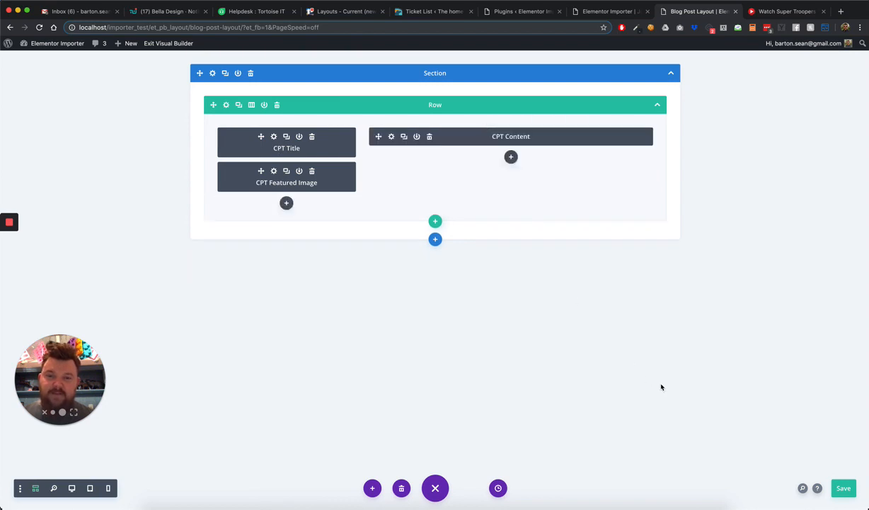
{"action": "left_click", "coordinate": [842, 489]}
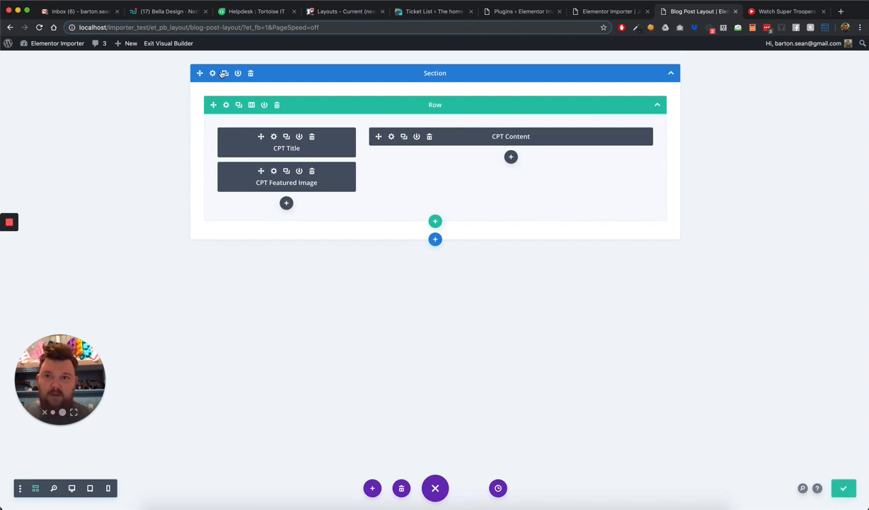
{"action": "left_click", "coordinate": [155, 44]}
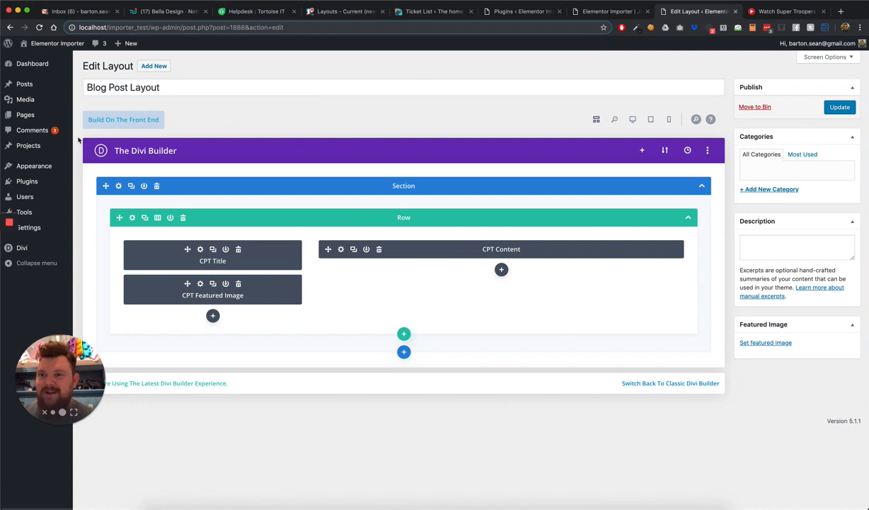
Open the CPT Layout Injector settings and review the template options for Posts, Pages and Projects
{"action": "mouse_move", "coordinate": [48, 145]}
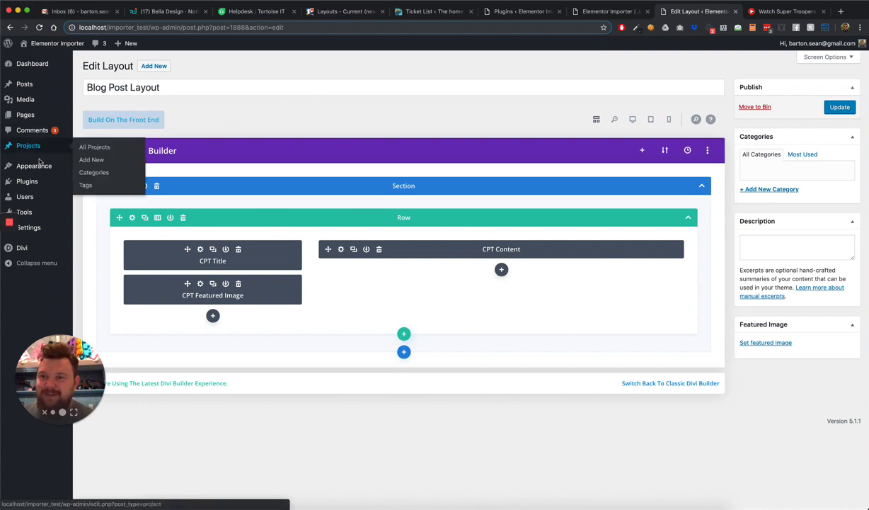
{"action": "mouse_move", "coordinate": [42, 227]}
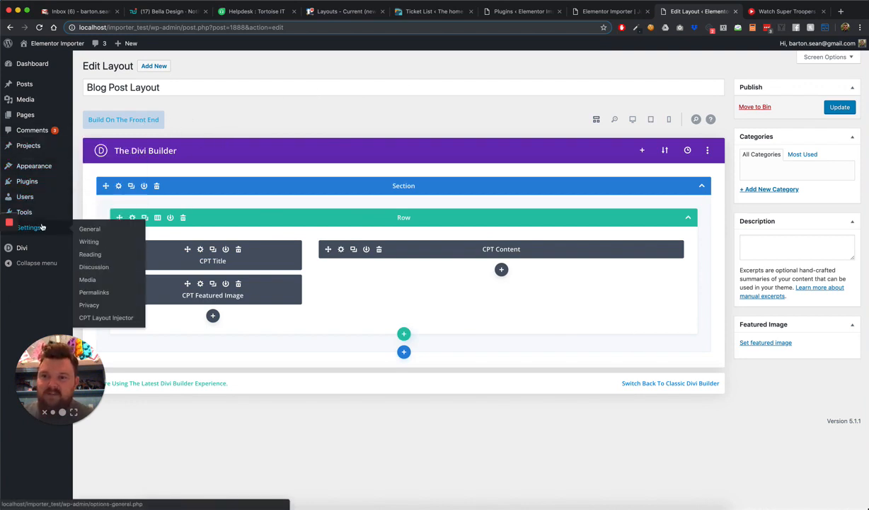
{"action": "left_click", "coordinate": [114, 318]}
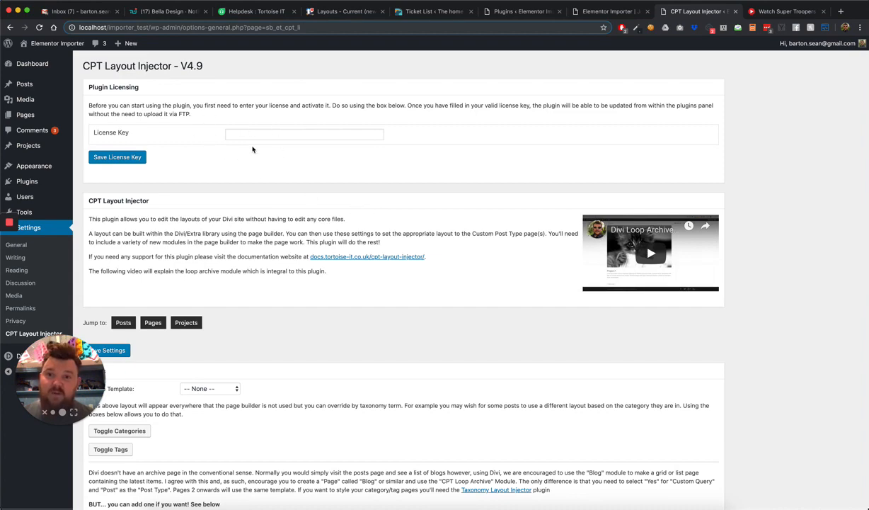
{"action": "scroll", "coordinate": [322, 155], "scroll_direction": "down", "scroll_amount": 3}
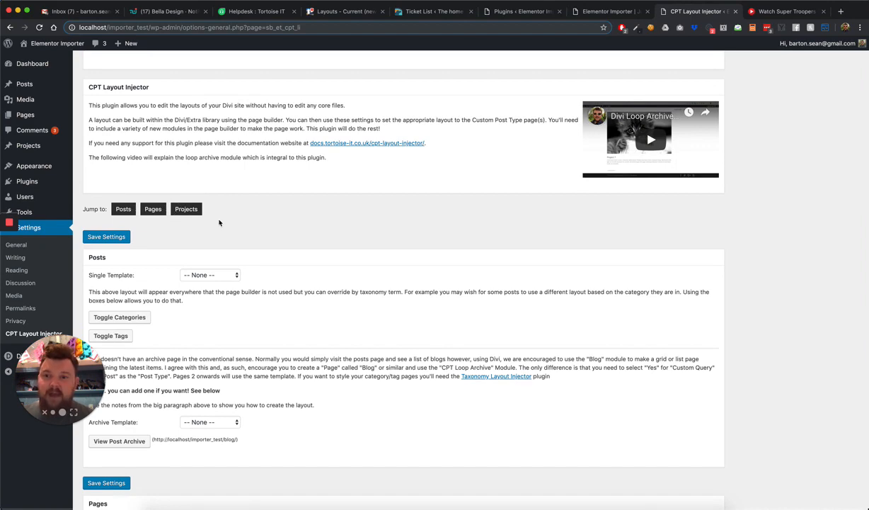
{"action": "scroll", "coordinate": [277, 252], "scroll_direction": "down", "scroll_amount": 3}
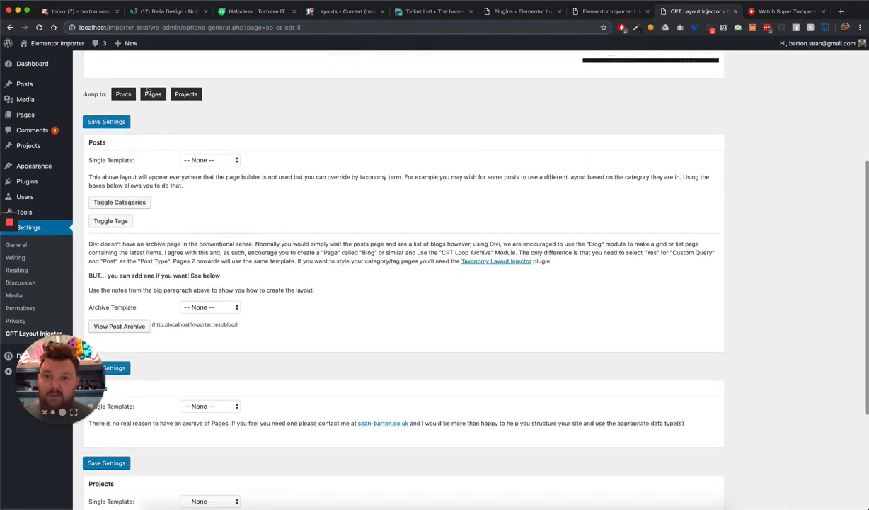
{"action": "scroll", "coordinate": [246, 228], "scroll_direction": "down", "scroll_amount": 5}
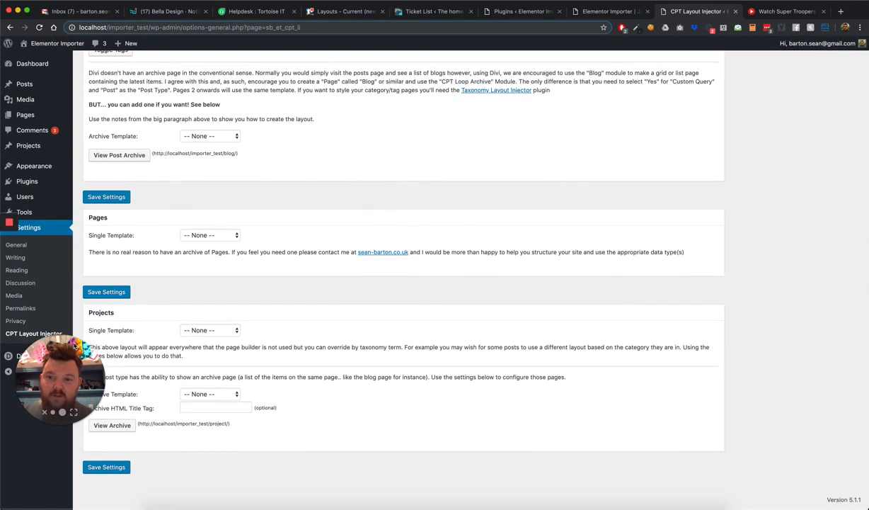
{"action": "left_click_drag", "start_coordinate": [75, 348], "coordinate": [67, 375]}
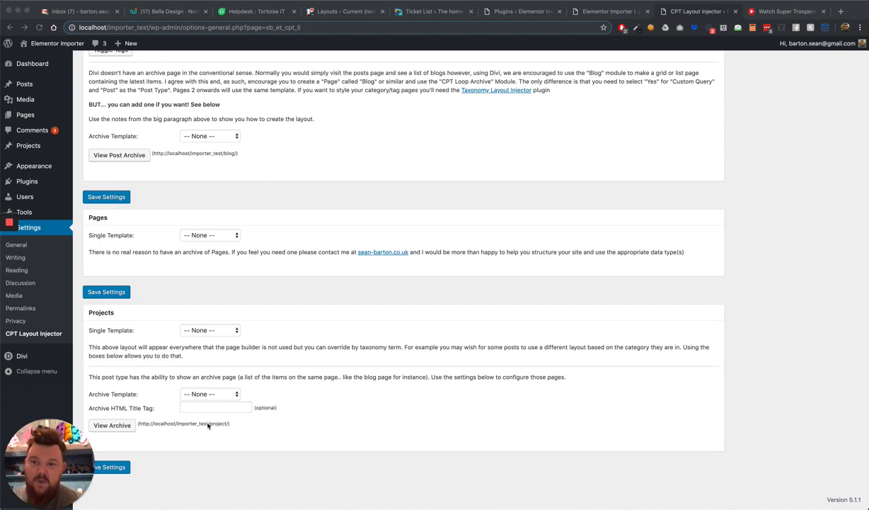
{"action": "scroll", "coordinate": [247, 276], "scroll_direction": "up", "scroll_amount": 5}
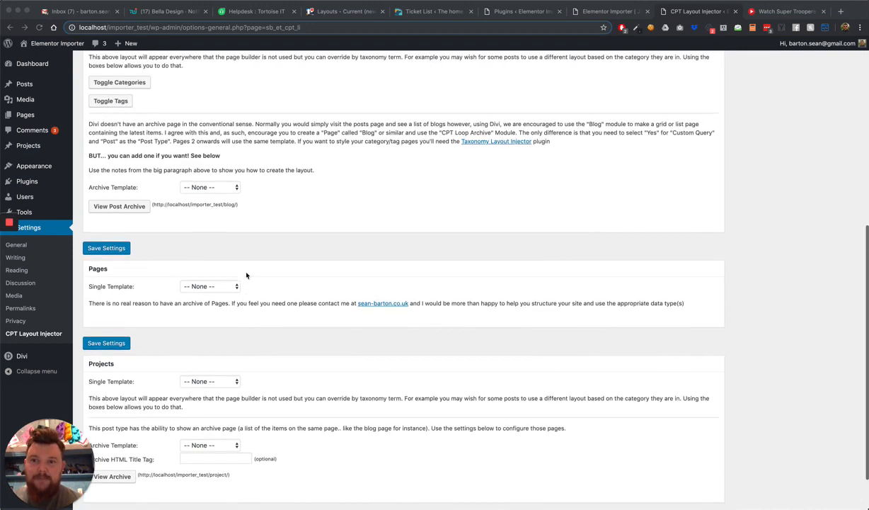
{"action": "scroll", "coordinate": [220, 153], "scroll_direction": "up", "scroll_amount": 2}
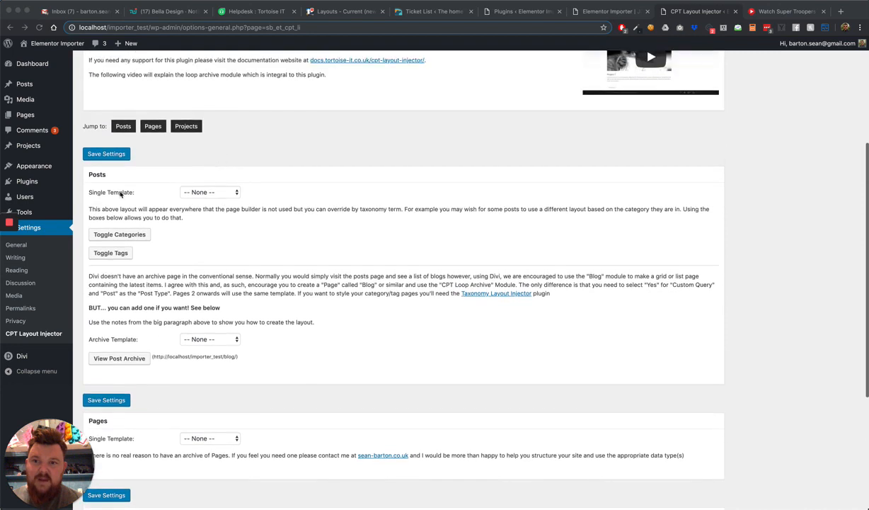
Set the Posts single template to Blog Post Layout, check the per-category template overrides, and save the settings
{"action": "left_click", "coordinate": [211, 192]}
{"action": "left_click", "coordinate": [219, 201]}
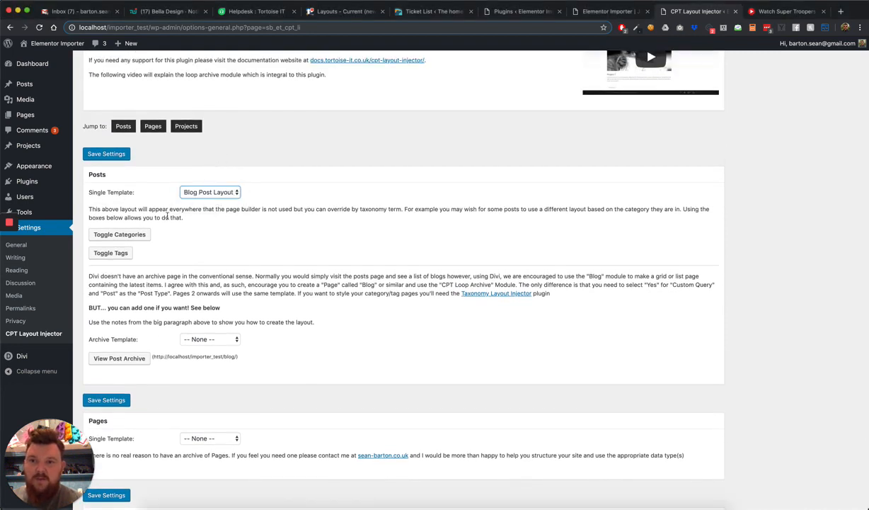
{"action": "left_click", "coordinate": [145, 235]}
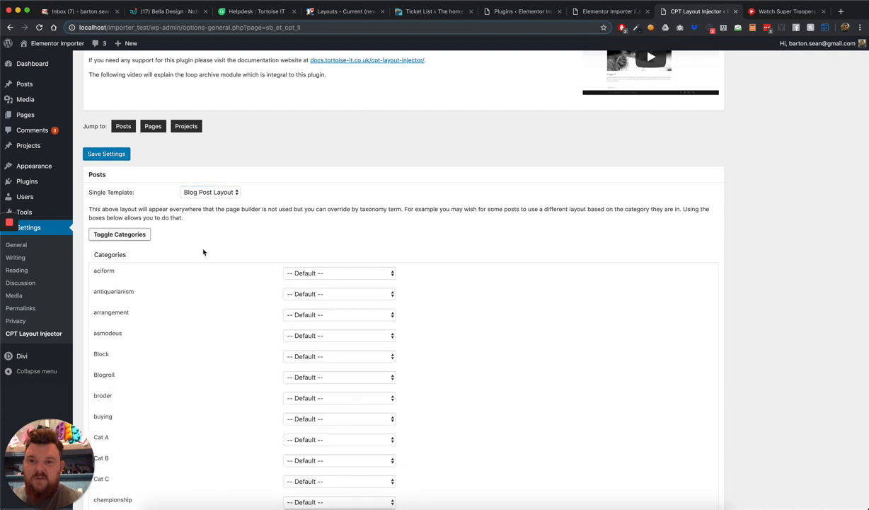
{"action": "left_click", "coordinate": [106, 234]}
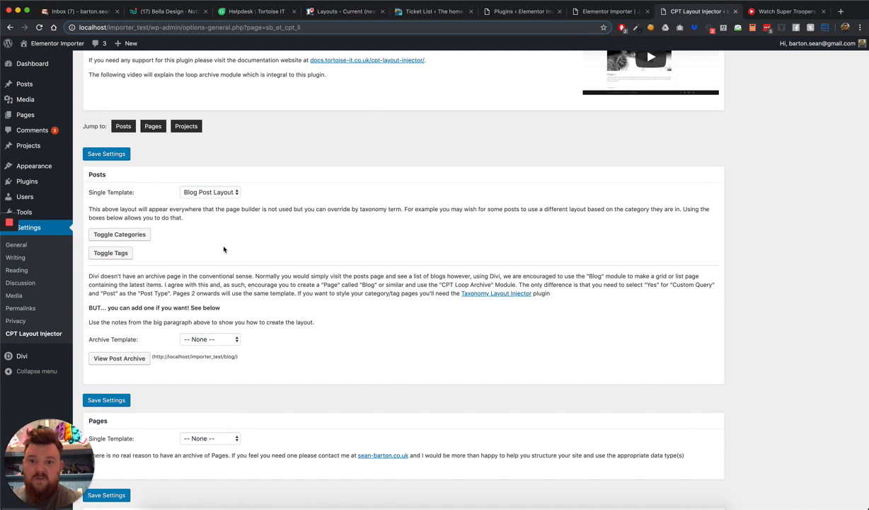
{"action": "left_click", "coordinate": [107, 155]}
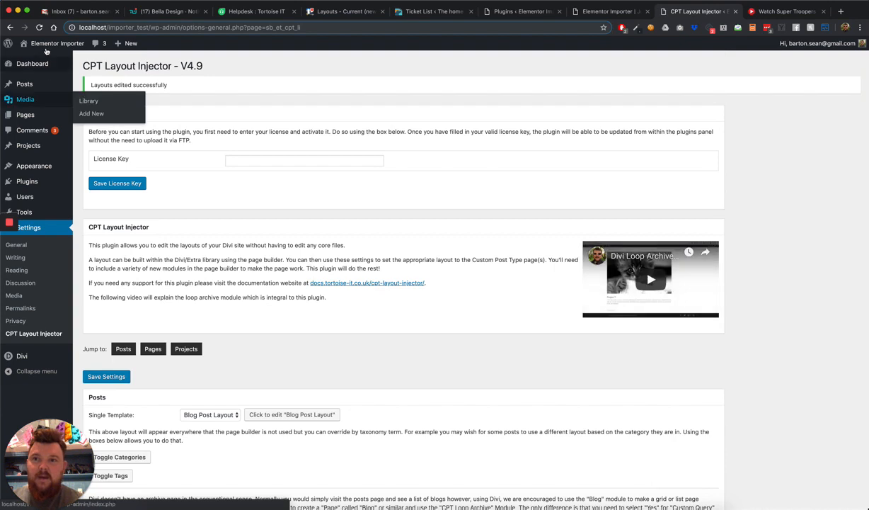
Visit the site's front end and open the page titled a Blog page
{"action": "mouse_move", "coordinate": [47, 46]}
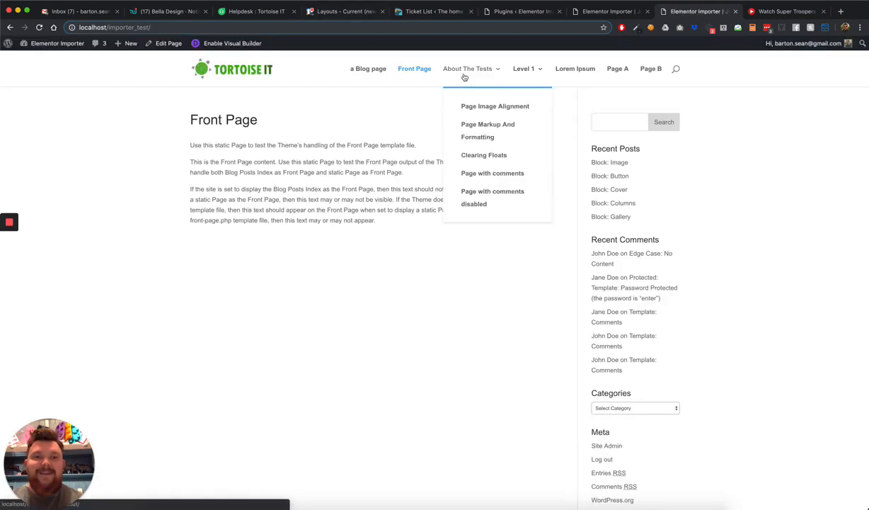
{"action": "left_click", "coordinate": [368, 70]}
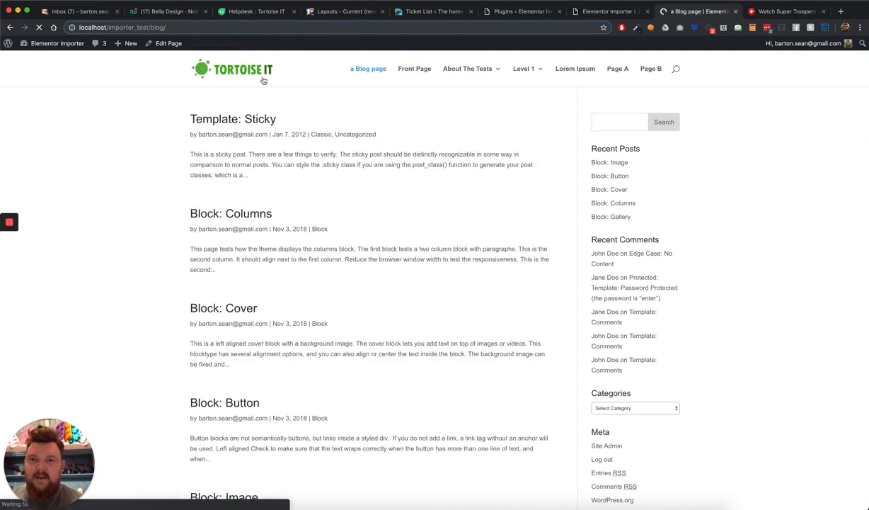
Edit the Template: Sticky post to use Artisan_Stock_94.jpg as its featured image, update it and view the published post
{"action": "left_click", "coordinate": [236, 124]}
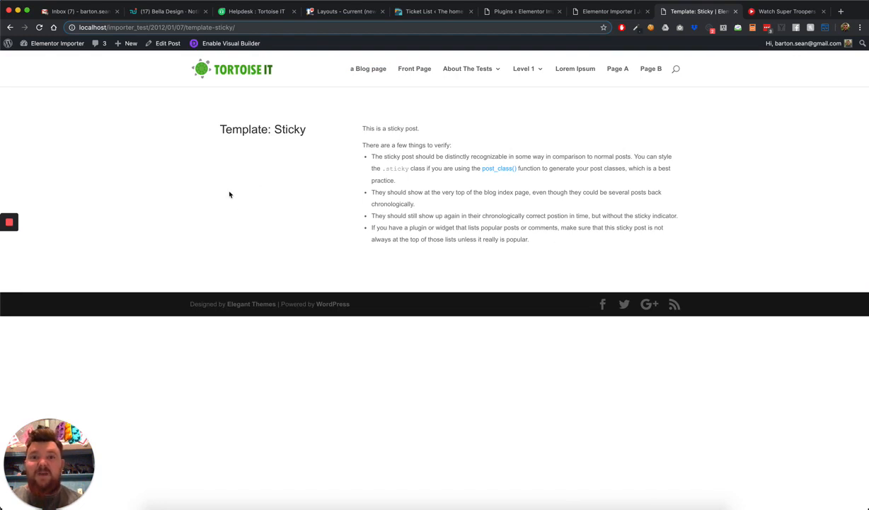
{"action": "left_click", "coordinate": [166, 47]}
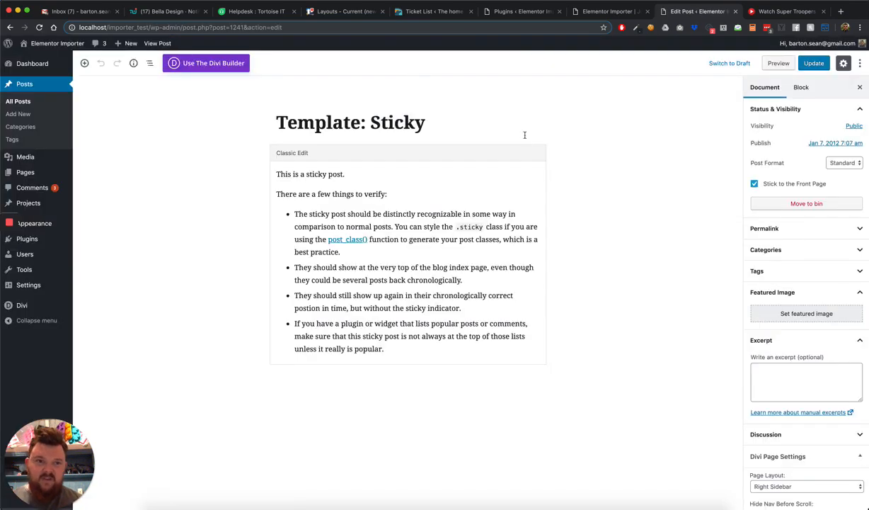
{"action": "left_click", "coordinate": [789, 312]}
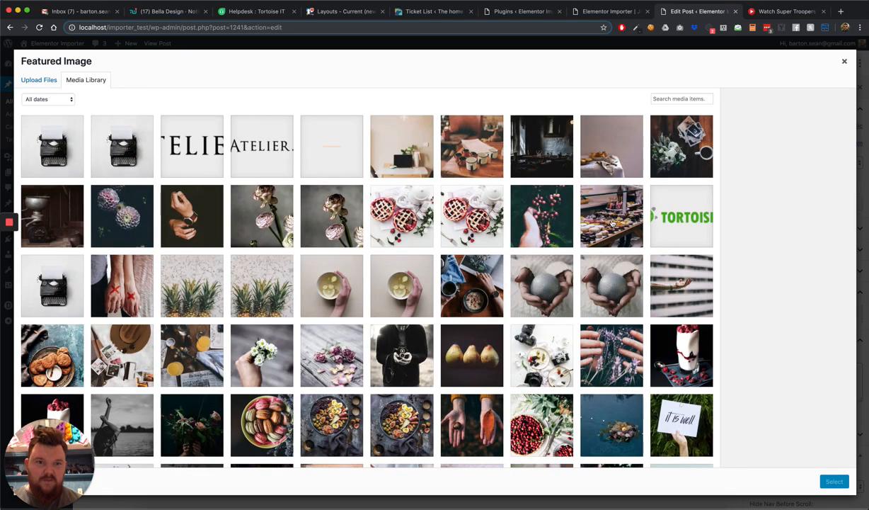
{"action": "left_click", "coordinate": [613, 223]}
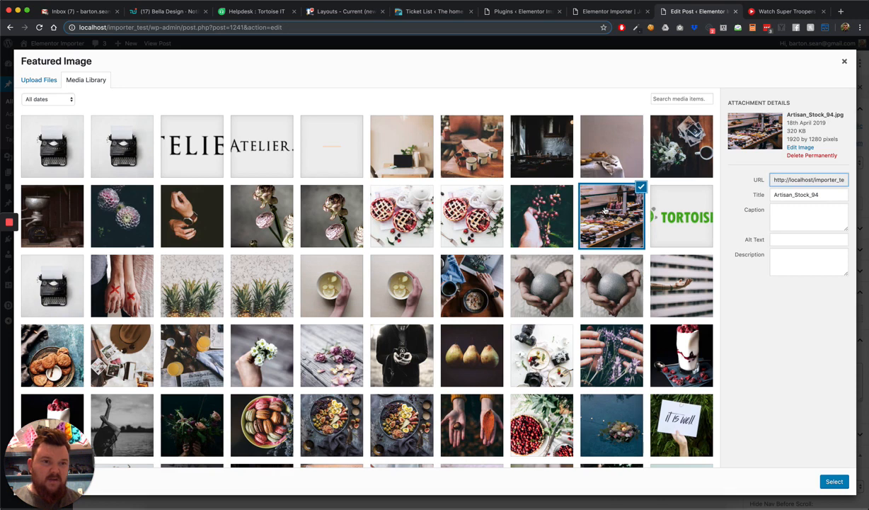
{"action": "left_click", "coordinate": [833, 483]}
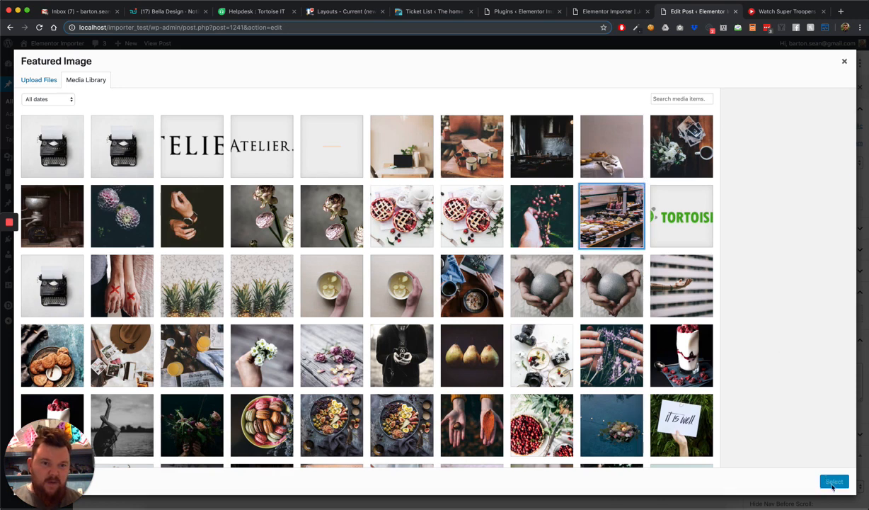
{"action": "left_click", "coordinate": [602, 238]}
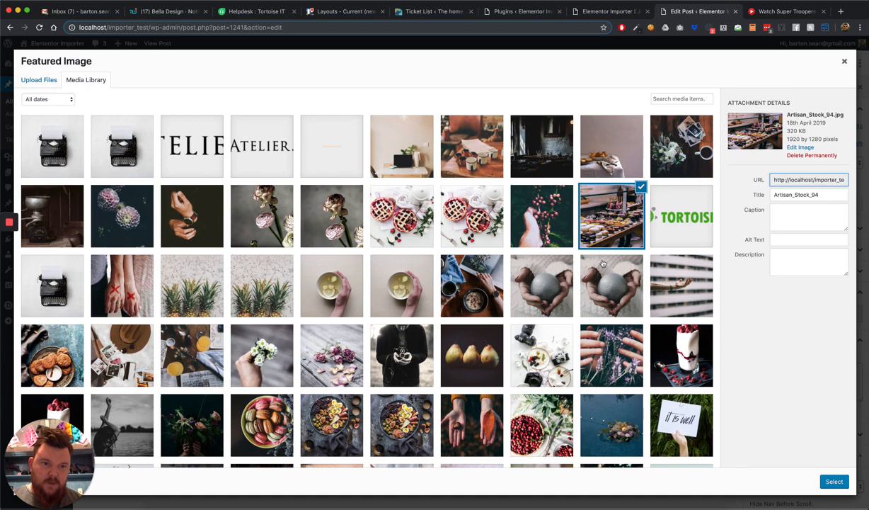
{"action": "left_click", "coordinate": [834, 482]}
{"action": "left_click", "coordinate": [814, 63]}
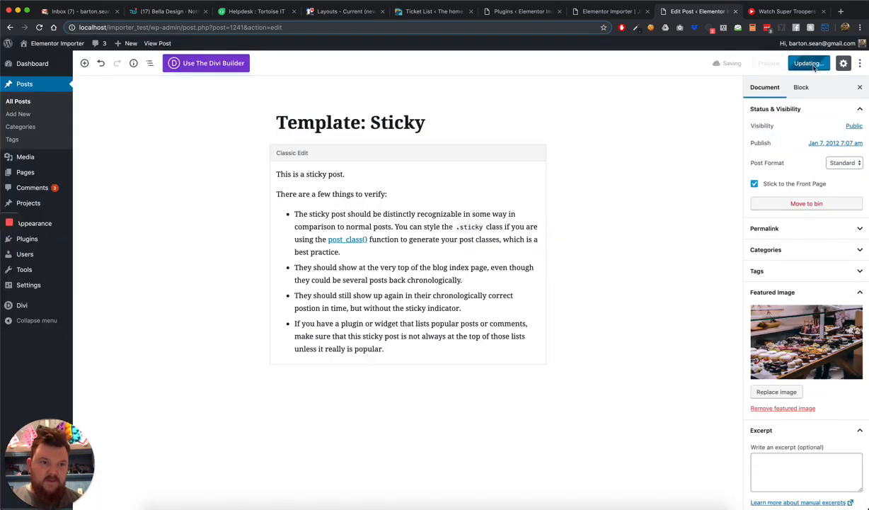
{"action": "left_click", "coordinate": [146, 45]}
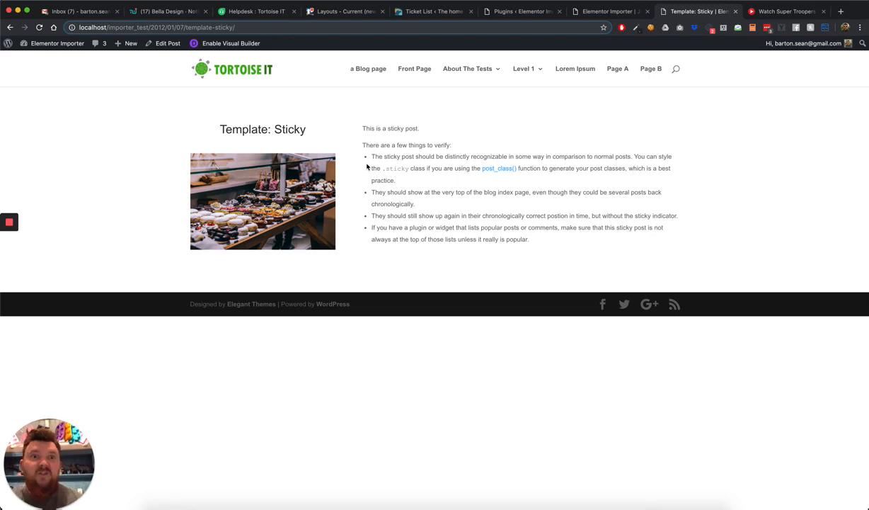
Open Project 3 – Gberg Cols from the dashboard's Projects list and examine its page layout down to the comment form
{"action": "mouse_move", "coordinate": [55, 46]}
{"action": "left_click", "coordinate": [52, 62]}
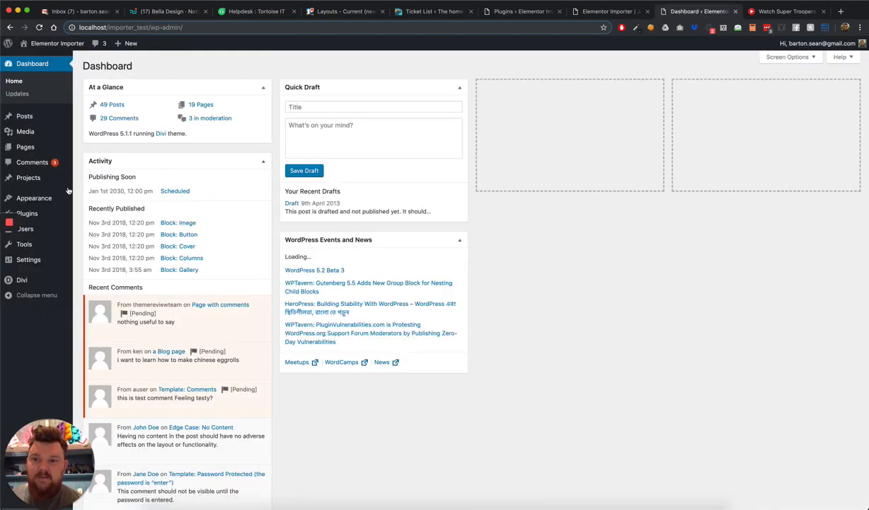
{"action": "left_click", "coordinate": [23, 178]}
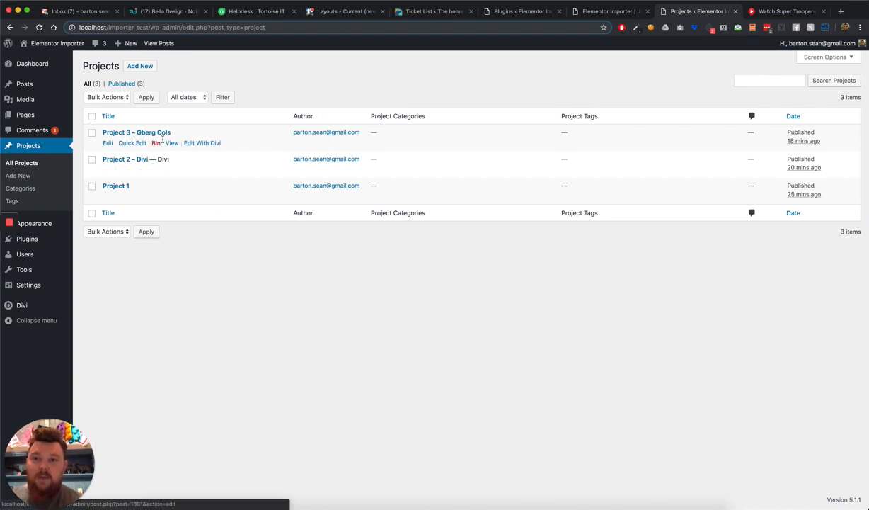
{"action": "left_click", "coordinate": [172, 144]}
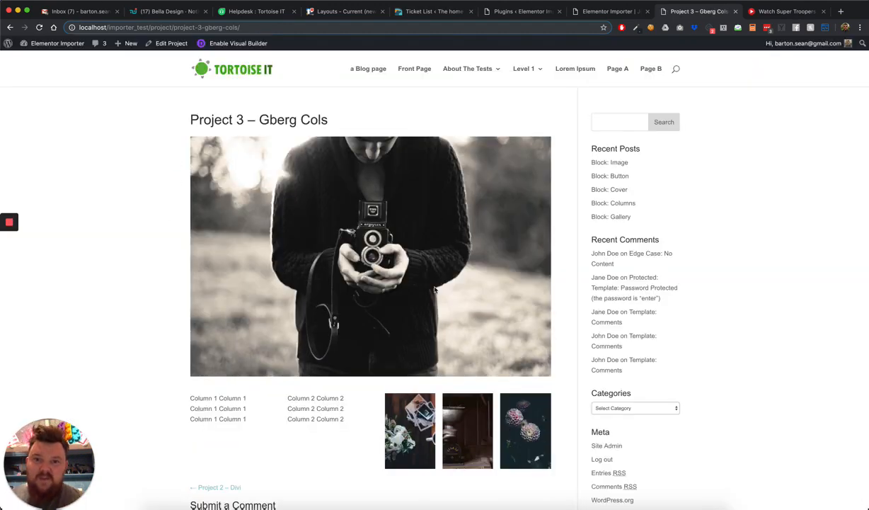
{"action": "scroll", "coordinate": [275, 349], "scroll_direction": "down", "scroll_amount": 3}
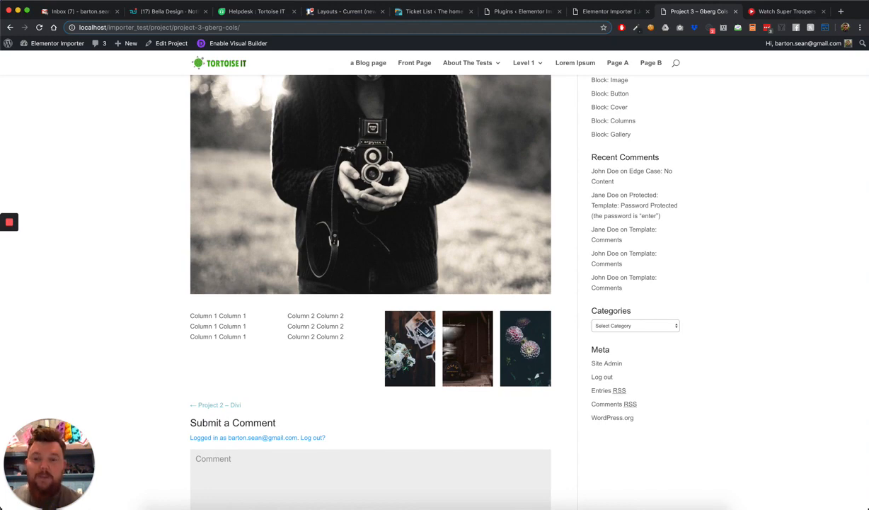
{"action": "scroll", "coordinate": [296, 396], "scroll_direction": "down", "scroll_amount": 4}
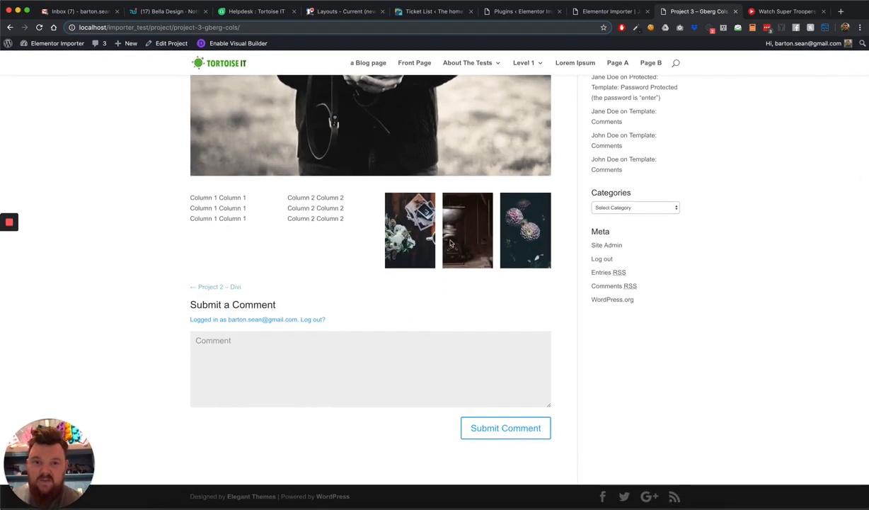
{"action": "scroll", "coordinate": [450, 243], "scroll_direction": "up", "scroll_amount": 6}
{"action": "scroll", "coordinate": [451, 243], "scroll_direction": "up", "scroll_amount": 2}
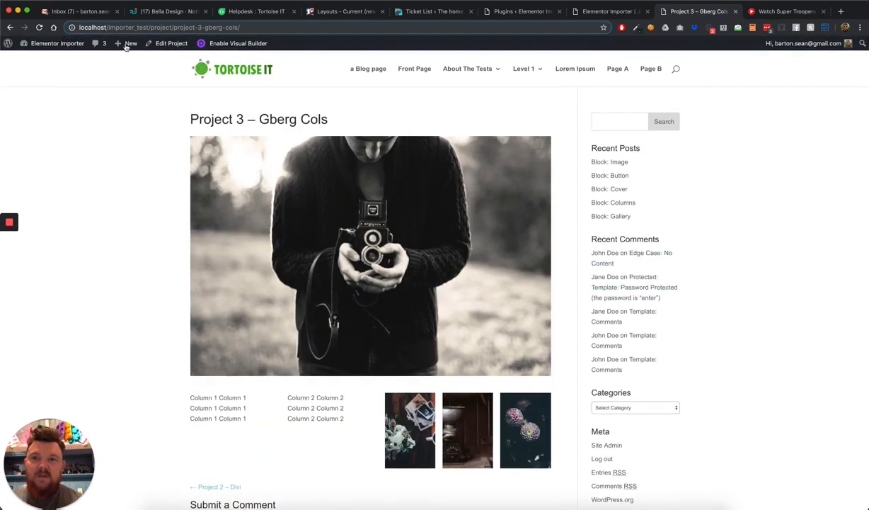
In the CPT Layout Injector settings, set the Projects single template to Blog Post Layout and save the settings
{"action": "left_click", "coordinate": [51, 58]}
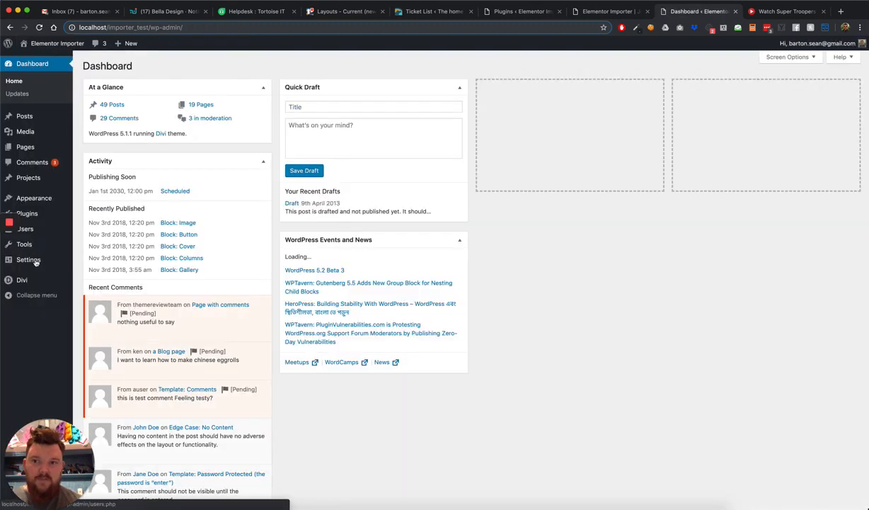
{"action": "mouse_move", "coordinate": [31, 256]}
{"action": "left_click", "coordinate": [106, 350]}
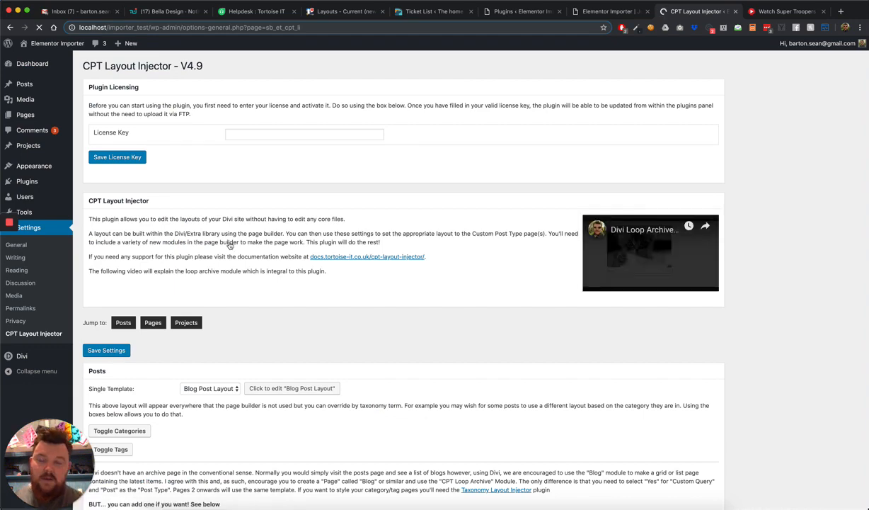
{"action": "scroll", "coordinate": [293, 307], "scroll_direction": "down", "scroll_amount": 5}
{"action": "scroll", "coordinate": [174, 182], "scroll_direction": "down", "scroll_amount": 6}
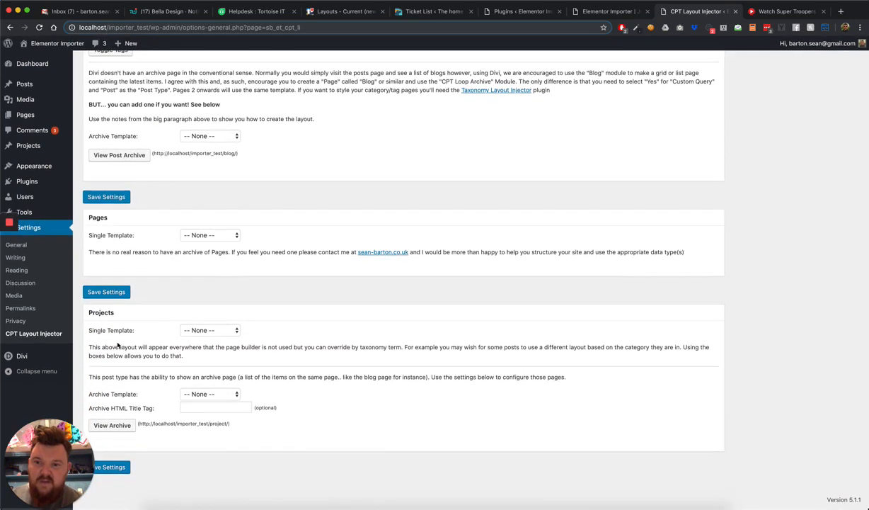
{"action": "left_click", "coordinate": [186, 328]}
{"action": "left_click", "coordinate": [189, 338]}
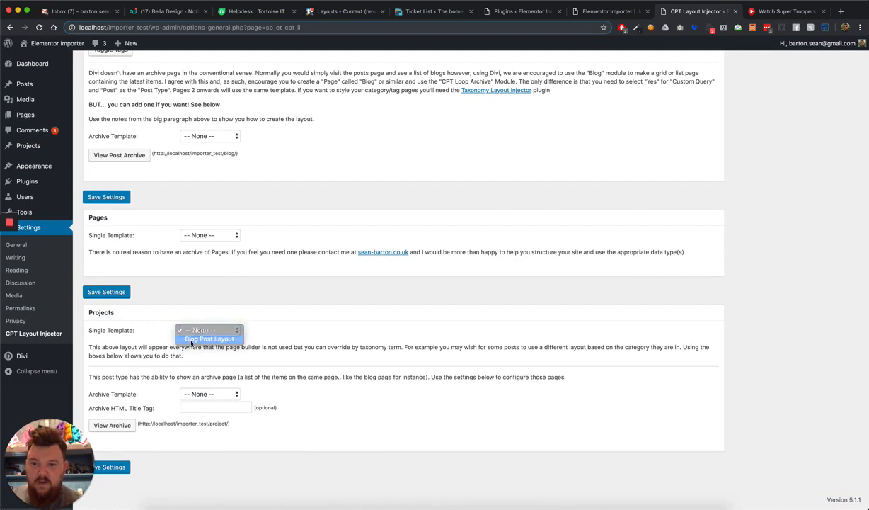
{"action": "left_click", "coordinate": [117, 467]}
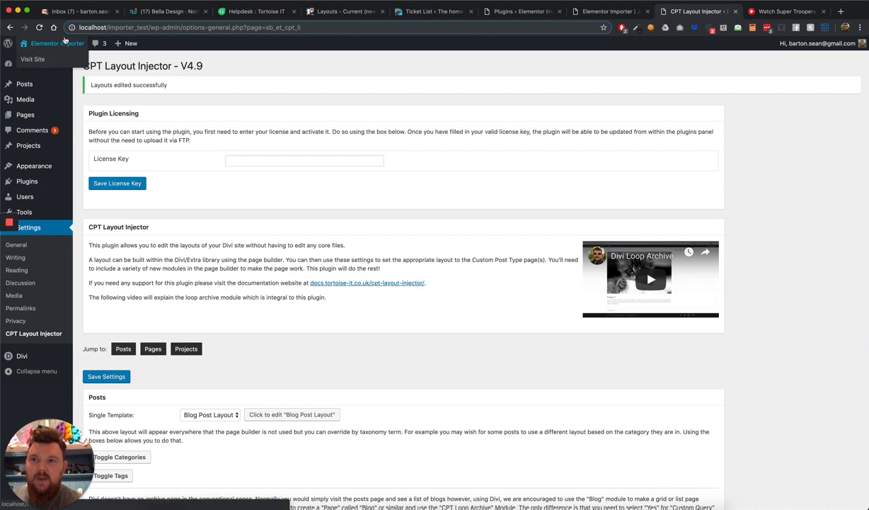
Return to the dashboard's Projects list and view Project 1 on the front end to check its layout
{"action": "left_click", "coordinate": [61, 43]}
{"action": "mouse_move", "coordinate": [34, 123]}
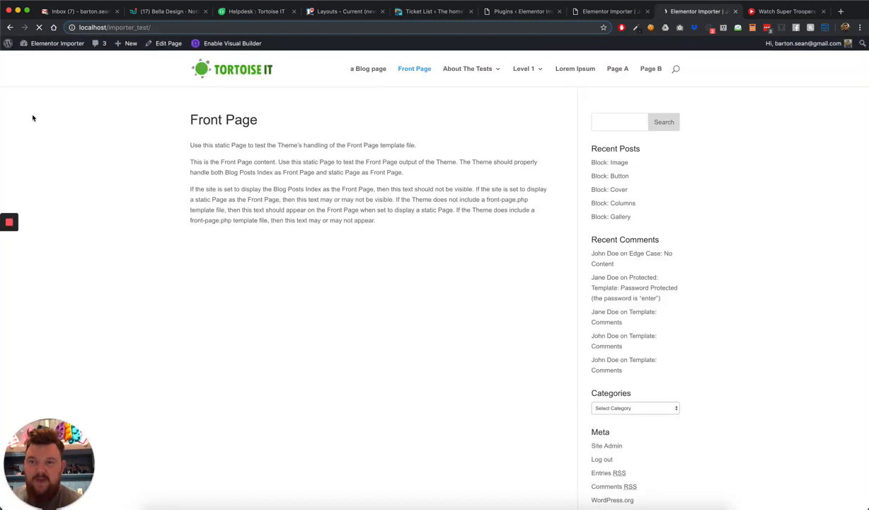
{"action": "mouse_move", "coordinate": [41, 44]}
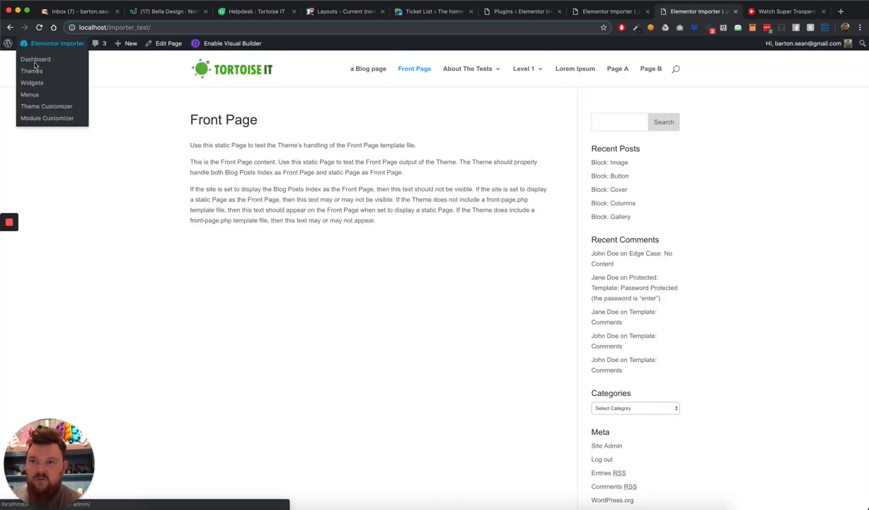
{"action": "left_click", "coordinate": [30, 61]}
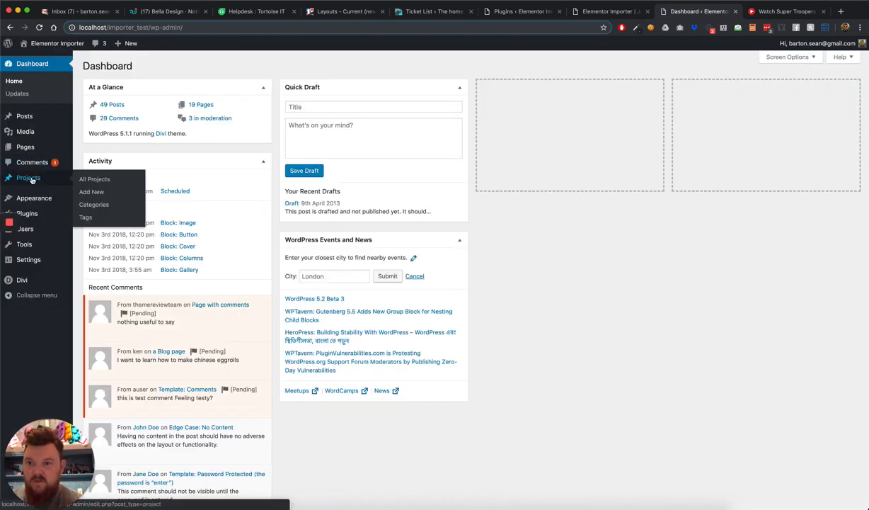
{"action": "left_click", "coordinate": [31, 178]}
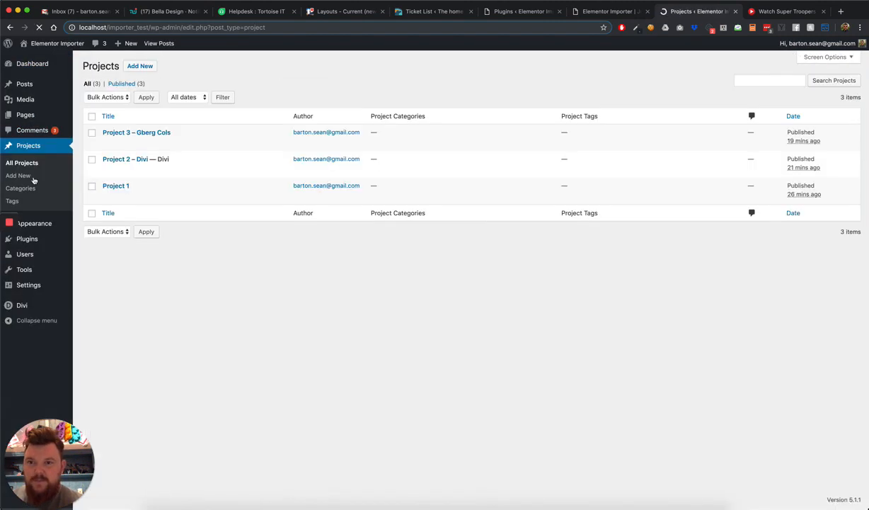
{"action": "left_click", "coordinate": [172, 197]}
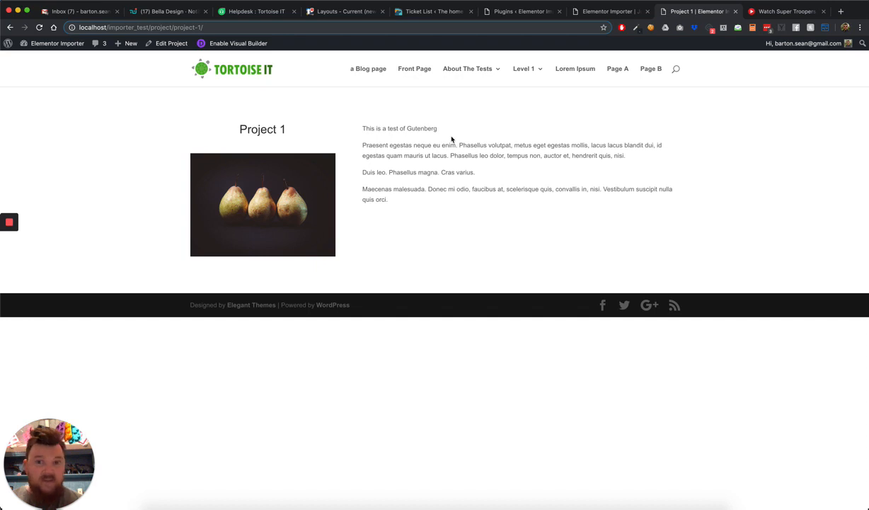
Go back to the Projects list and view Project 2 – Divi and Project 3 – Gberg Cols to compare their layouts
{"action": "scroll", "coordinate": [451, 139], "scroll_direction": "left", "scroll_amount": 5}
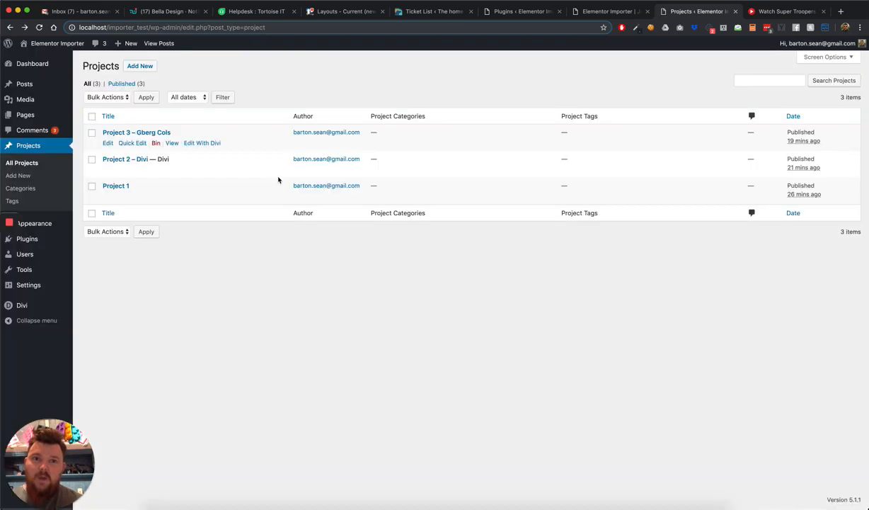
{"action": "left_click", "coordinate": [172, 170]}
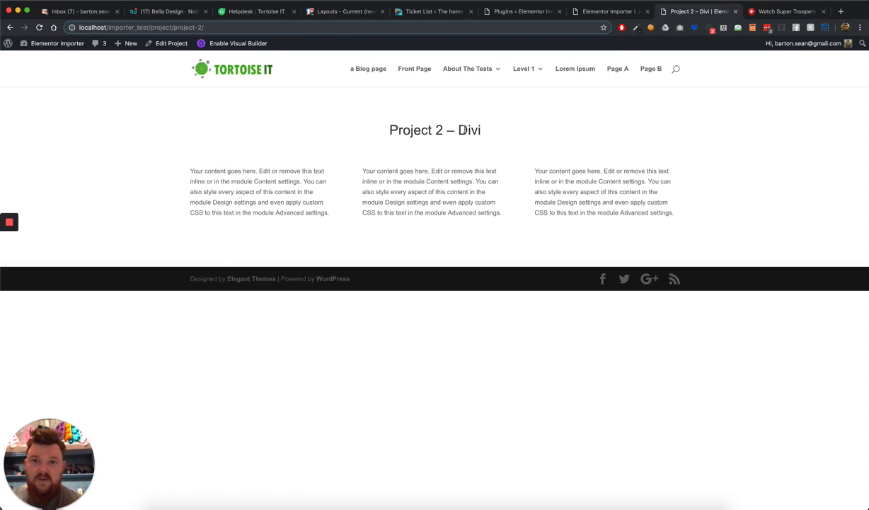
{"action": "scroll", "coordinate": [299, 140], "scroll_direction": "left", "scroll_amount": 5}
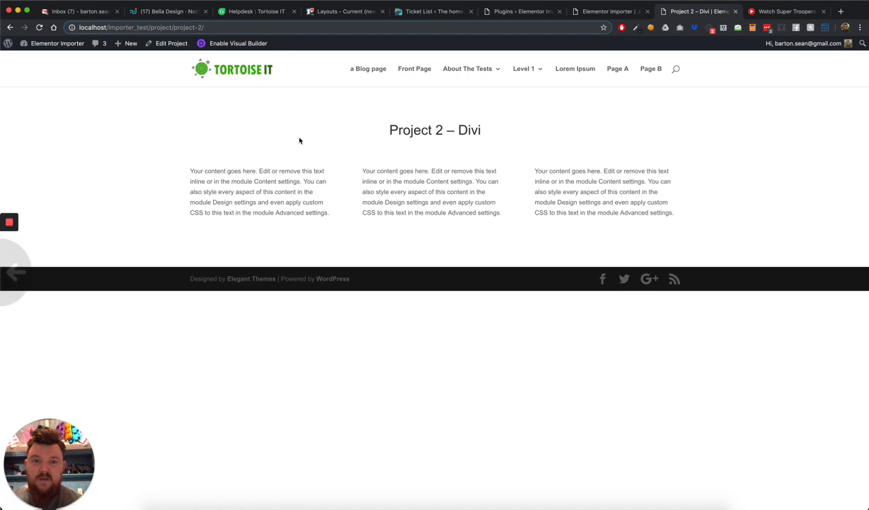
{"action": "scroll", "coordinate": [300, 140], "scroll_direction": "left", "scroll_amount": 3}
{"action": "mouse_move", "coordinate": [112, 148]}
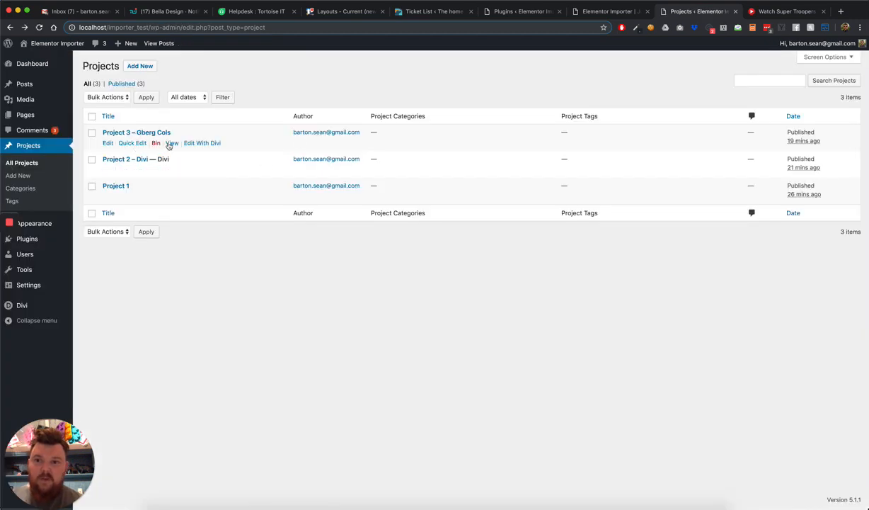
{"action": "left_click", "coordinate": [170, 144]}
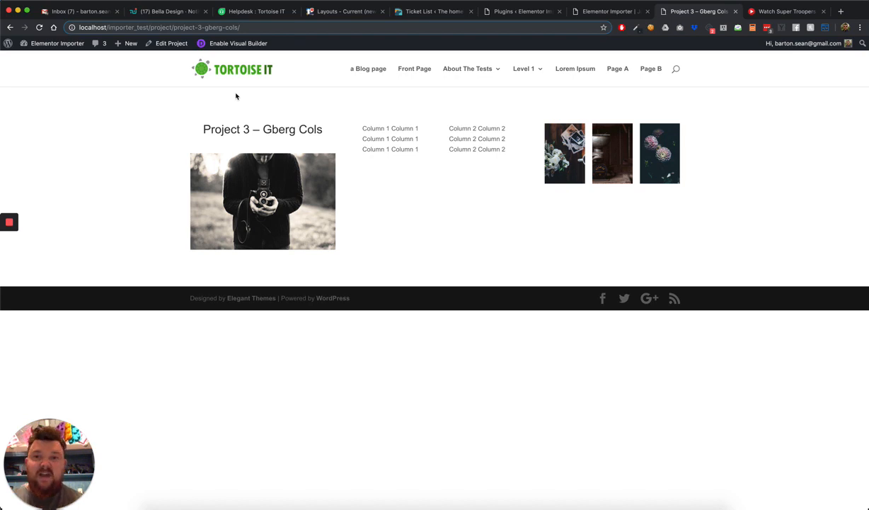
Open the Front Page in the visual builder and start building from its existing content
{"action": "left_click", "coordinate": [407, 71]}
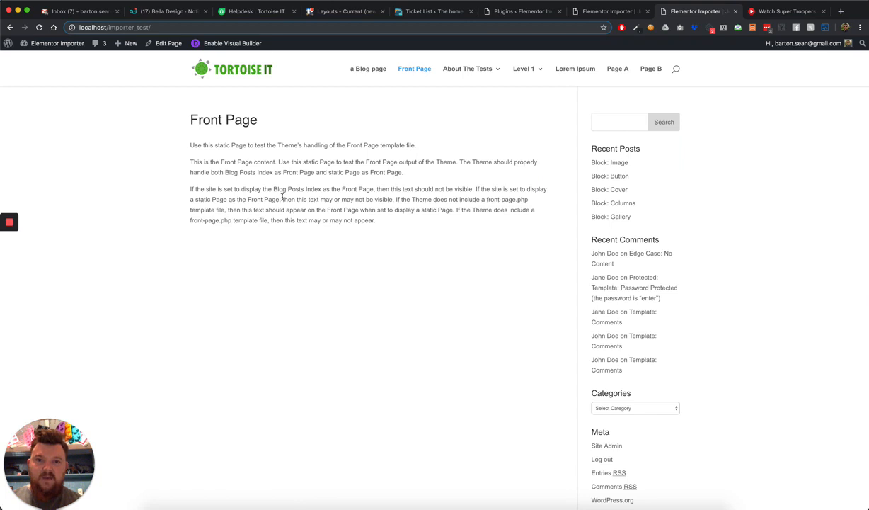
{"action": "left_click", "coordinate": [211, 44]}
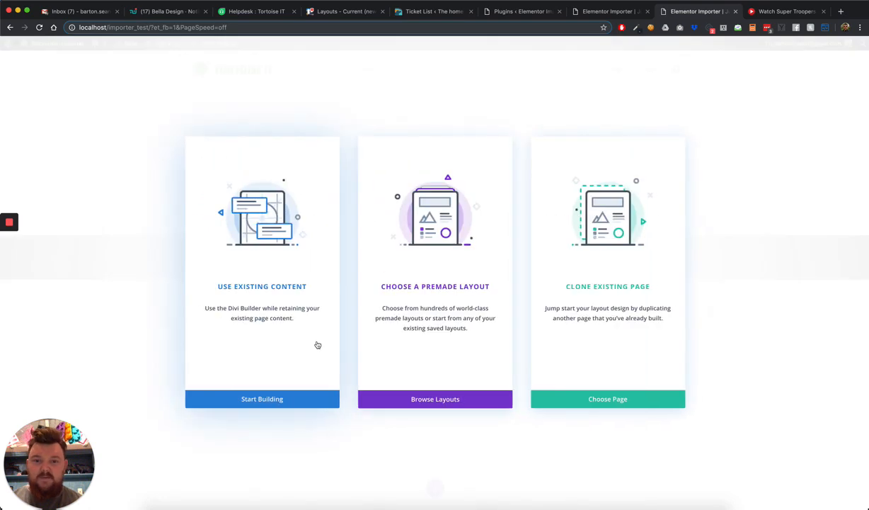
{"action": "left_click", "coordinate": [246, 400]}
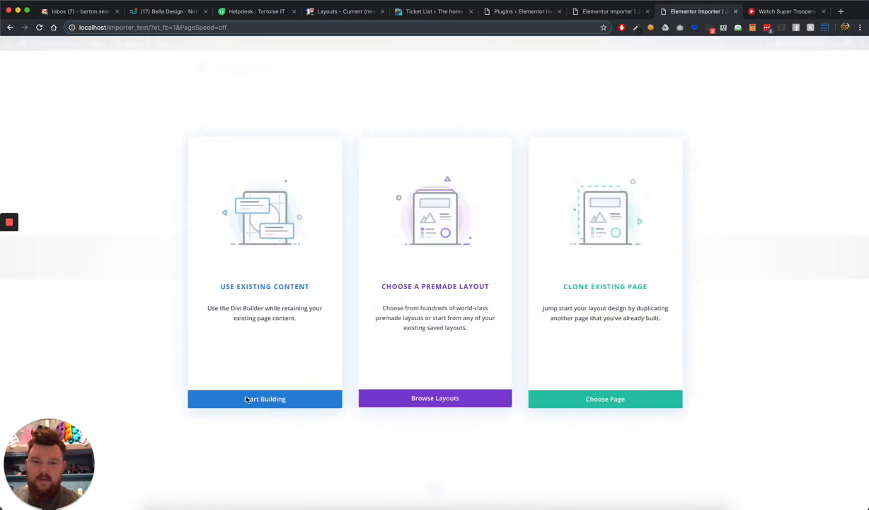
{"action": "left_click", "coordinate": [225, 398]}
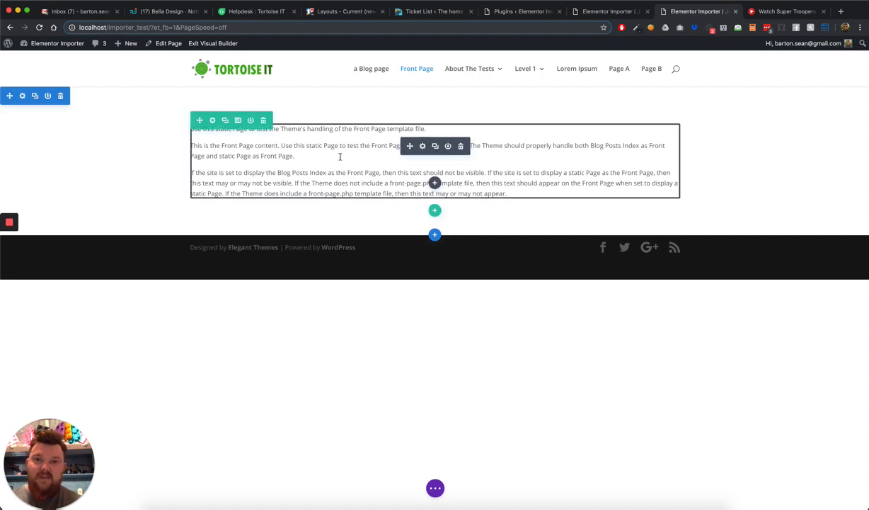
Insert a CPT Archive module below the Front Page text and review the grid of posts it generates
{"action": "left_click", "coordinate": [435, 183]}
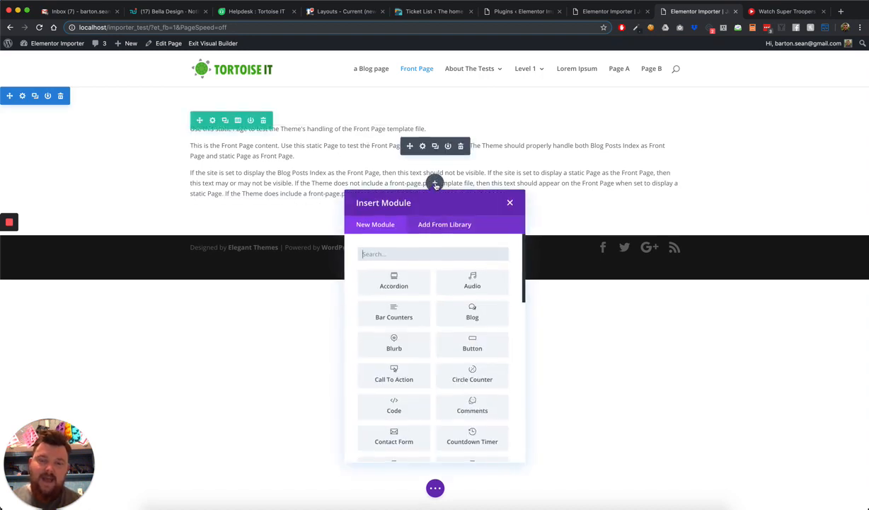
{"action": "type", "text": "cpt"}
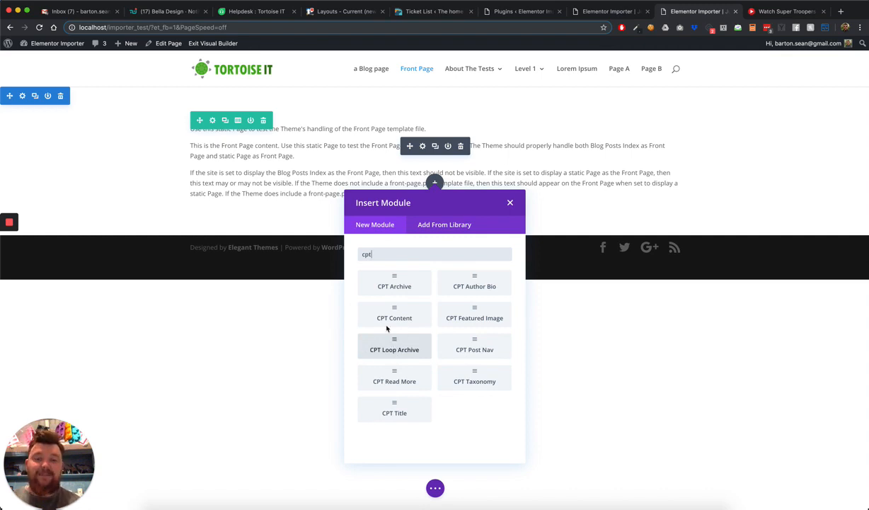
{"action": "left_click", "coordinate": [385, 288]}
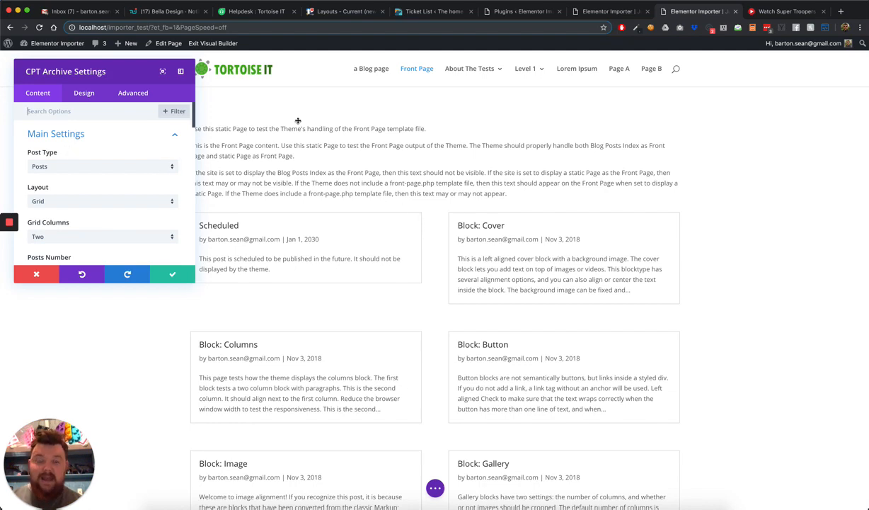
{"action": "scroll", "coordinate": [412, 254], "scroll_direction": "down", "scroll_amount": 10}
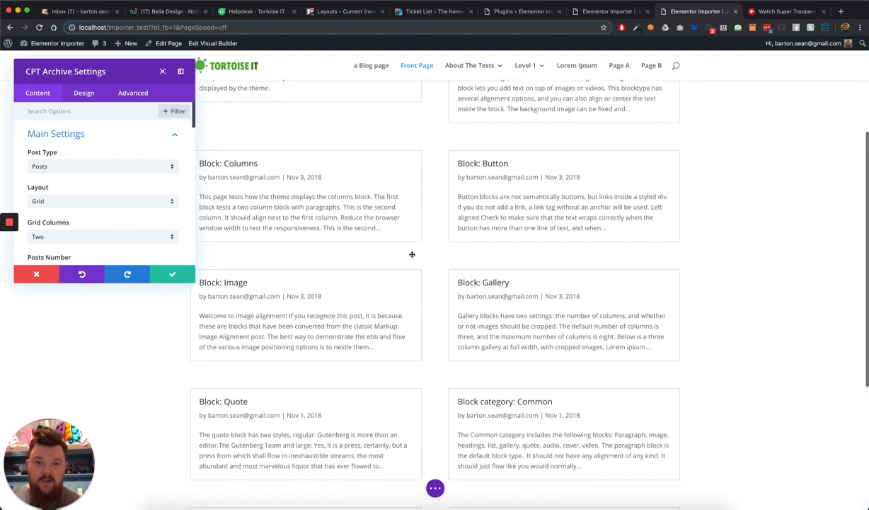
{"action": "scroll", "coordinate": [412, 254], "scroll_direction": "up", "scroll_amount": 10}
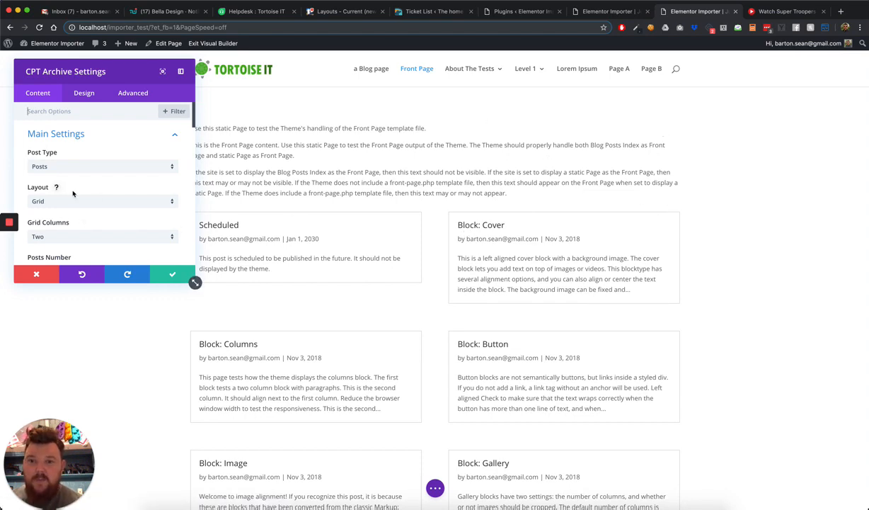
{"action": "scroll", "coordinate": [321, 235], "scroll_direction": "down", "scroll_amount": 3}
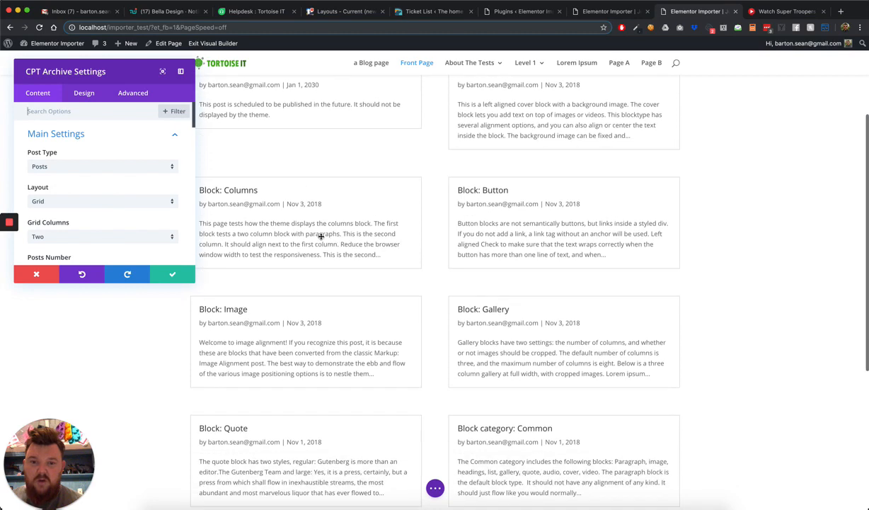
{"action": "scroll", "coordinate": [321, 236], "scroll_direction": "down", "scroll_amount": 5}
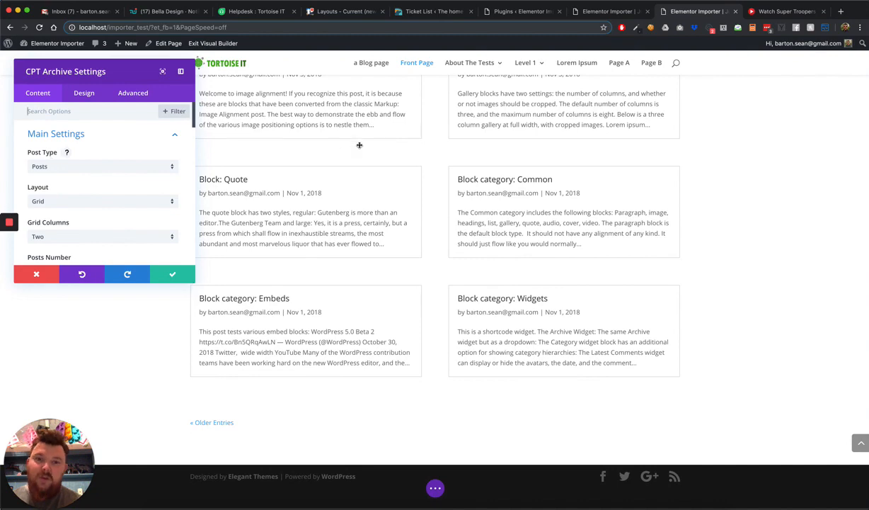
{"action": "scroll", "coordinate": [359, 145], "scroll_direction": "up", "scroll_amount": 8}
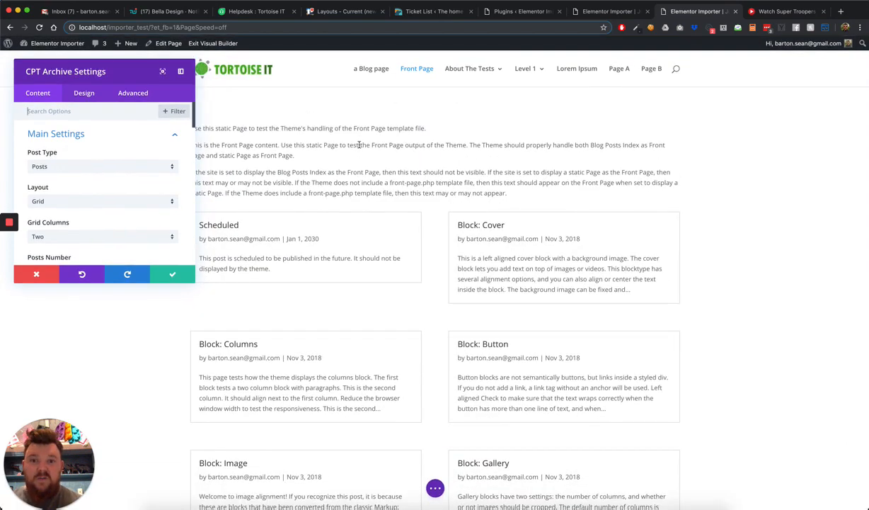
Set the CPT Archive module's Post Type to Projects and look over the resulting grid
{"action": "left_click", "coordinate": [102, 167]}
{"action": "left_click", "coordinate": [58, 221]}
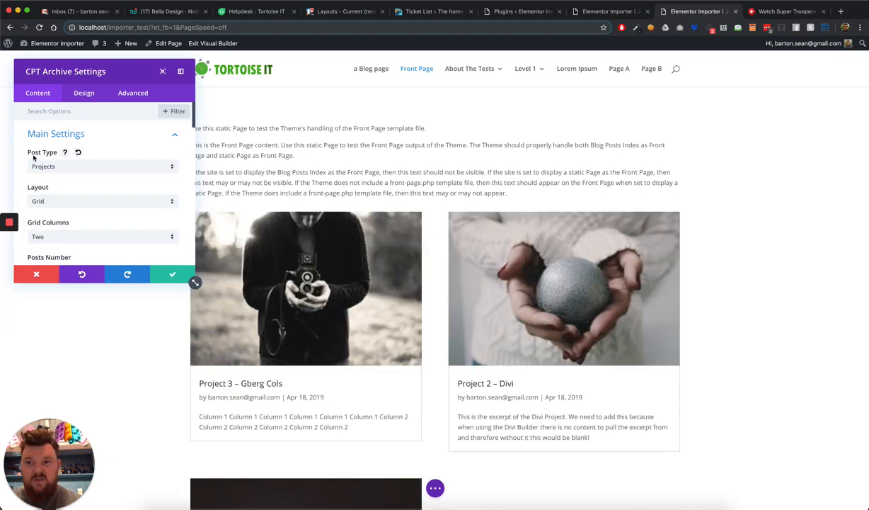
{"action": "scroll", "coordinate": [298, 225], "scroll_direction": "down", "scroll_amount": 6}
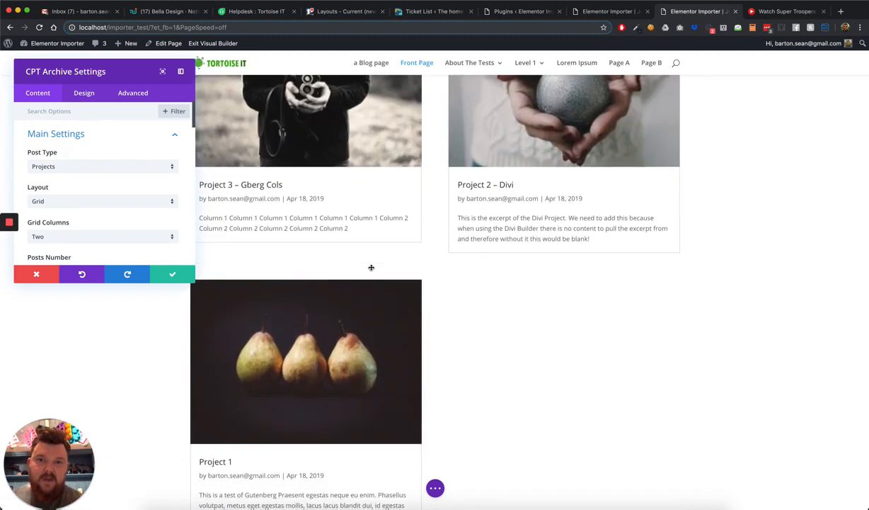
Set the archive's Grid Columns to Three and its Posts Number to 3
{"action": "left_click", "coordinate": [71, 238]}
{"action": "left_click", "coordinate": [57, 260]}
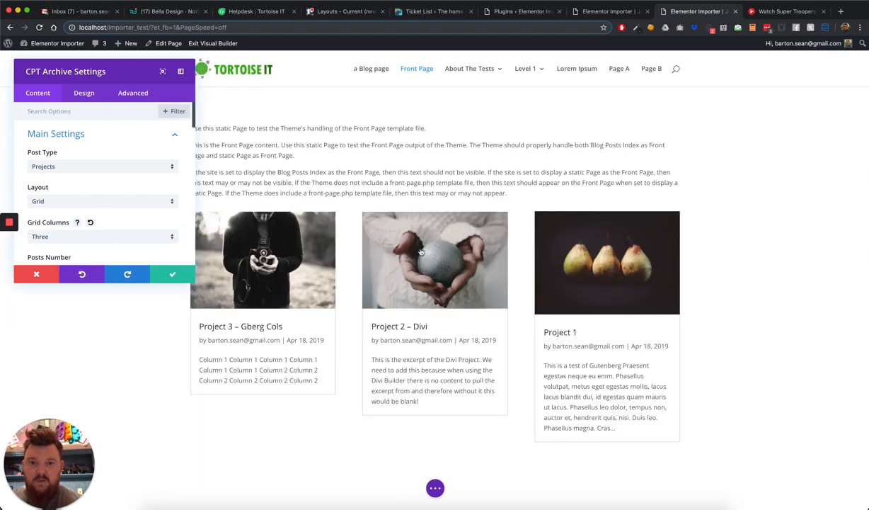
{"action": "scroll", "coordinate": [32, 195], "scroll_direction": "down", "scroll_amount": 2}
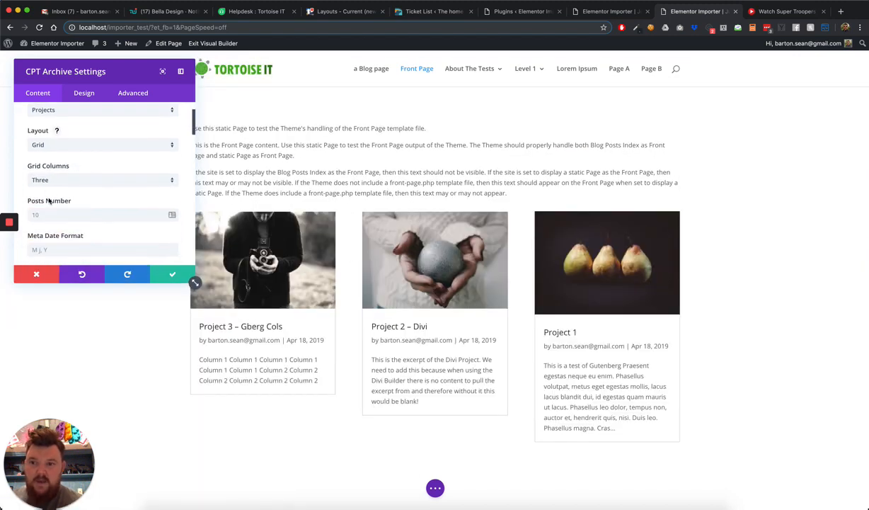
{"action": "left_click", "coordinate": [44, 213]}
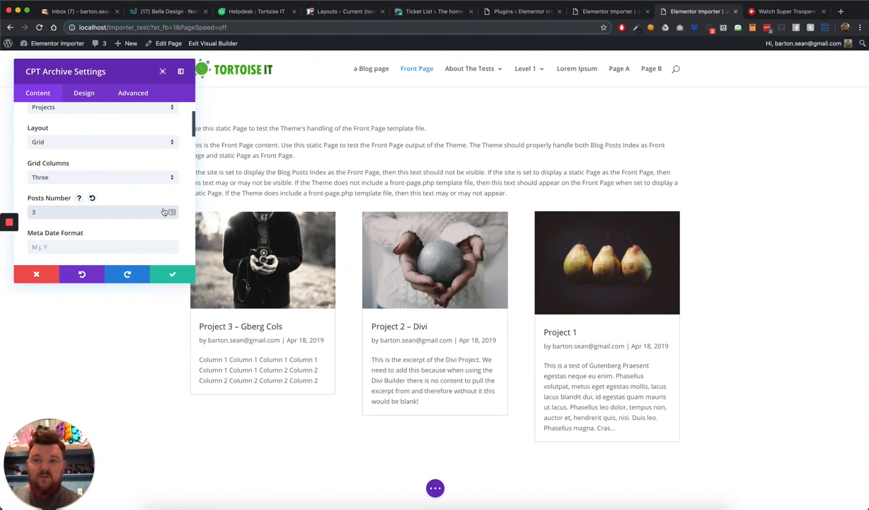
Turn on the Read More Button for the archive's project entries
{"action": "scroll", "coordinate": [165, 212], "scroll_direction": "down", "scroll_amount": 10}
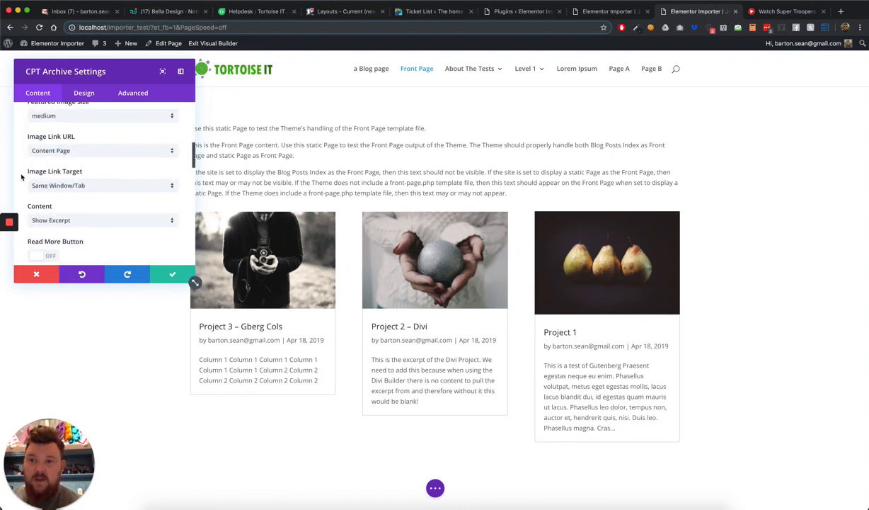
{"action": "scroll", "coordinate": [28, 191], "scroll_direction": "down", "scroll_amount": 10}
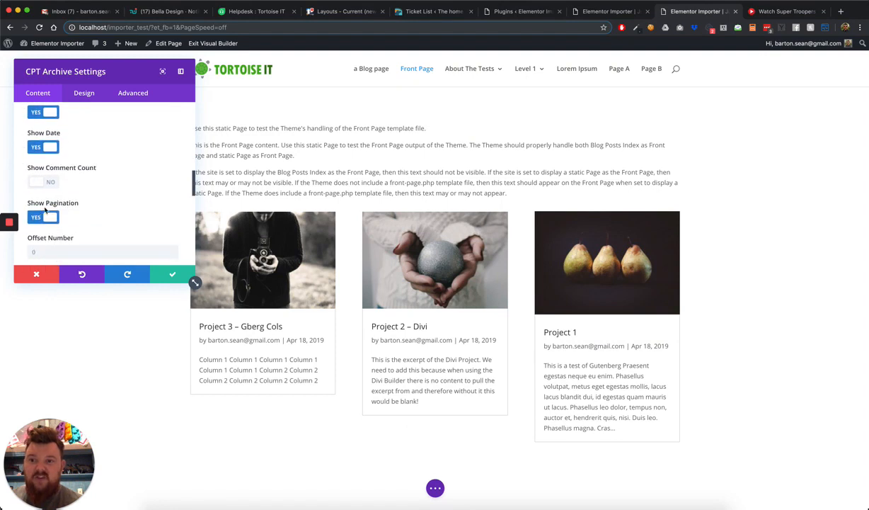
{"action": "scroll", "coordinate": [141, 201], "scroll_direction": "up", "scroll_amount": 2}
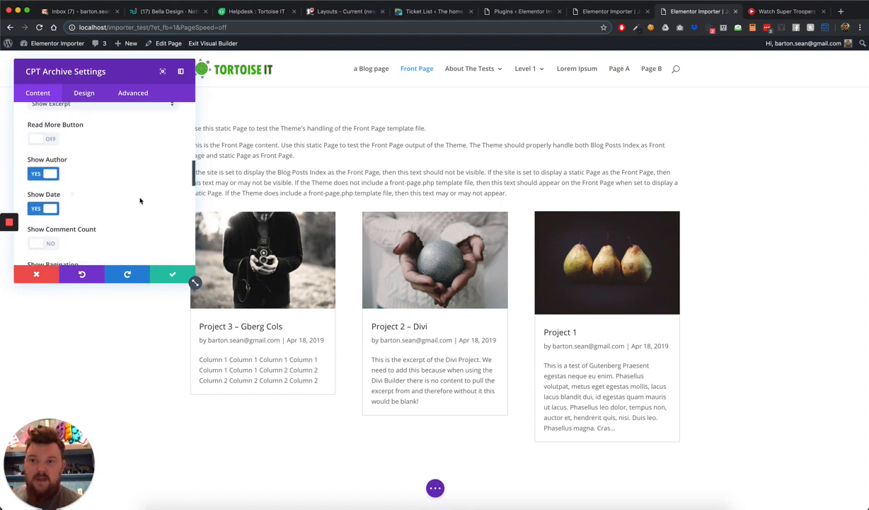
{"action": "left_click", "coordinate": [33, 139]}
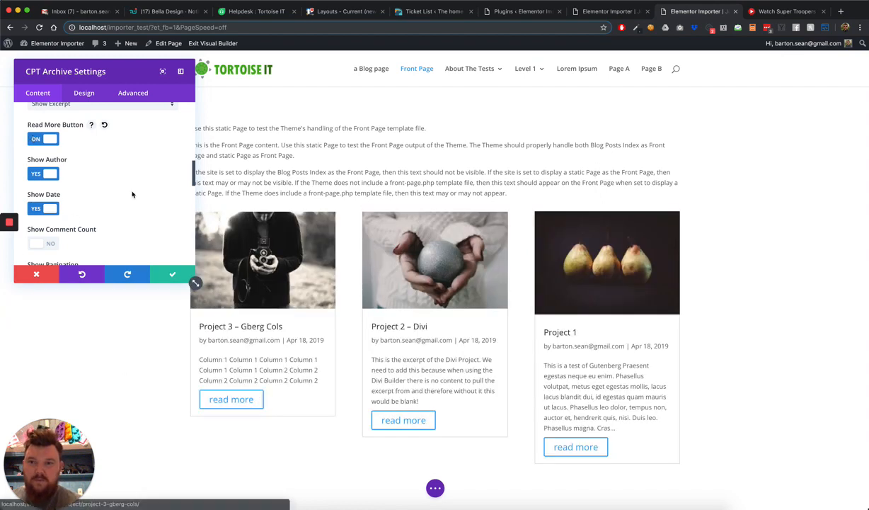
Turn the archive's Show Featured Image option off and back on to compare the entries with and without images
{"action": "scroll", "coordinate": [132, 194], "scroll_direction": "up", "scroll_amount": 2}
{"action": "scroll", "coordinate": [132, 194], "scroll_direction": "up", "scroll_amount": 3}
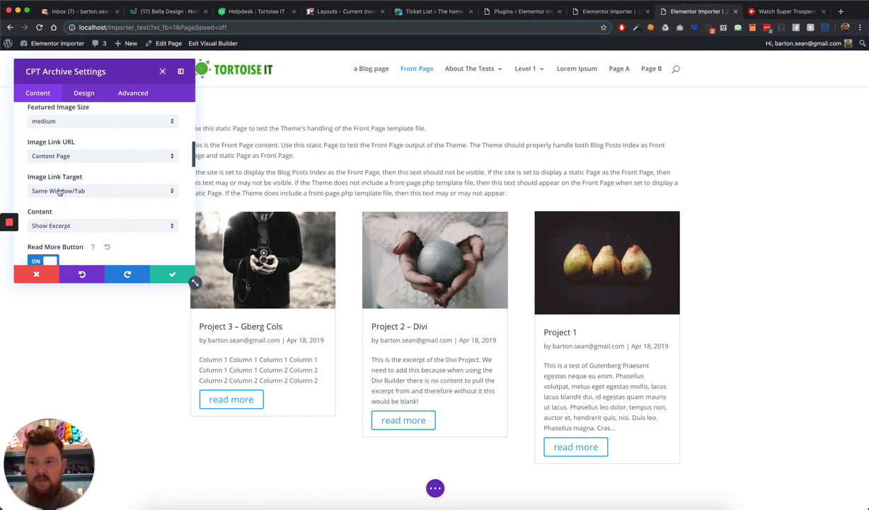
{"action": "scroll", "coordinate": [103, 236], "scroll_direction": "up", "scroll_amount": 2}
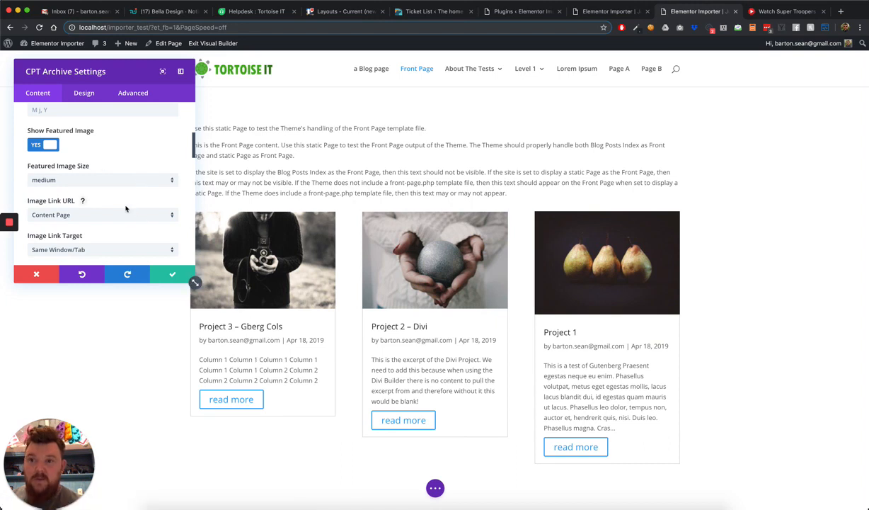
{"action": "scroll", "coordinate": [121, 208], "scroll_direction": "up", "scroll_amount": 2}
{"action": "left_click", "coordinate": [44, 198]}
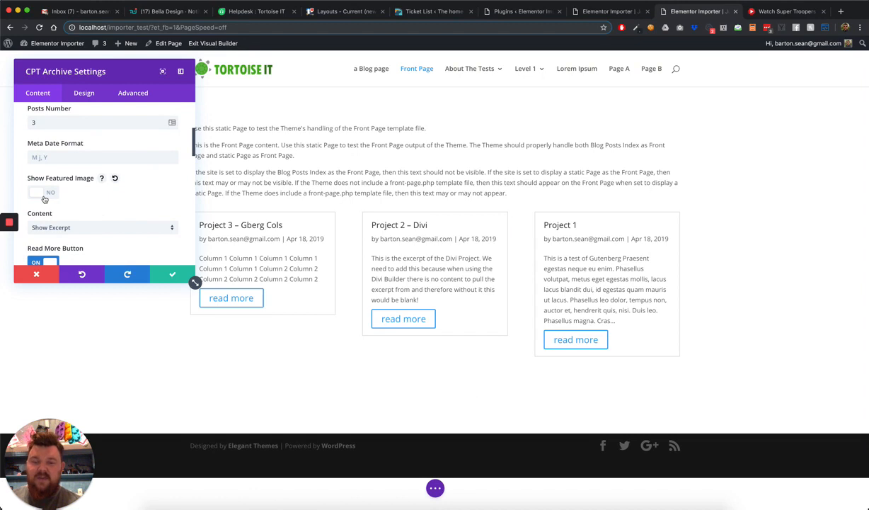
{"action": "left_click", "coordinate": [44, 196]}
Switch the archive's Layout to List and review how the projects are arranged
{"action": "scroll", "coordinate": [108, 225], "scroll_direction": "up", "scroll_amount": 2}
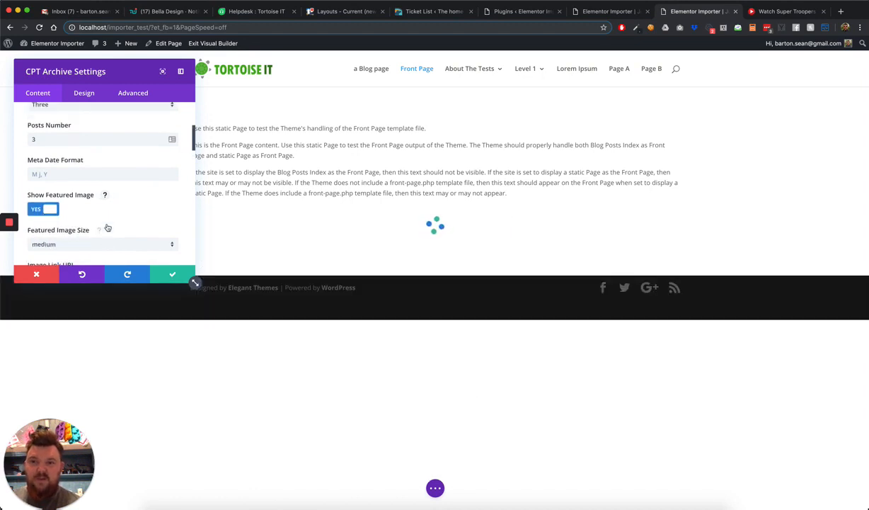
{"action": "scroll", "coordinate": [160, 219], "scroll_direction": "up", "scroll_amount": 3}
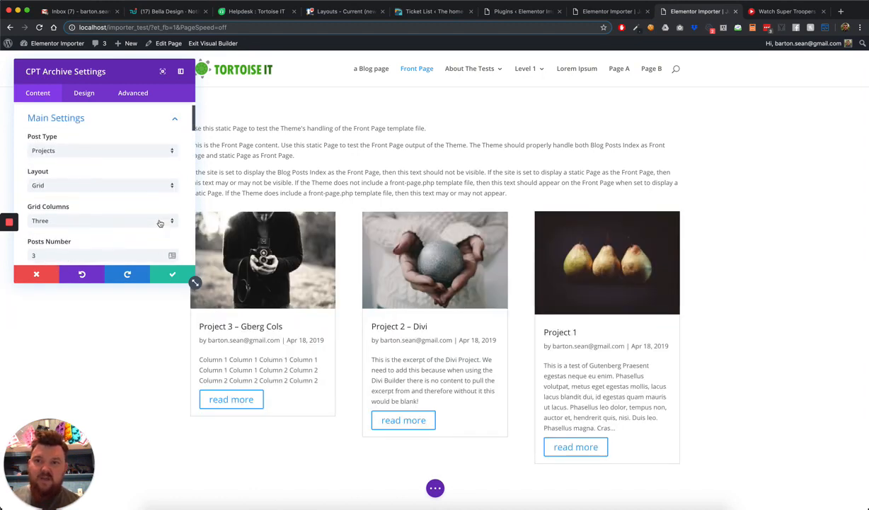
{"action": "left_click", "coordinate": [114, 191]}
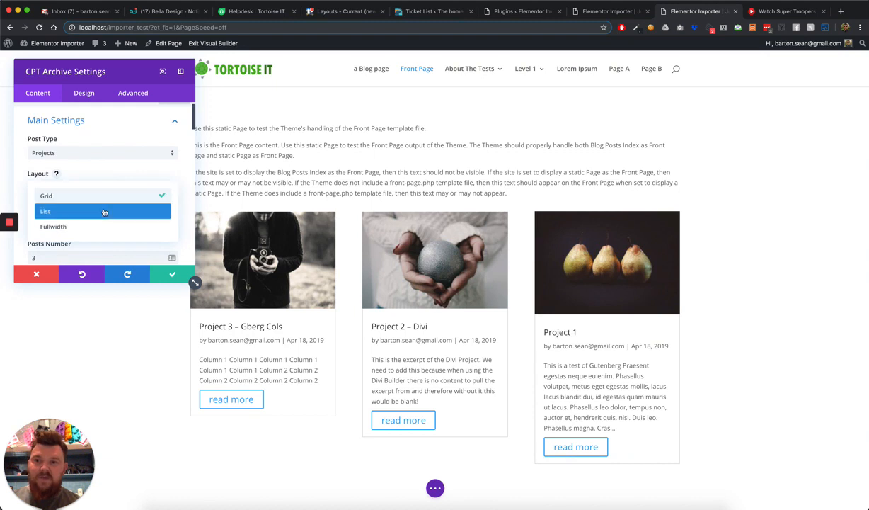
{"action": "left_click", "coordinate": [103, 212]}
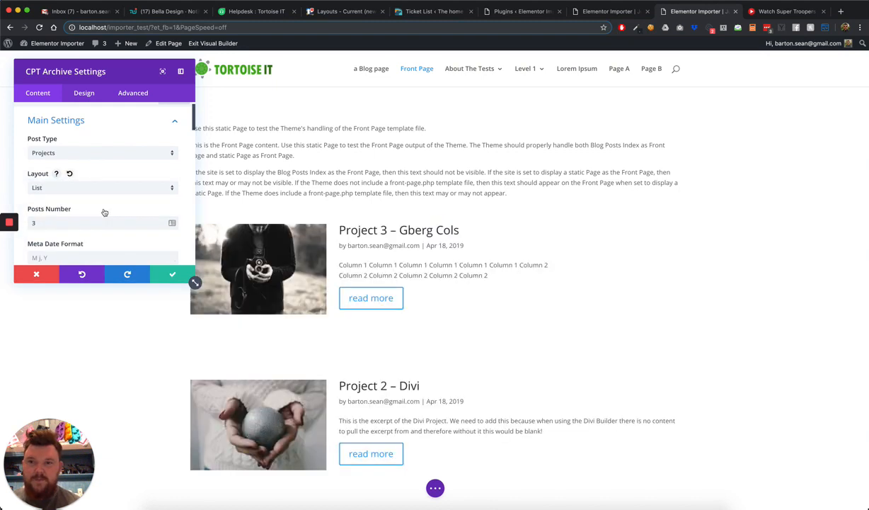
{"action": "scroll", "coordinate": [199, 235], "scroll_direction": "down", "scroll_amount": 2}
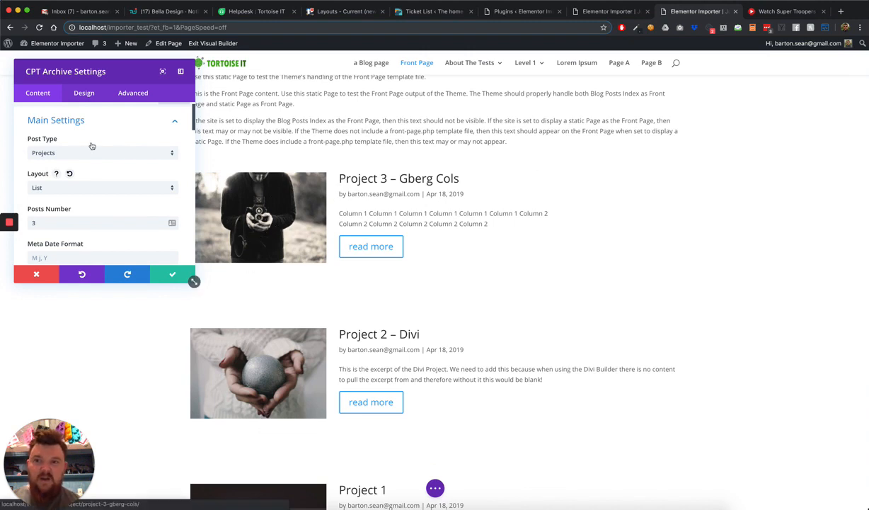
Set the archive's Layout to Fullwidth and review all the project entries on the page
{"action": "left_click", "coordinate": [71, 191]}
{"action": "left_click", "coordinate": [61, 225]}
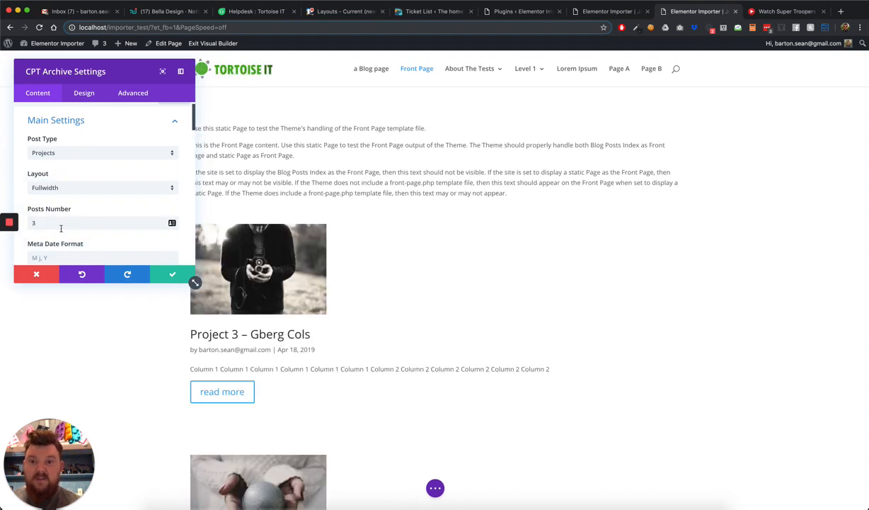
{"action": "scroll", "coordinate": [259, 288], "scroll_direction": "down", "scroll_amount": 5}
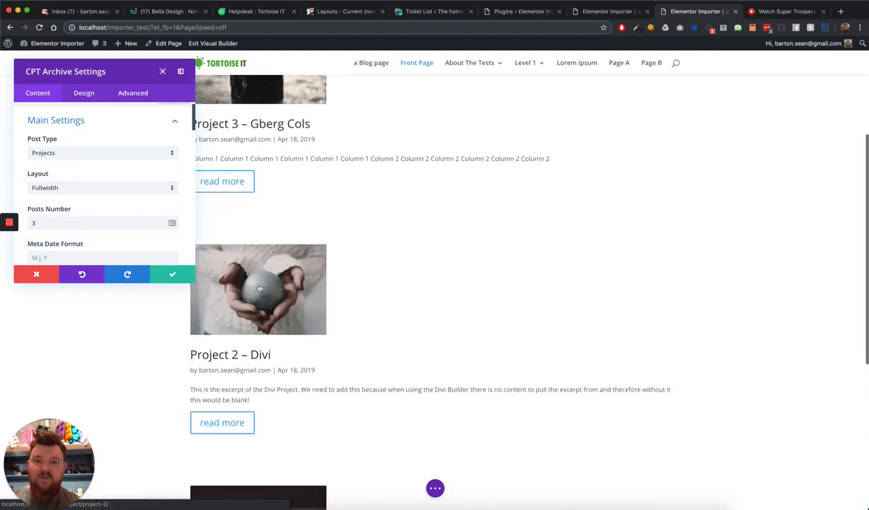
{"action": "scroll", "coordinate": [357, 268], "scroll_direction": "down", "scroll_amount": 7}
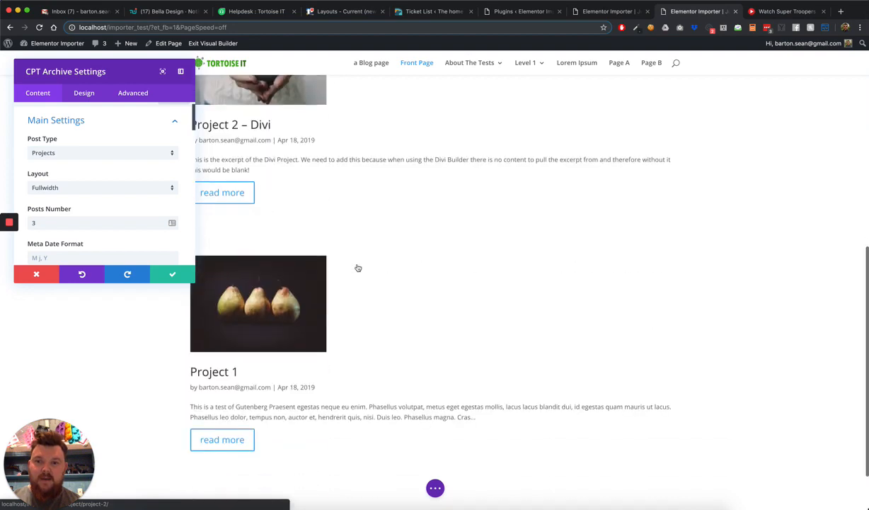
{"action": "scroll", "coordinate": [357, 268], "scroll_direction": "up", "scroll_amount": 11}
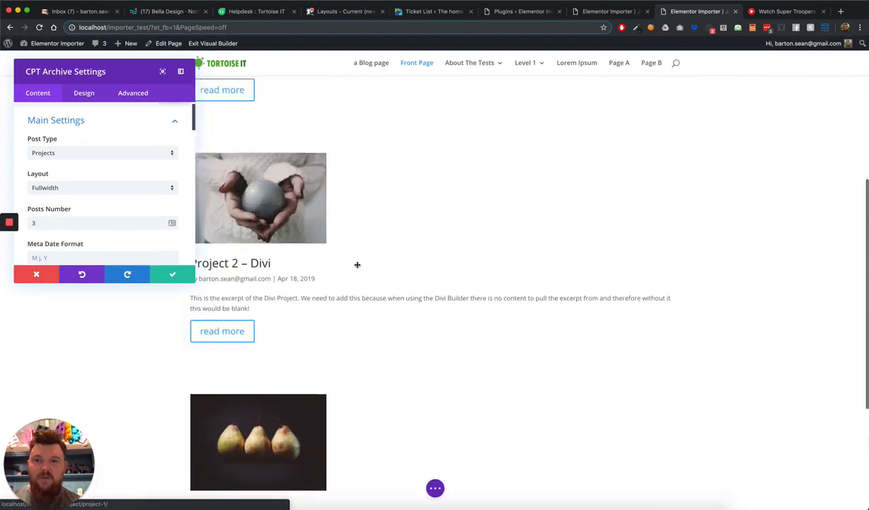
Set the archive's Featured Image Size to large and check the images in the fullwidth layout
{"action": "scroll", "coordinate": [65, 177], "scroll_direction": "down", "scroll_amount": 4}
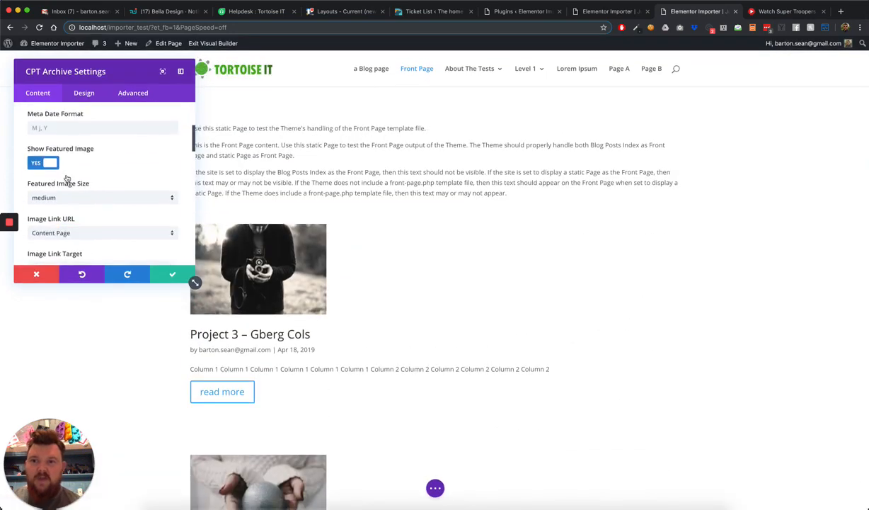
{"action": "left_click", "coordinate": [60, 212]}
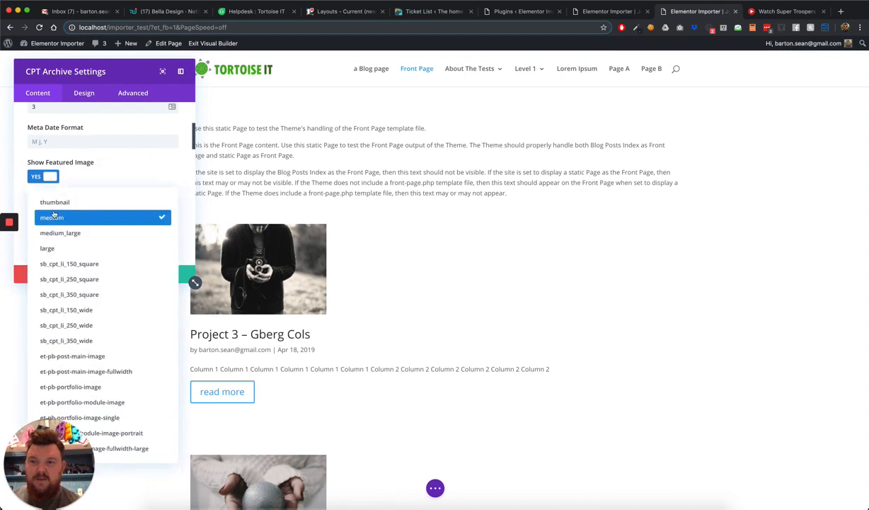
{"action": "left_click", "coordinate": [53, 247]}
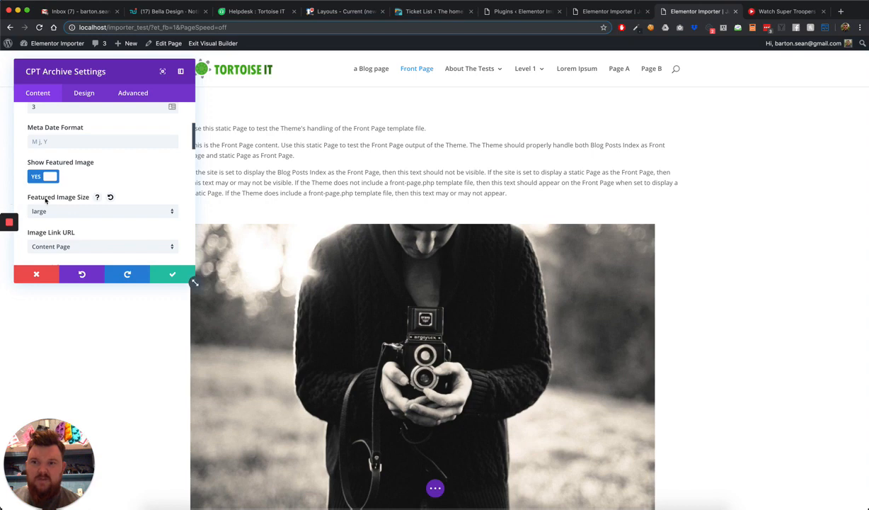
{"action": "scroll", "coordinate": [302, 166], "scroll_direction": "down", "scroll_amount": 5}
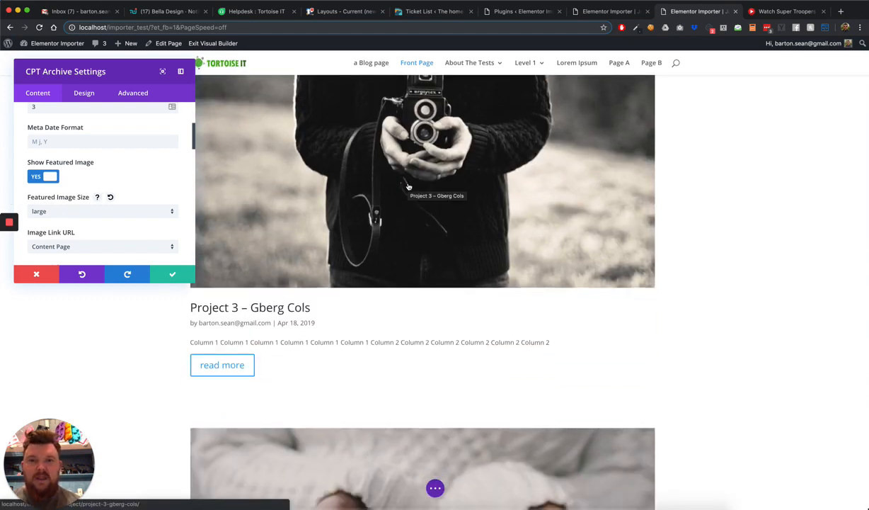
{"action": "scroll", "coordinate": [409, 186], "scroll_direction": "up", "scroll_amount": 2}
{"action": "scroll", "coordinate": [390, 247], "scroll_direction": "up", "scroll_amount": 2}
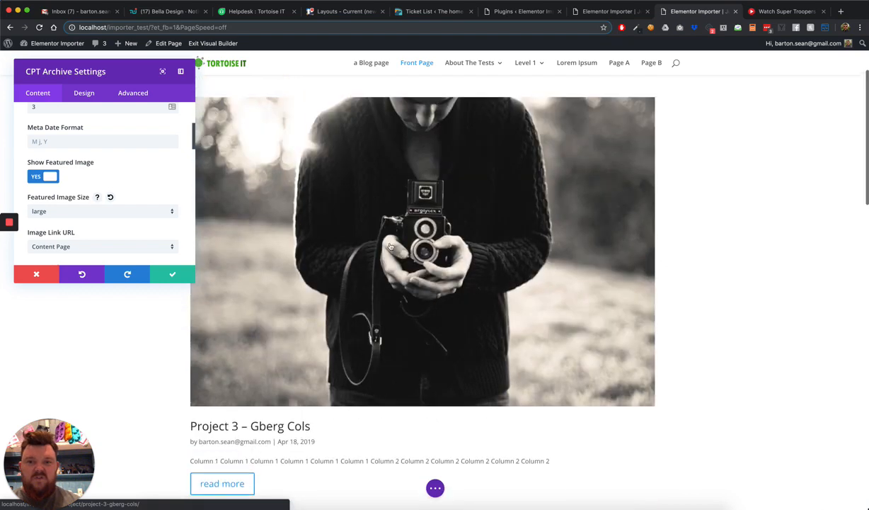
Set the archive's Featured Image Size to medium and its Layout to Grid, and save the module settings
{"action": "left_click", "coordinate": [49, 213]}
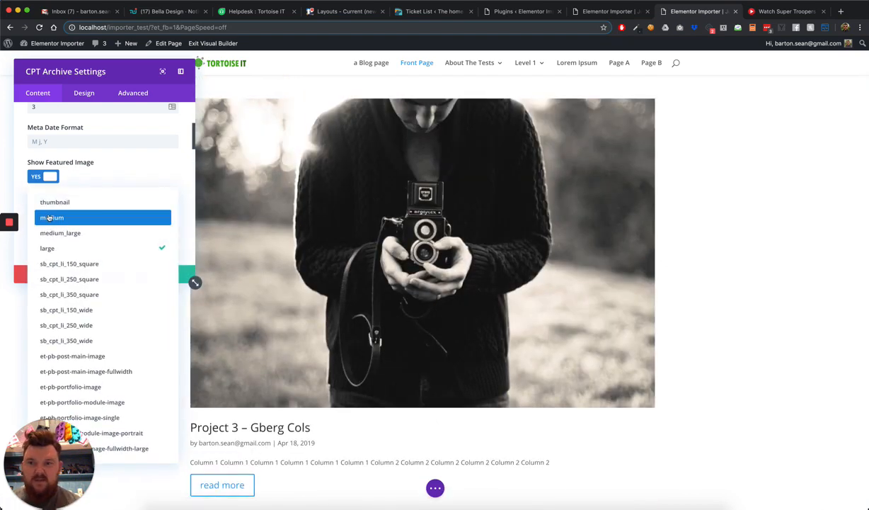
{"action": "left_click", "coordinate": [57, 218]}
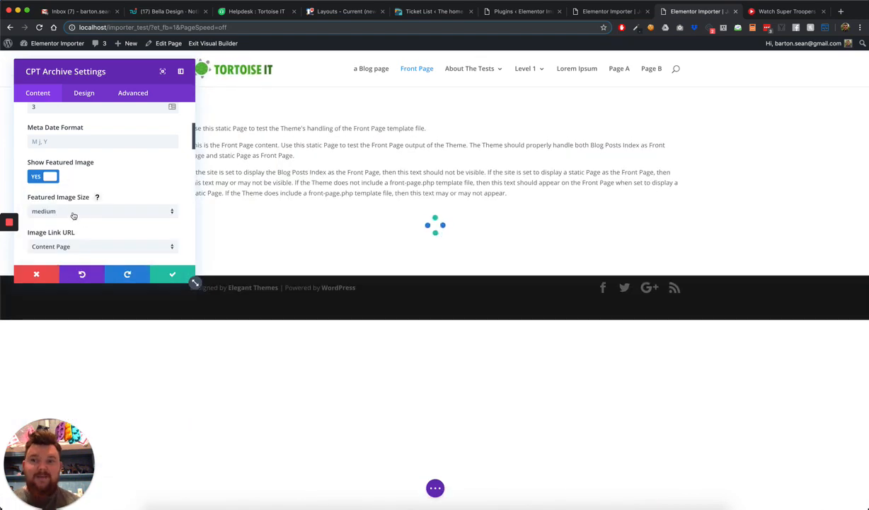
{"action": "scroll", "coordinate": [59, 209], "scroll_direction": "up", "scroll_amount": 4}
{"action": "left_click", "coordinate": [45, 183]}
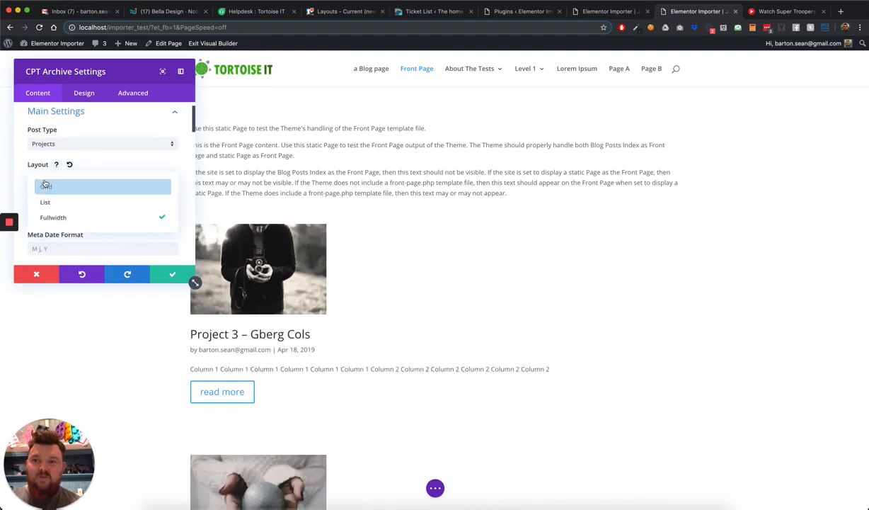
{"action": "left_click", "coordinate": [45, 185]}
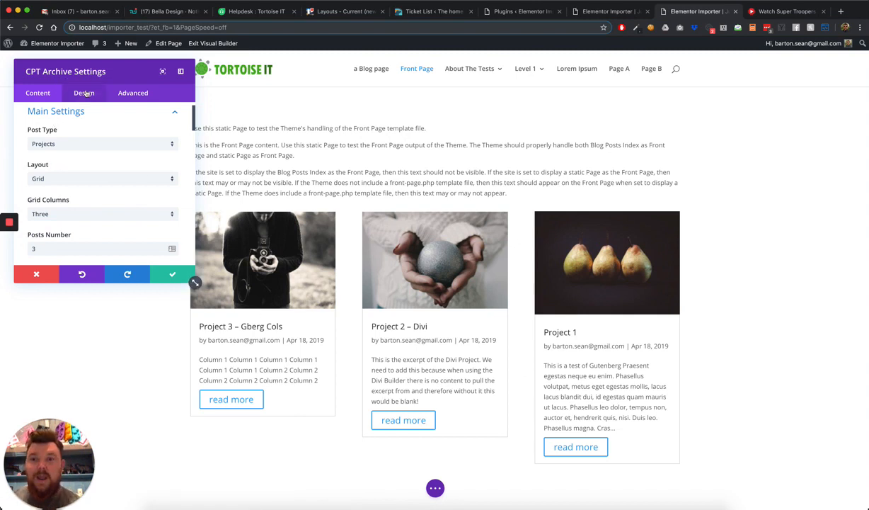
{"action": "left_click", "coordinate": [162, 273]}
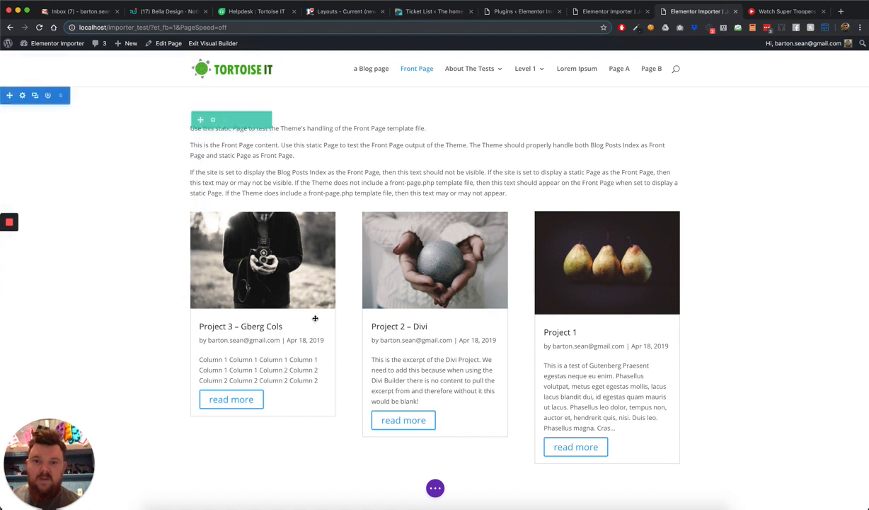
Save the Front Page and review the project grid on the live page outside the Visual Builder
{"action": "scroll", "coordinate": [331, 320], "scroll_direction": "down", "scroll_amount": 2}
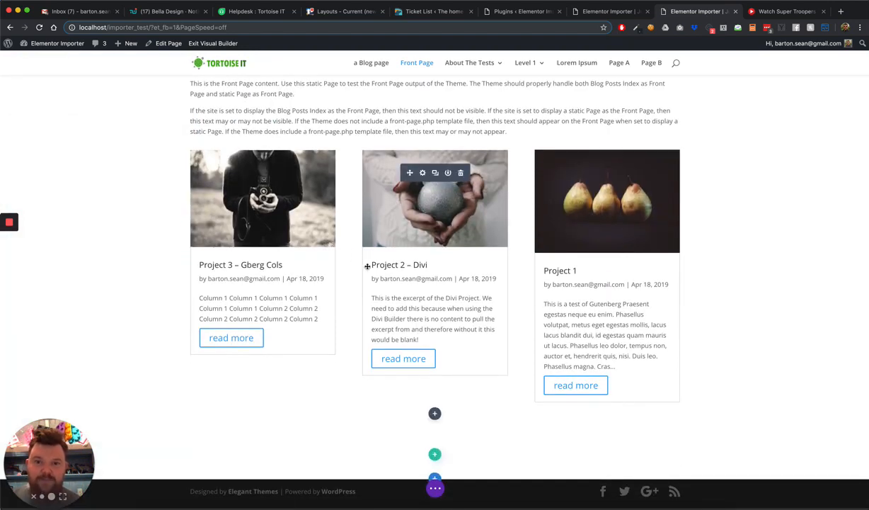
{"action": "left_click", "coordinate": [435, 488]}
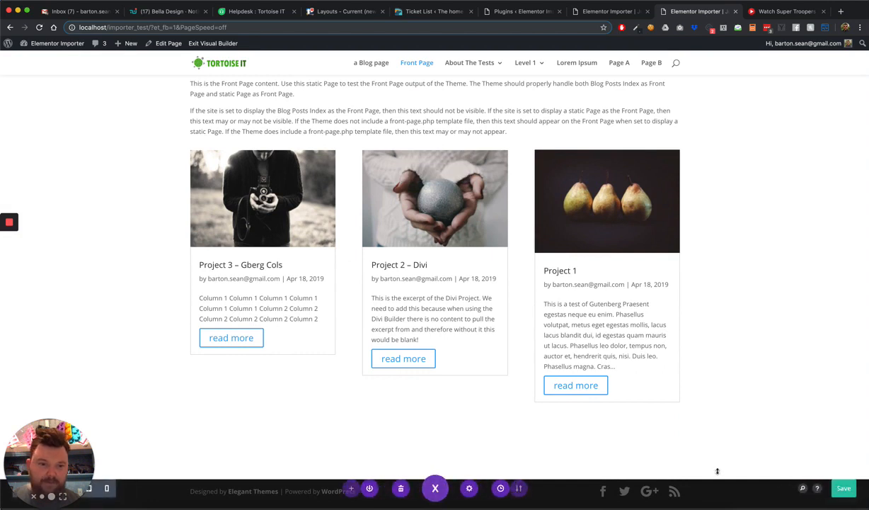
{"action": "left_click", "coordinate": [850, 494]}
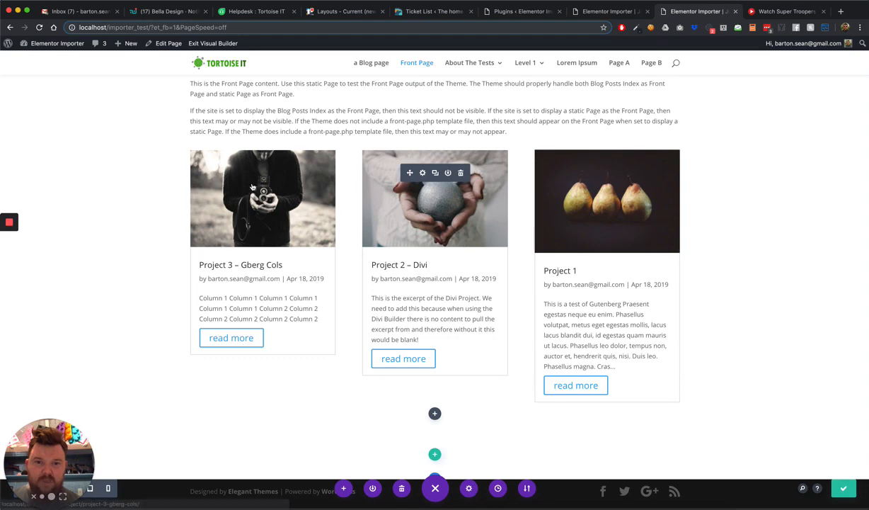
{"action": "mouse_move", "coordinate": [62, 47]}
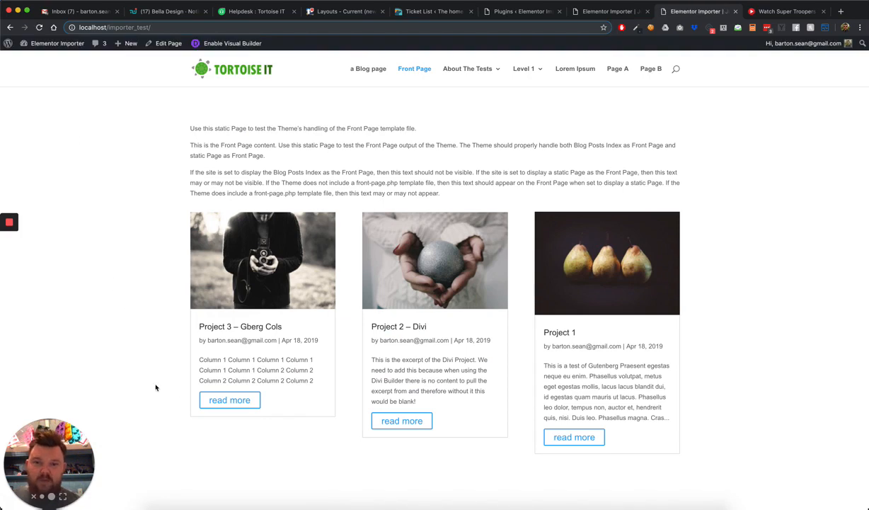
{"action": "scroll", "coordinate": [446, 382], "scroll_direction": "down", "scroll_amount": 3}
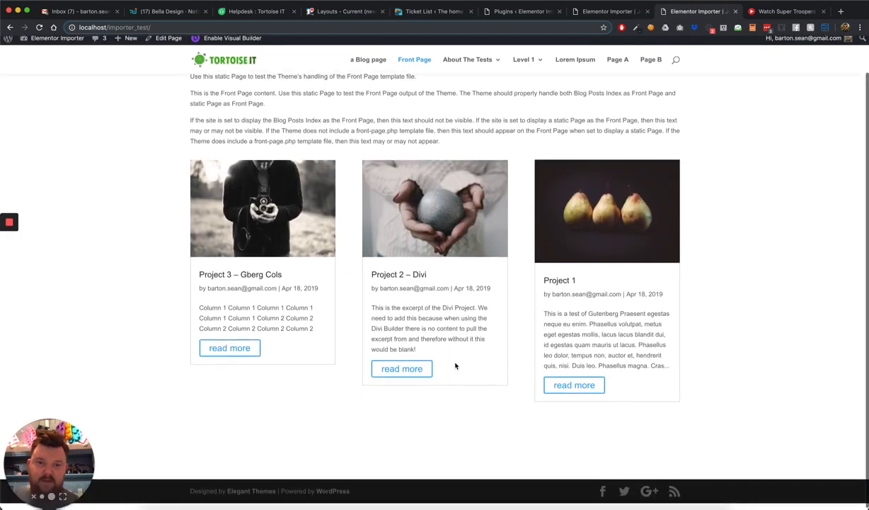
{"action": "scroll", "coordinate": [455, 365], "scroll_direction": "up", "scroll_amount": 3}
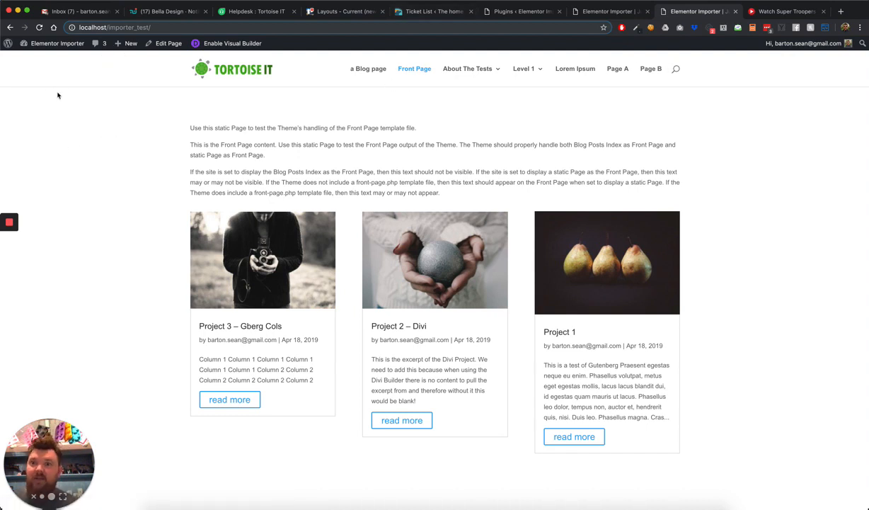
Create a new Divi Library item named Loop Item with the layout type Layout
{"action": "mouse_move", "coordinate": [50, 44]}
{"action": "left_click", "coordinate": [46, 59]}
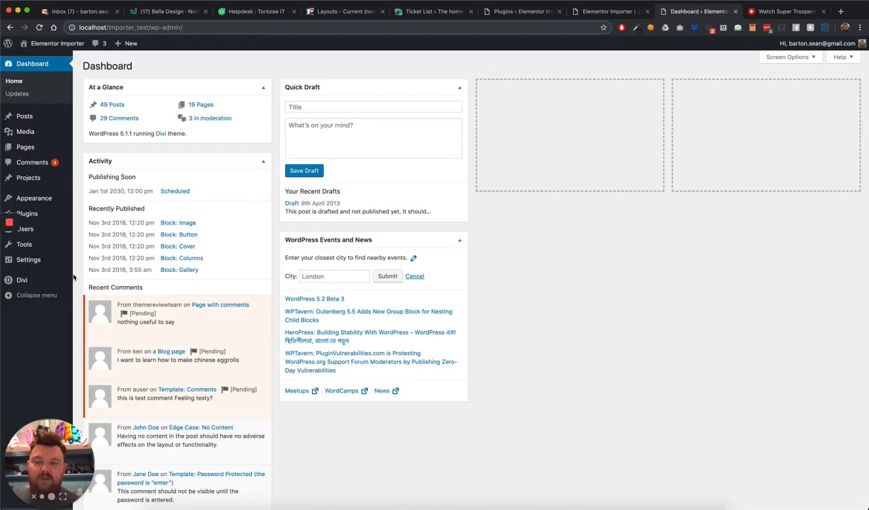
{"action": "mouse_move", "coordinate": [29, 287]}
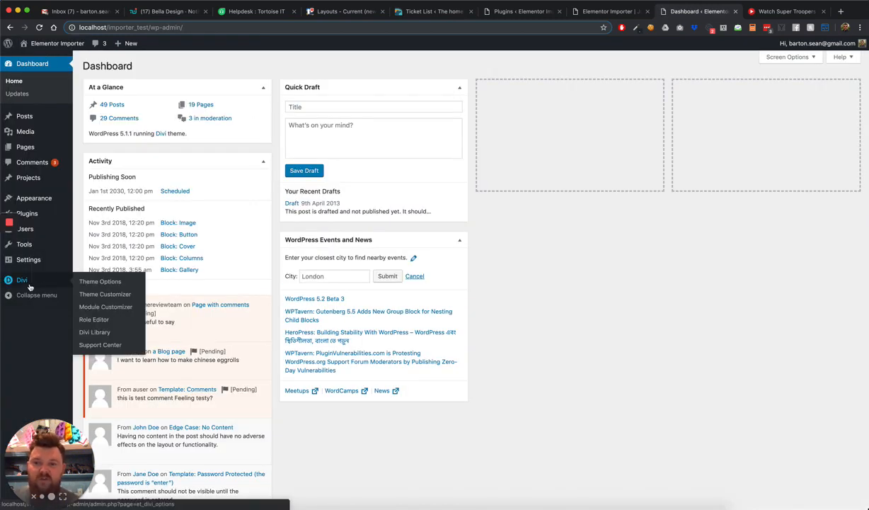
{"action": "left_click", "coordinate": [88, 333]}
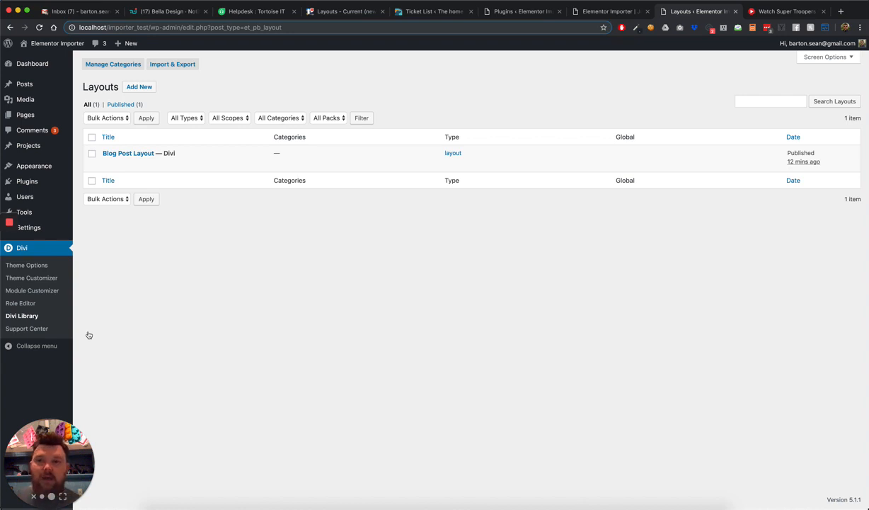
{"action": "left_click", "coordinate": [138, 87]}
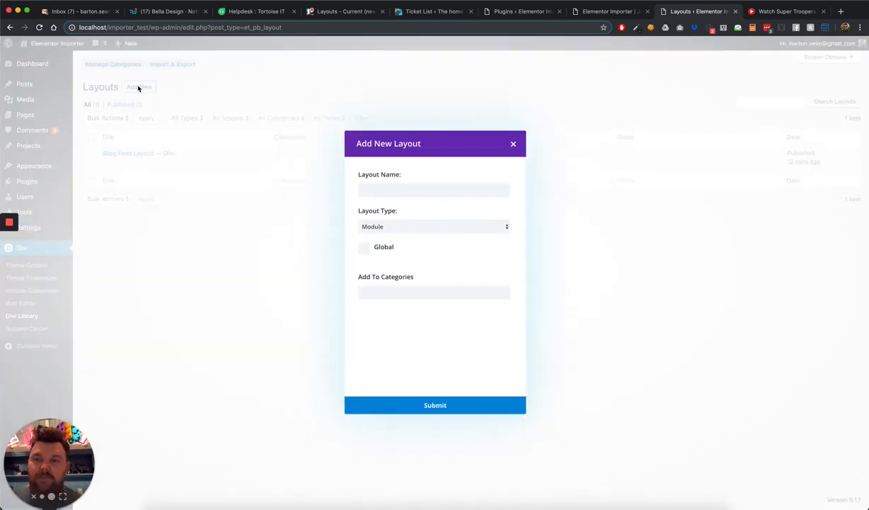
{"action": "left_click", "coordinate": [392, 192]}
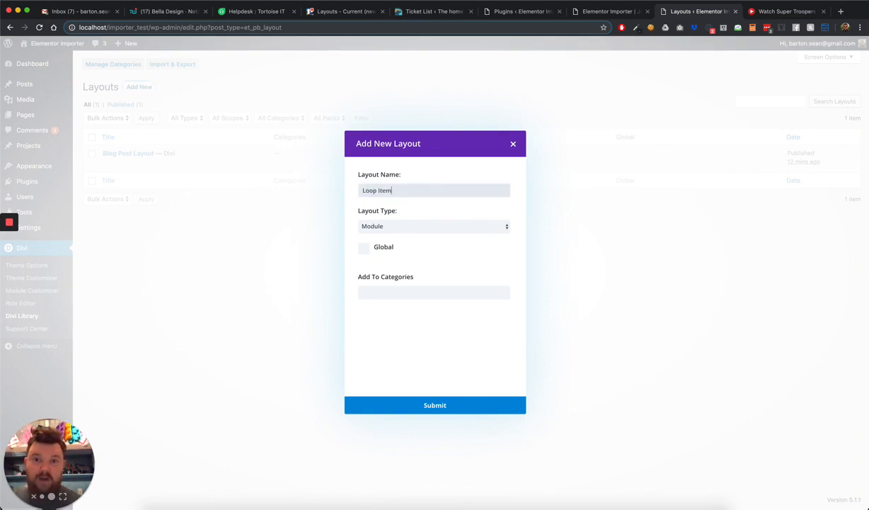
{"action": "left_click", "coordinate": [434, 226]}
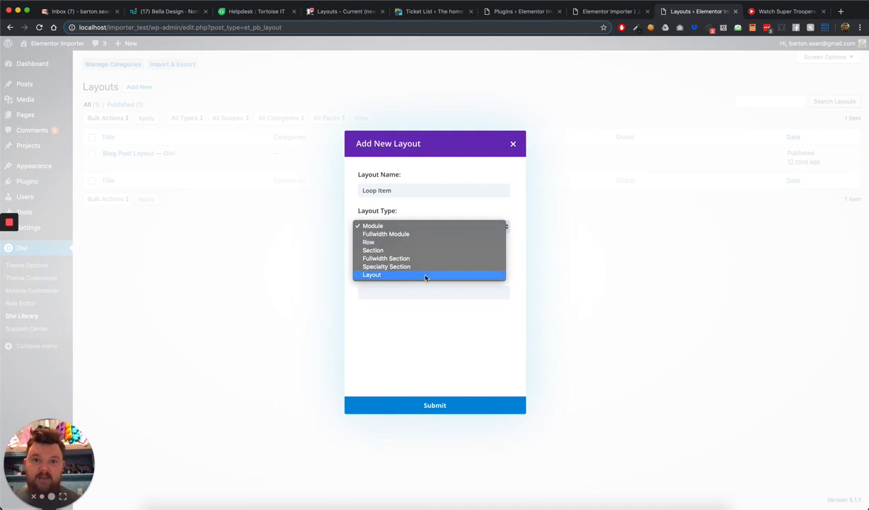
{"action": "left_click", "coordinate": [408, 264]}
{"action": "left_click", "coordinate": [429, 404]}
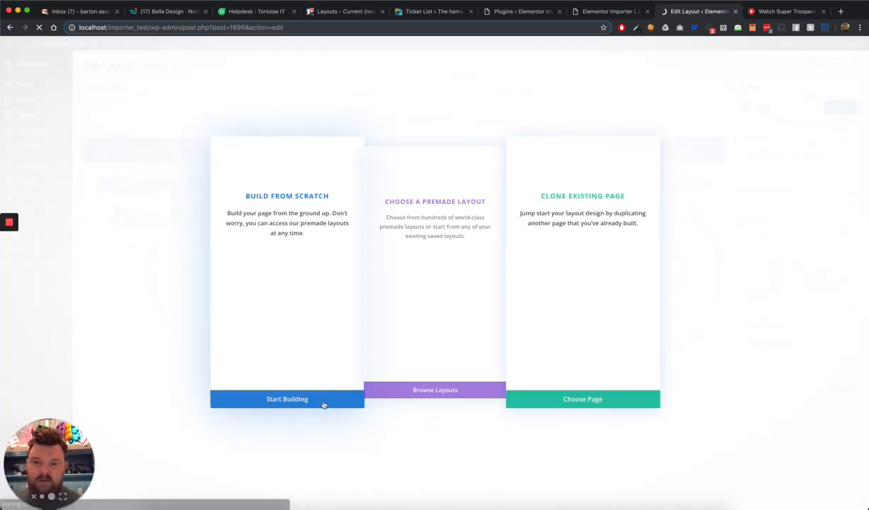
Start building the Loop Item layout from scratch and insert a row with two equal columns
{"action": "left_click", "coordinate": [323, 404]}
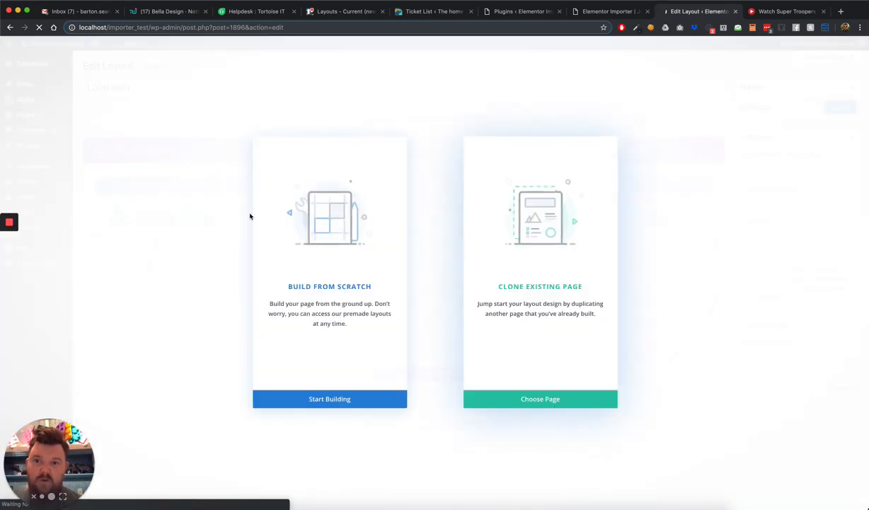
{"action": "left_click", "coordinate": [321, 400]}
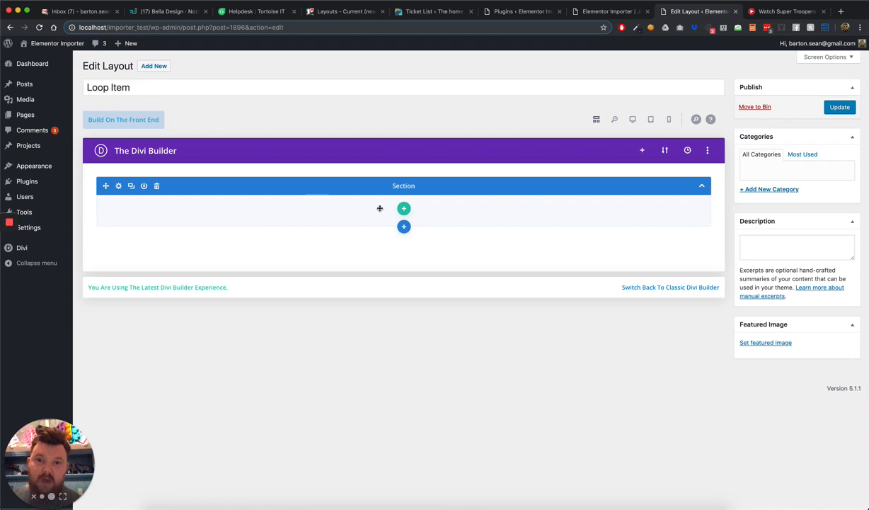
{"action": "left_click", "coordinate": [404, 208]}
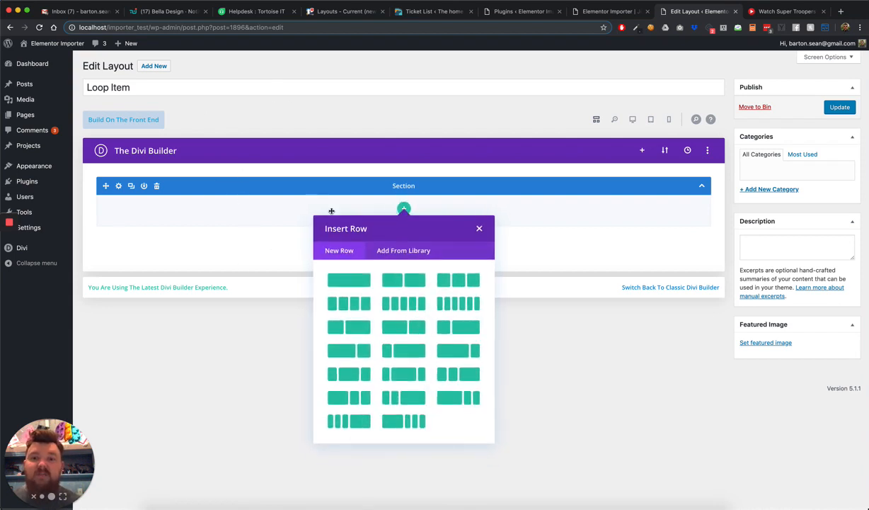
{"action": "left_click", "coordinate": [389, 280]}
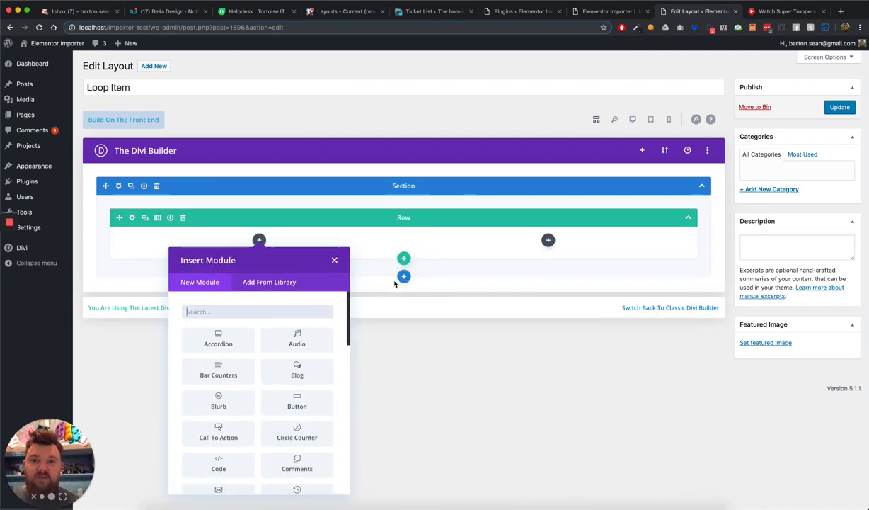
Insert a CPT Title module in the row's first column and a CPT Featured Image module in the second
{"action": "left_click", "coordinate": [226, 313]}
{"action": "type", "text": "cpt"}
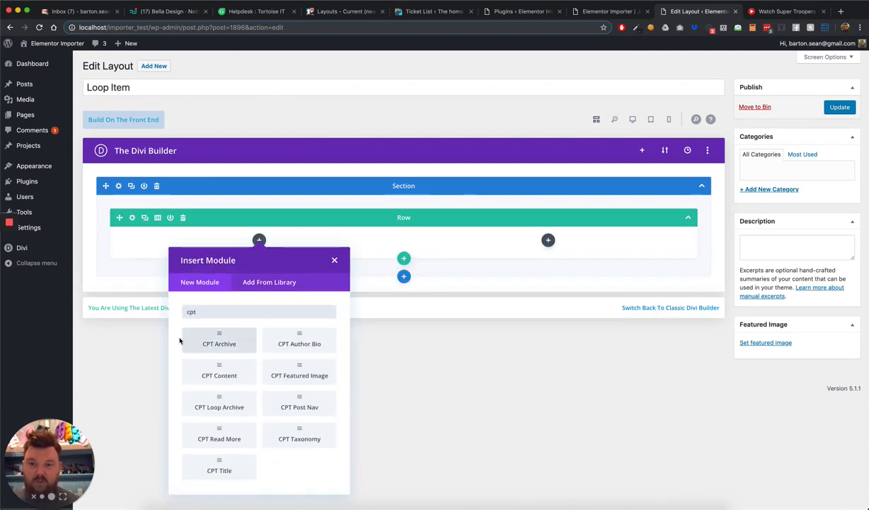
{"action": "left_click", "coordinate": [218, 470]}
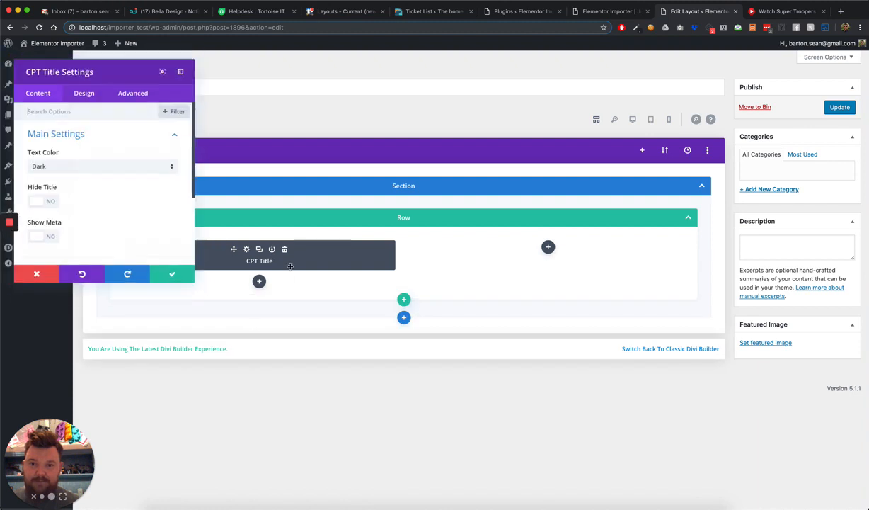
{"action": "left_click", "coordinate": [172, 271]}
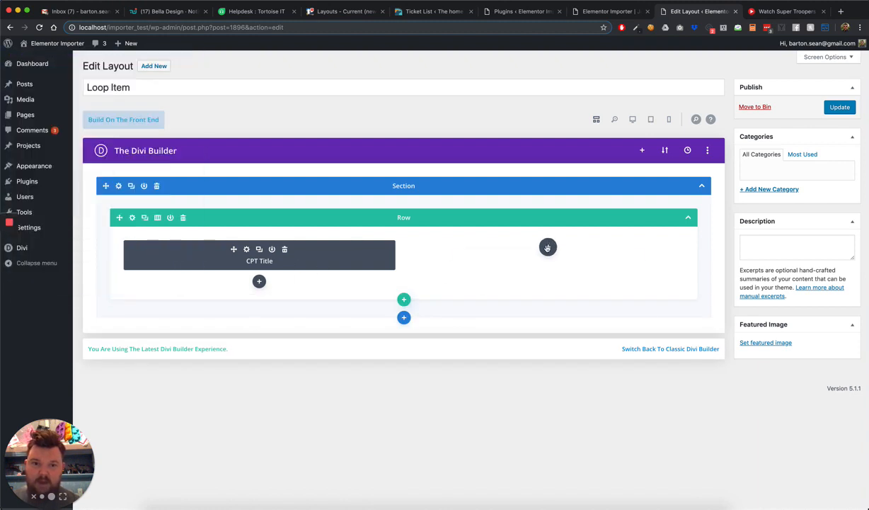
{"action": "left_click", "coordinate": [548, 246]}
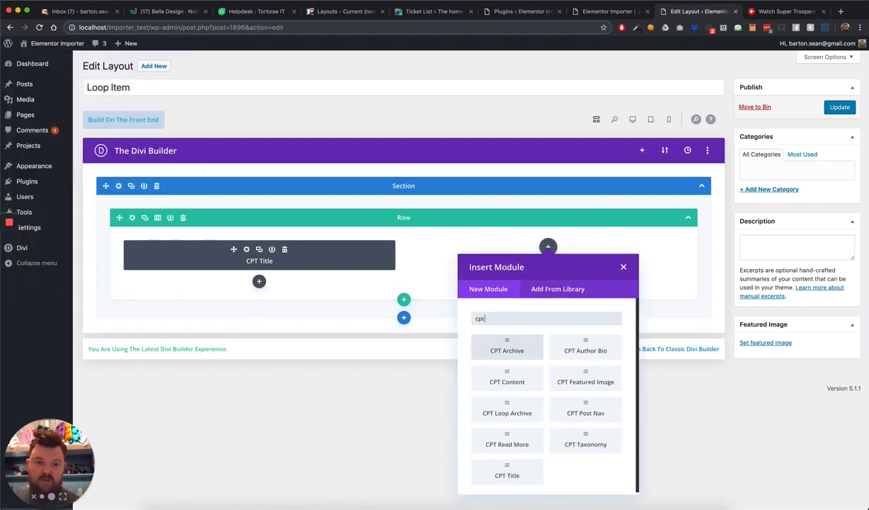
{"action": "left_click", "coordinate": [577, 382]}
{"action": "left_click", "coordinate": [171, 275]}
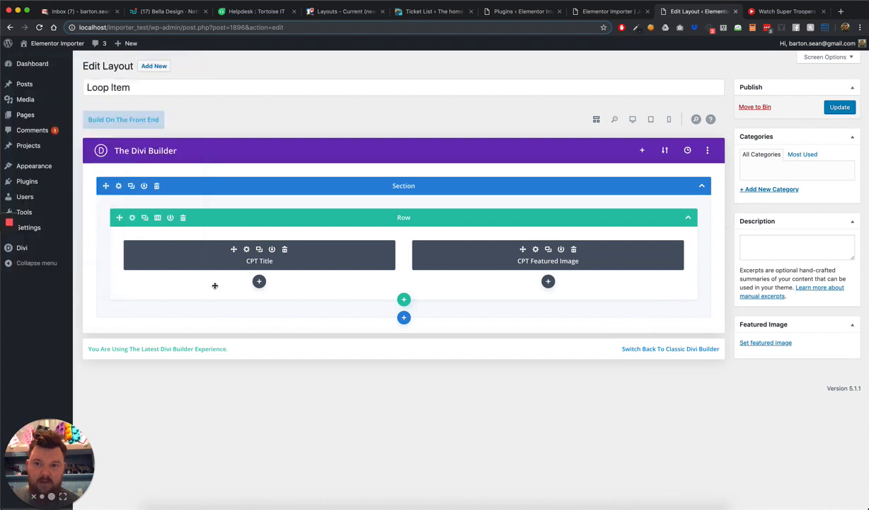
Add a CPT Read More module below the CPT Title module and update the Loop Item layout
{"action": "left_click", "coordinate": [259, 281]}
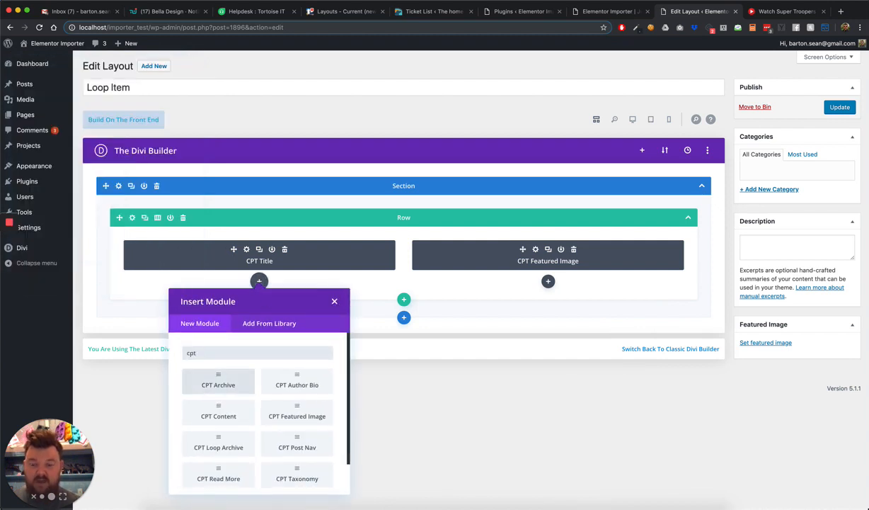
{"action": "scroll", "coordinate": [268, 354], "scroll_direction": "down", "scroll_amount": 2}
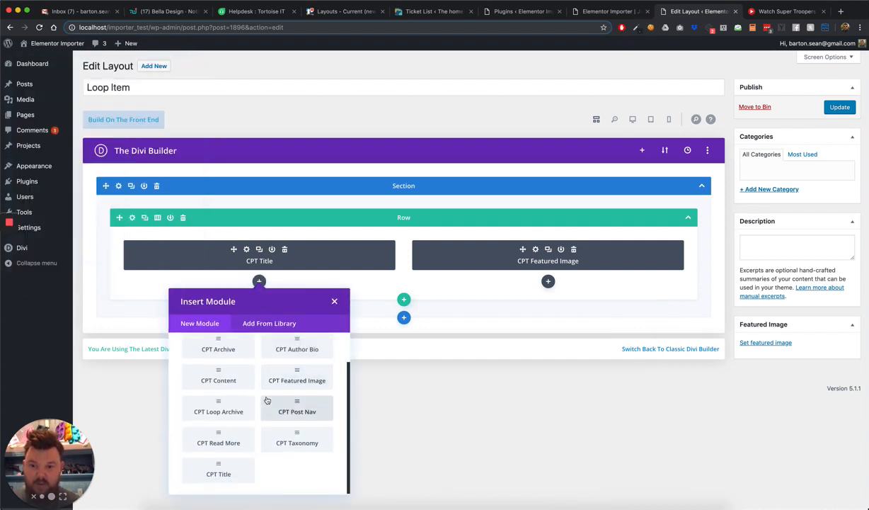
{"action": "left_click", "coordinate": [219, 441]}
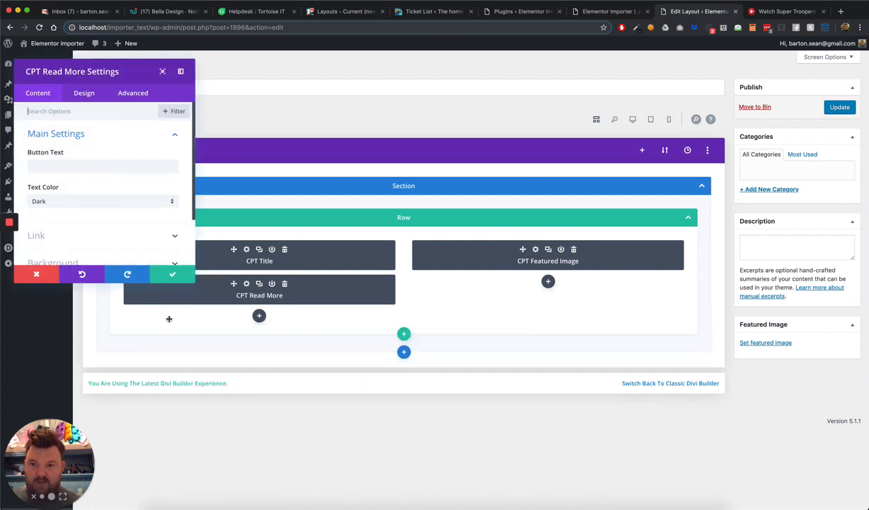
{"action": "left_click", "coordinate": [167, 272]}
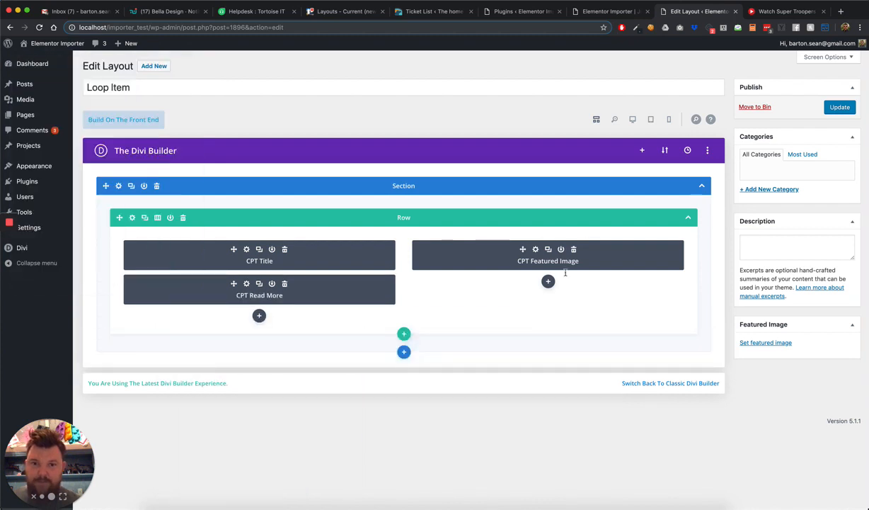
{"action": "left_click", "coordinate": [839, 107]}
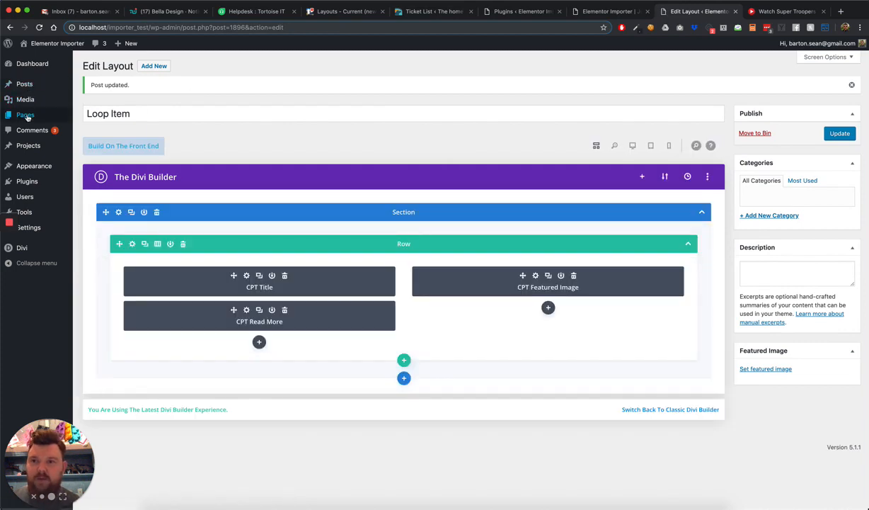
Return to the site's Front Page and open it for editing in the Visual Builder
{"action": "left_click", "coordinate": [40, 48]}
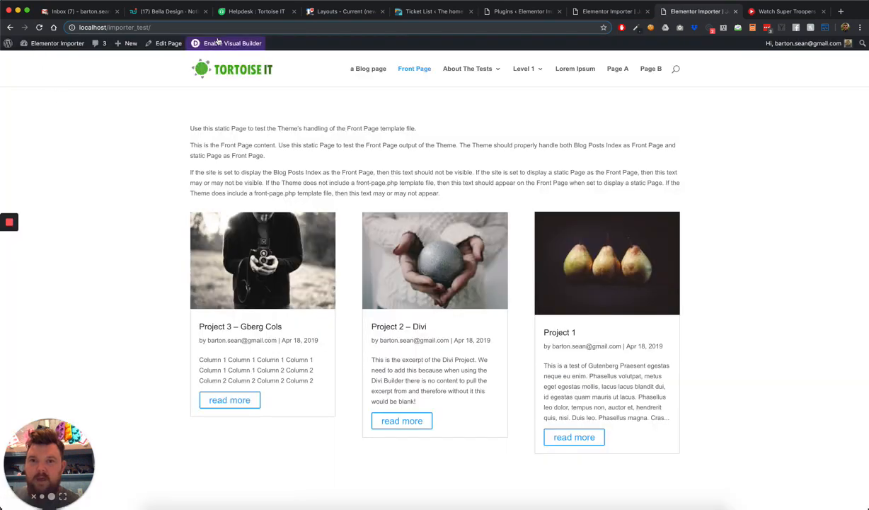
{"action": "left_click", "coordinate": [165, 43]}
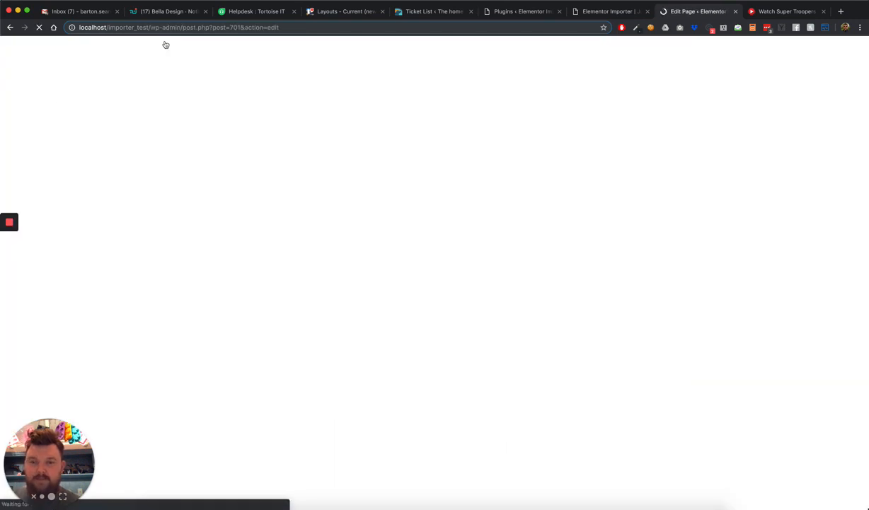
{"action": "left_click", "coordinate": [375, 246]}
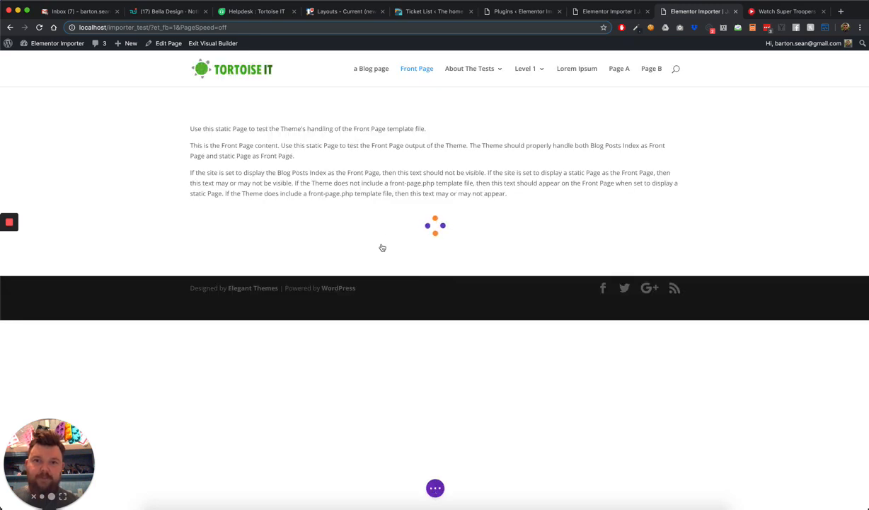
{"action": "mouse_move", "coordinate": [419, 280]}
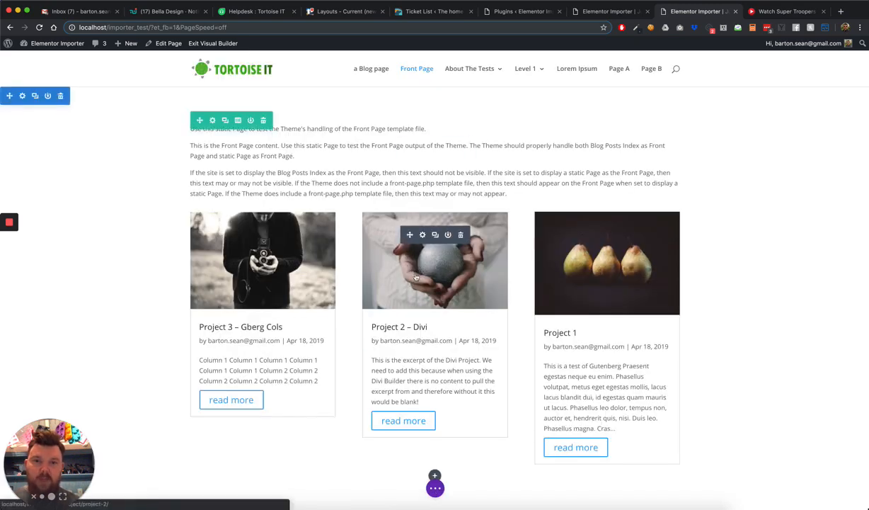
{"action": "left_click", "coordinate": [462, 235]}
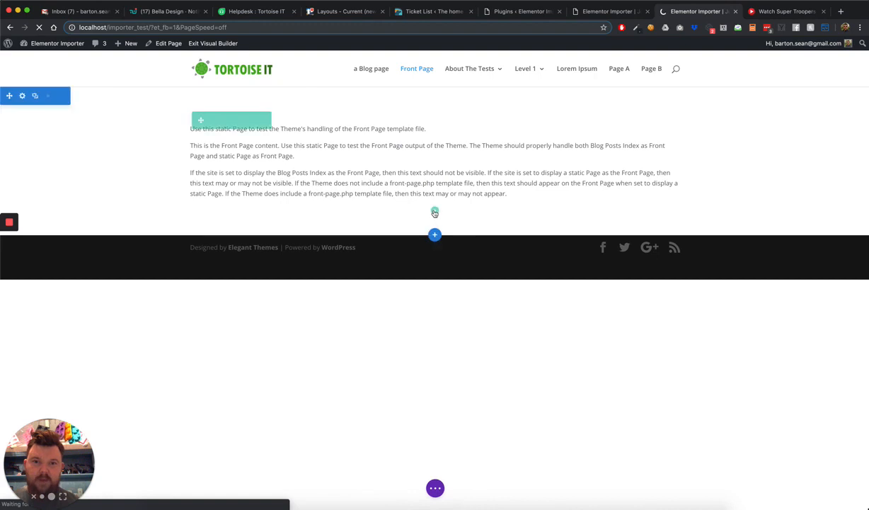
{"action": "key", "text": "super+r"}
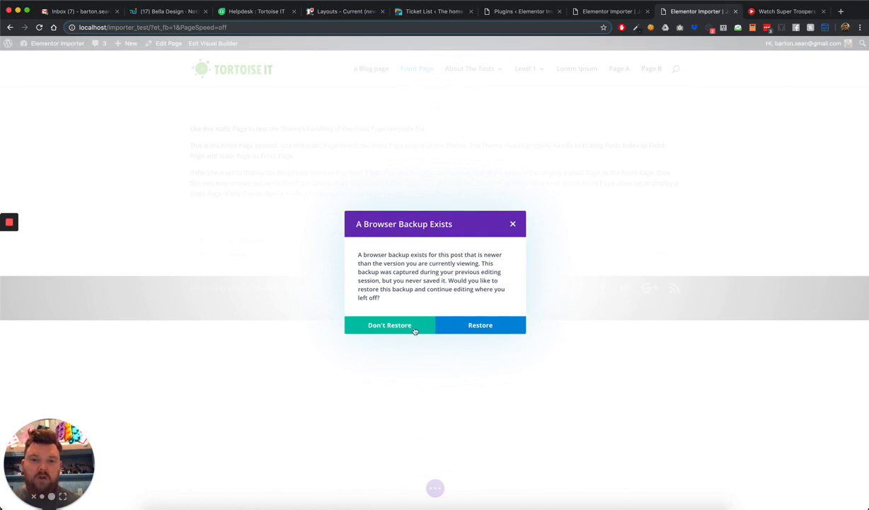
{"action": "left_click", "coordinate": [390, 325]}
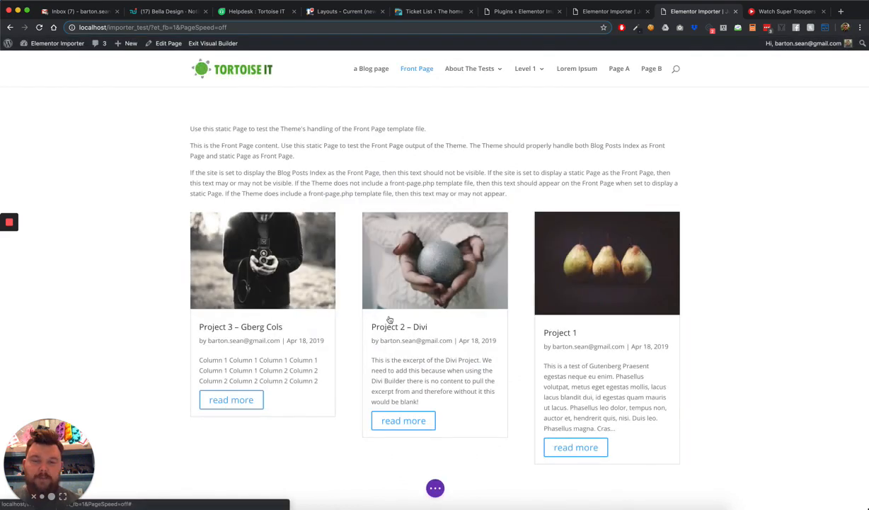
Delete the existing projects archive module from the Front Page and insert a CPT Loop Archive module below the text
{"action": "left_click", "coordinate": [460, 235]}
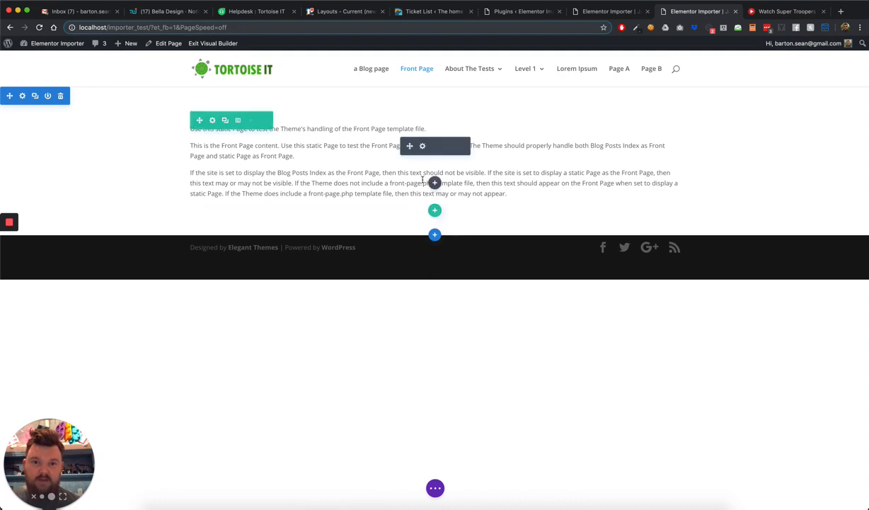
{"action": "left_click", "coordinate": [435, 183]}
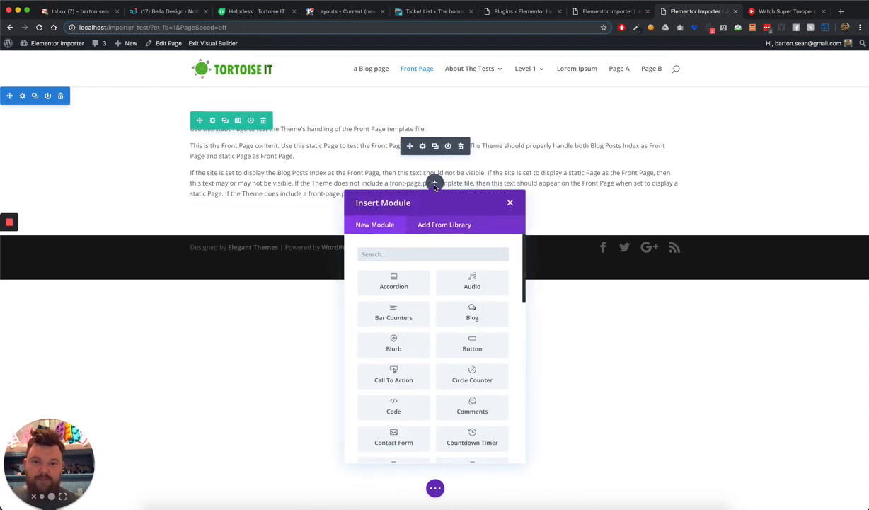
{"action": "type", "text": "cpt"}
{"action": "left_click", "coordinate": [394, 349]}
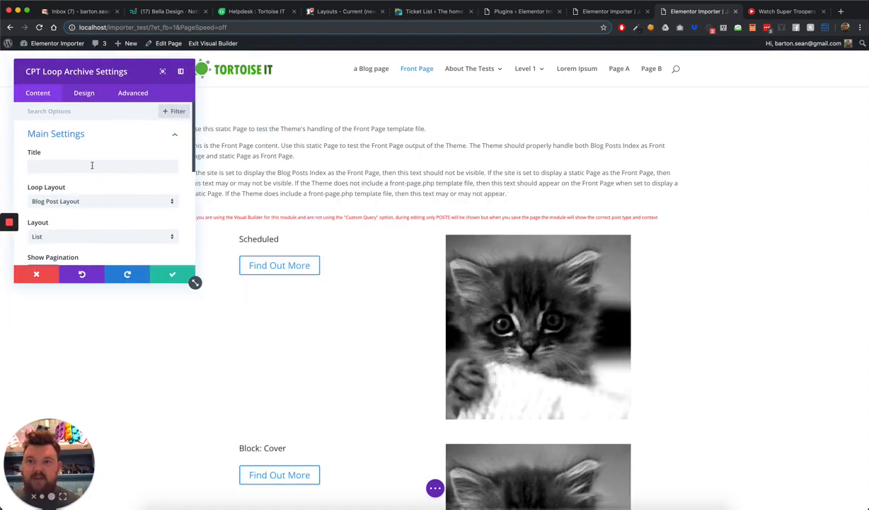
Title the CPT Loop Archive module "My Latest Blogs"
{"action": "left_click", "coordinate": [92, 165]}
{"action": "type", "text": "My"}
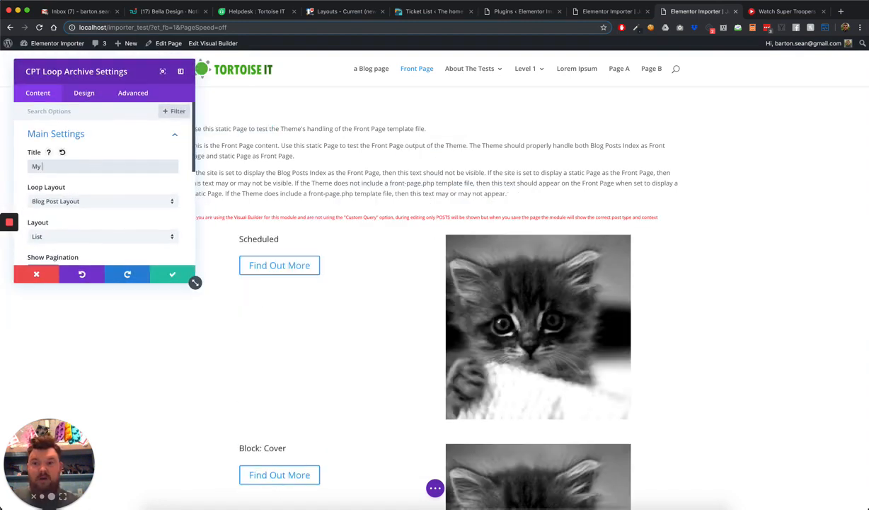
{"action": "type", "text": " Latest Block"}
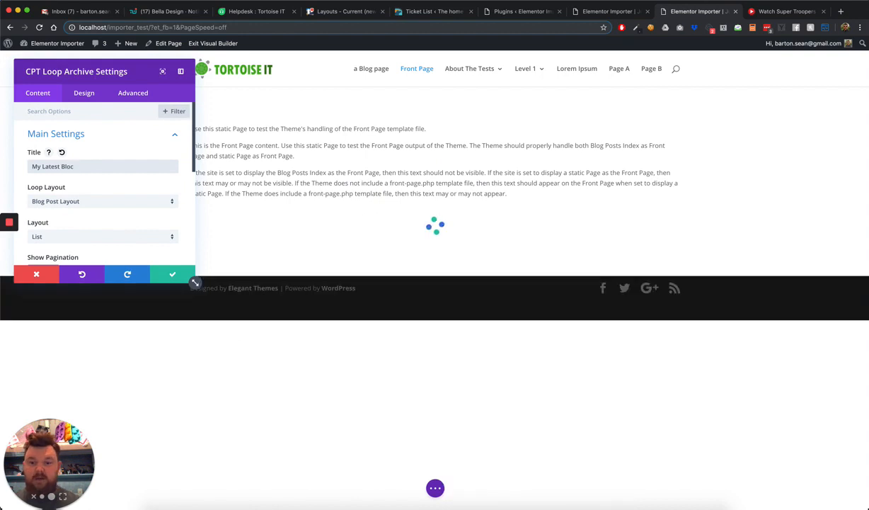
{"action": "key", "text": "BackSpace"}
{"action": "key", "text": "BackSpace"}
{"action": "type", "text": "g"}
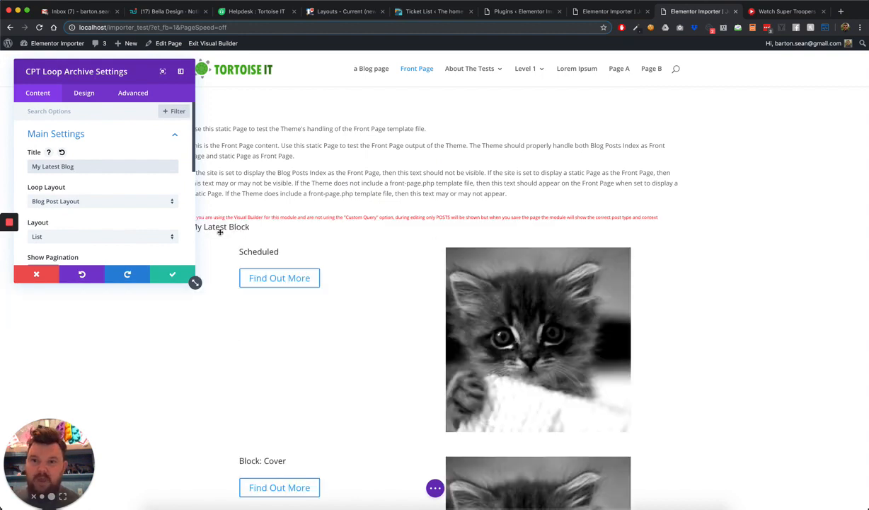
{"action": "type", "text": "s"}
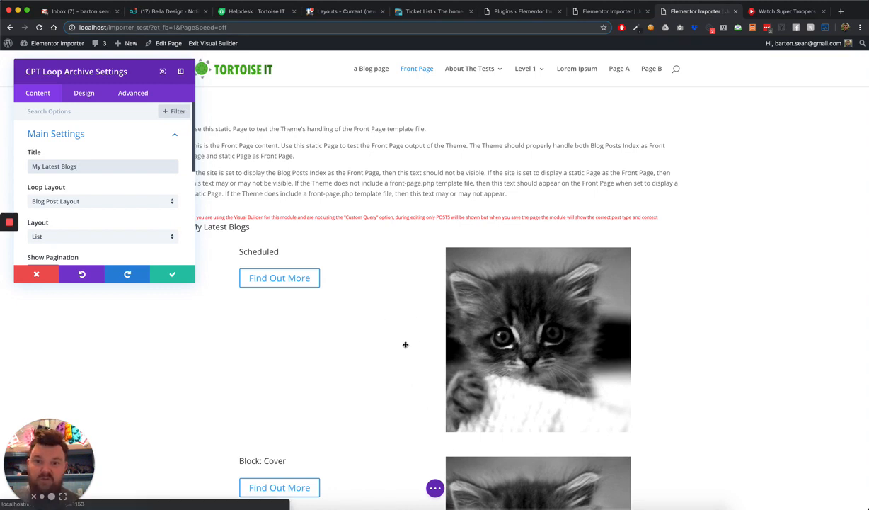
Dock the module settings beside the page and set the Loop Layout to Loop Item
{"action": "scroll", "coordinate": [406, 346], "scroll_direction": "down", "scroll_amount": 3}
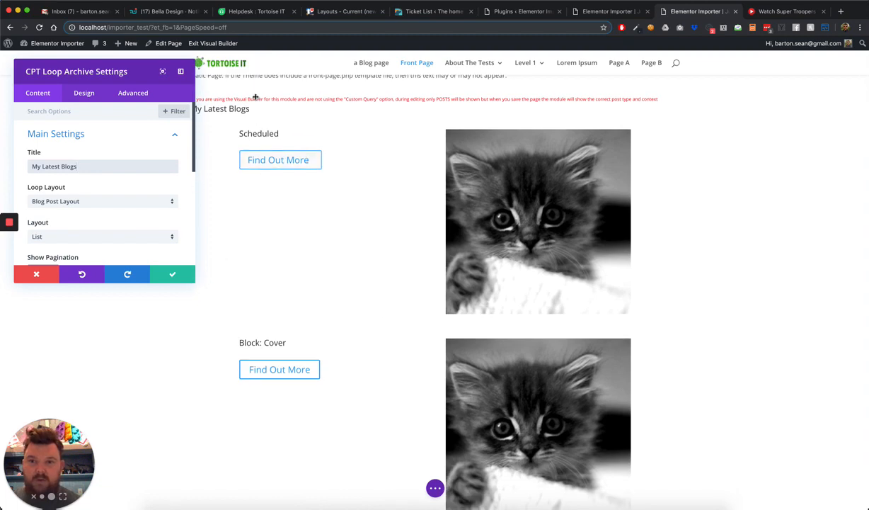
{"action": "left_click", "coordinate": [181, 70]}
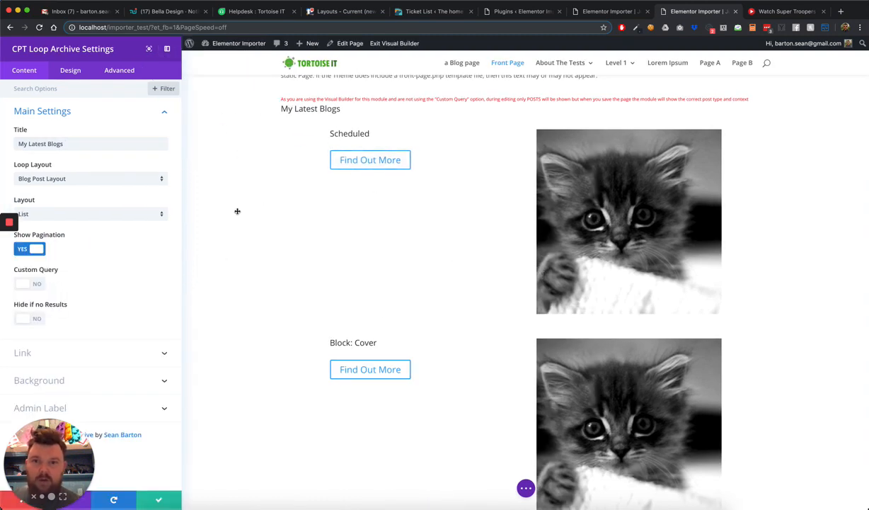
{"action": "left_click", "coordinate": [23, 181]}
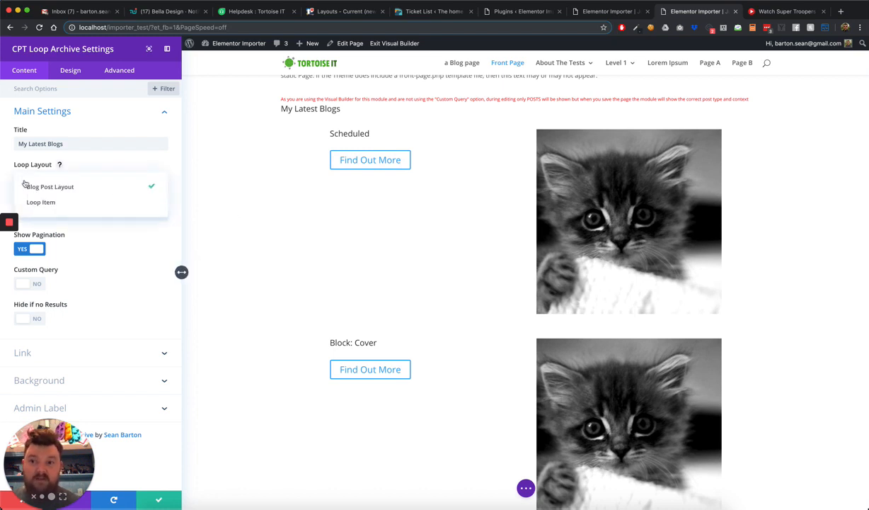
{"action": "left_click", "coordinate": [32, 187]}
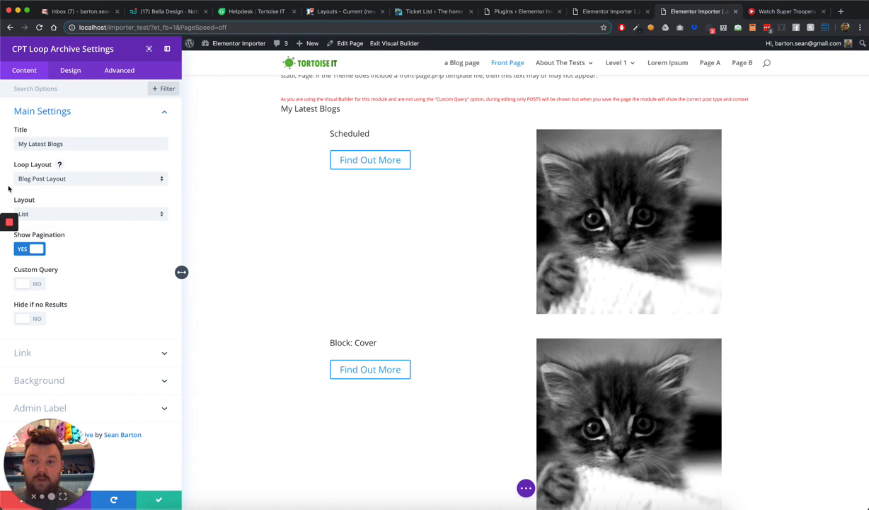
{"action": "left_click", "coordinate": [34, 185]}
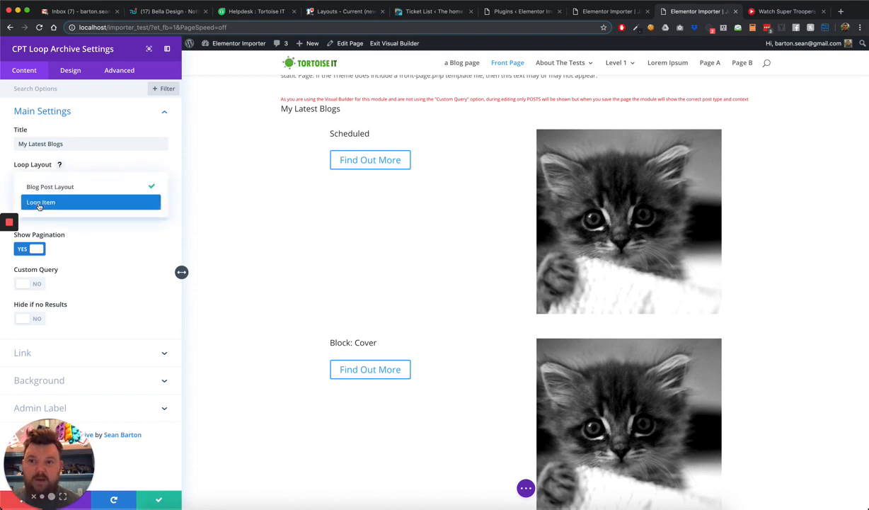
{"action": "left_click", "coordinate": [39, 202]}
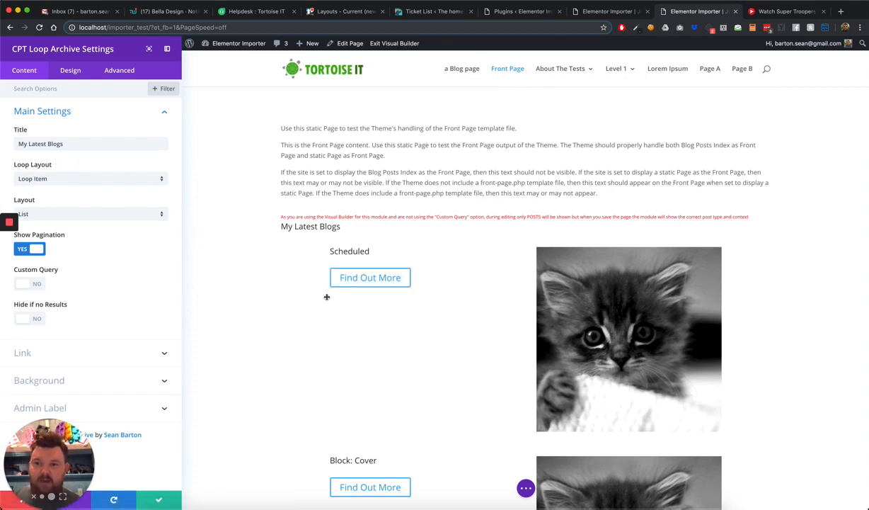
Enable Custom Query for the loop archive and set its Post Type to Projects
{"action": "scroll", "coordinate": [429, 296], "scroll_direction": "down", "scroll_amount": 10}
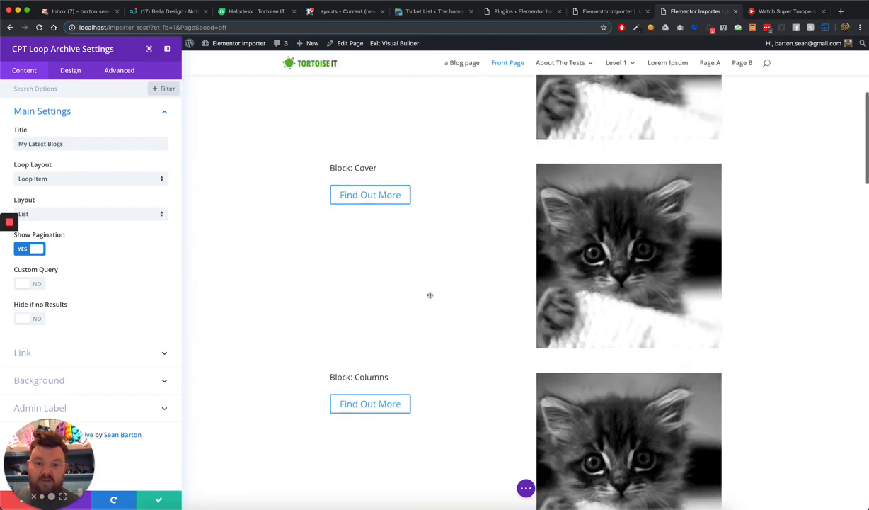
{"action": "scroll", "coordinate": [430, 298], "scroll_direction": "down", "scroll_amount": 6}
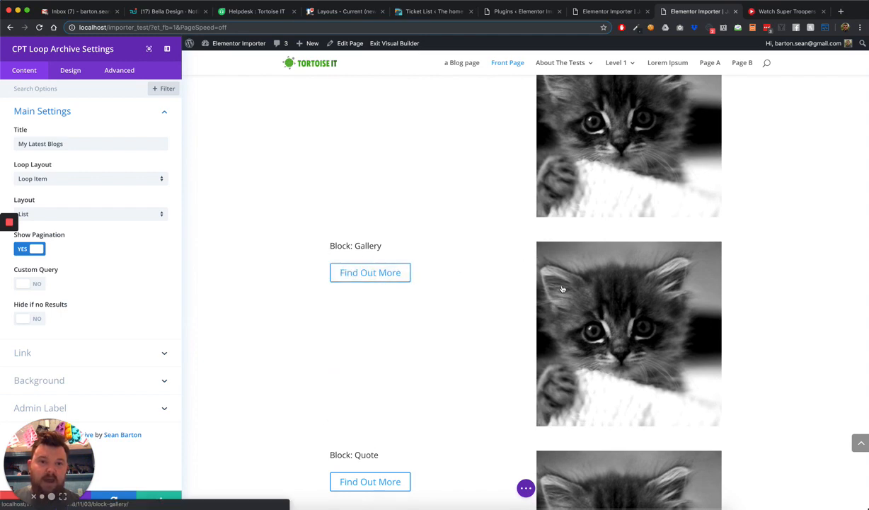
{"action": "scroll", "coordinate": [453, 250], "scroll_direction": "up", "scroll_amount": 10}
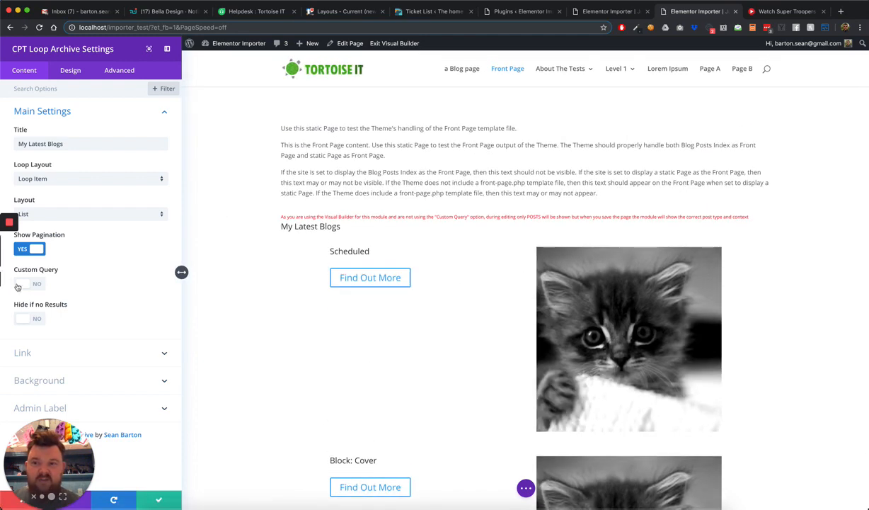
{"action": "left_click", "coordinate": [22, 283]}
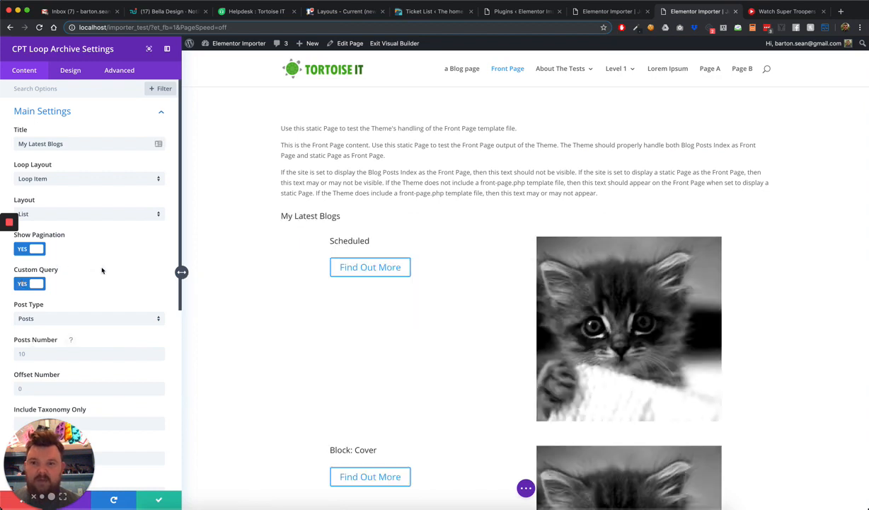
{"action": "scroll", "coordinate": [92, 255], "scroll_direction": "down", "scroll_amount": 3}
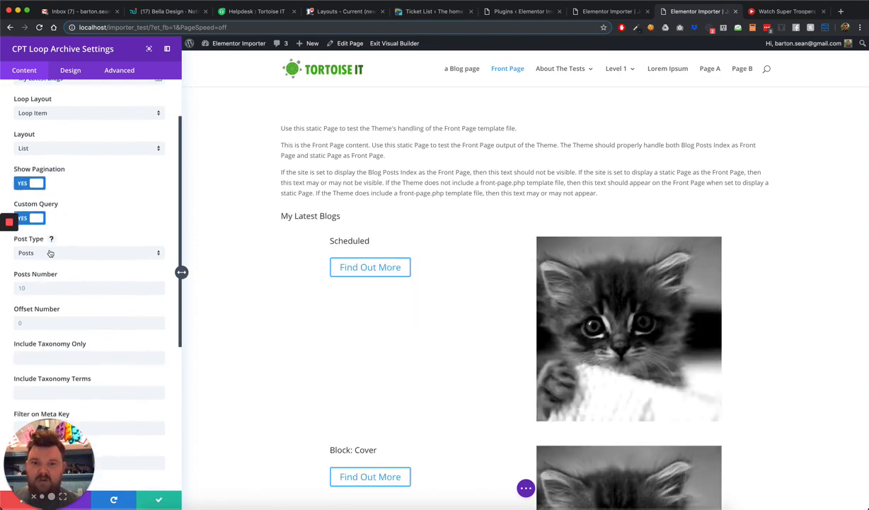
{"action": "left_click", "coordinate": [51, 252]}
{"action": "left_click", "coordinate": [37, 307]}
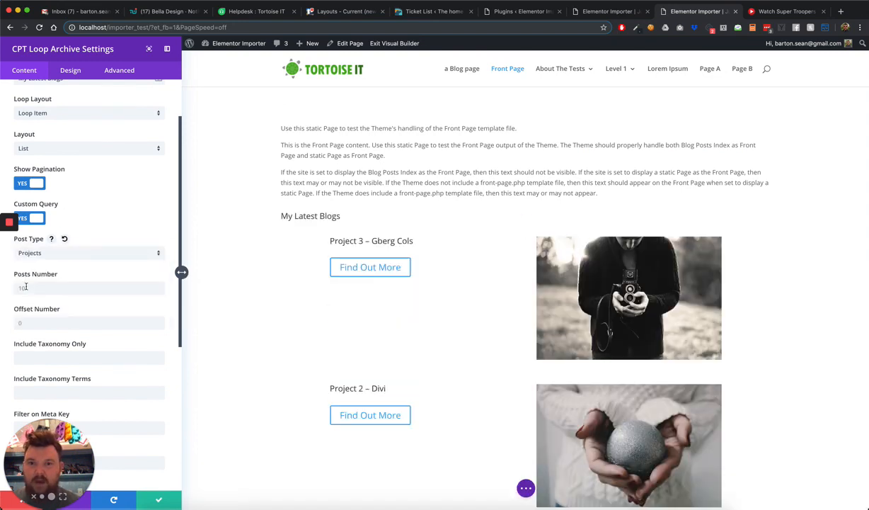
Set the loop archive's Posts Number to 3 and save the module settings
{"action": "left_click", "coordinate": [30, 286]}
{"action": "mouse_move", "coordinate": [2, 291]}
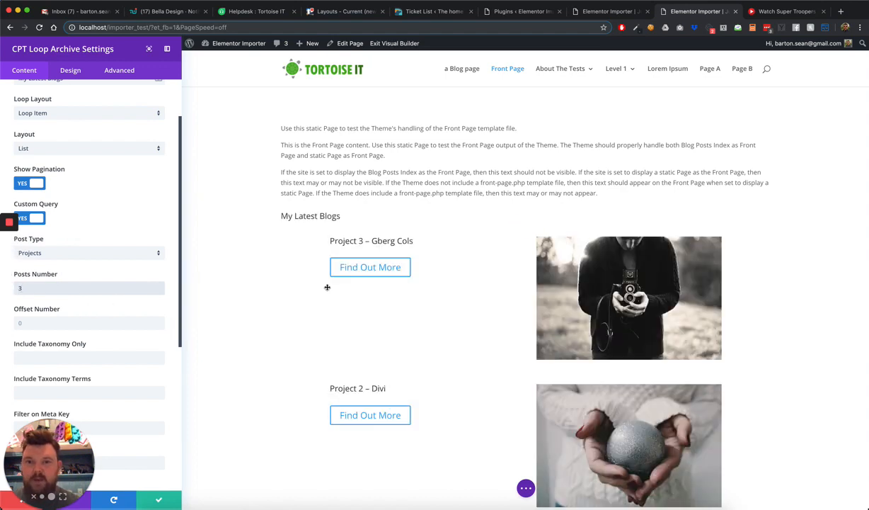
{"action": "scroll", "coordinate": [326, 287], "scroll_direction": "down", "scroll_amount": 5}
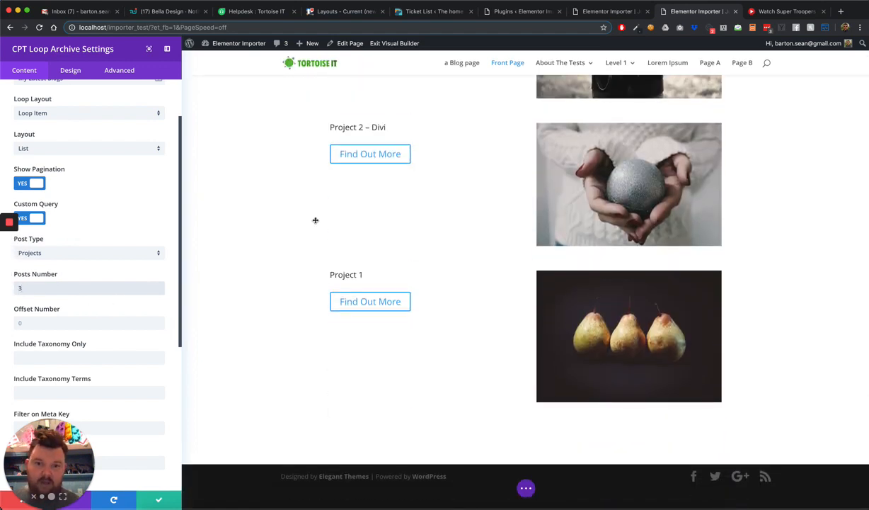
{"action": "scroll", "coordinate": [330, 281], "scroll_direction": "up", "scroll_amount": 5}
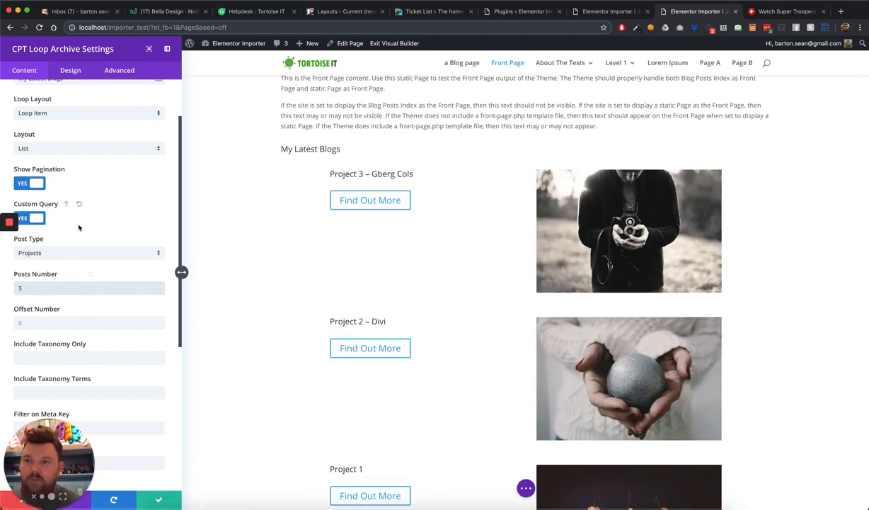
{"action": "scroll", "coordinate": [92, 195], "scroll_direction": "up", "scroll_amount": 3}
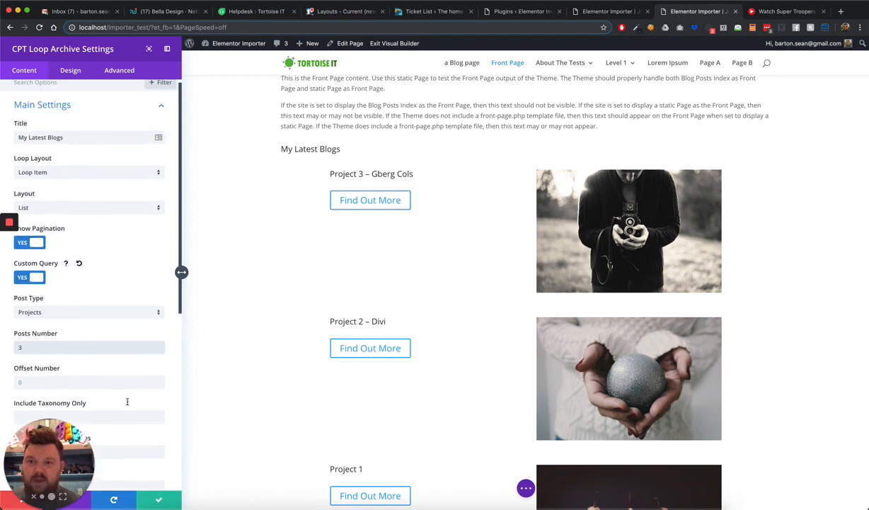
{"action": "left_click", "coordinate": [152, 499]}
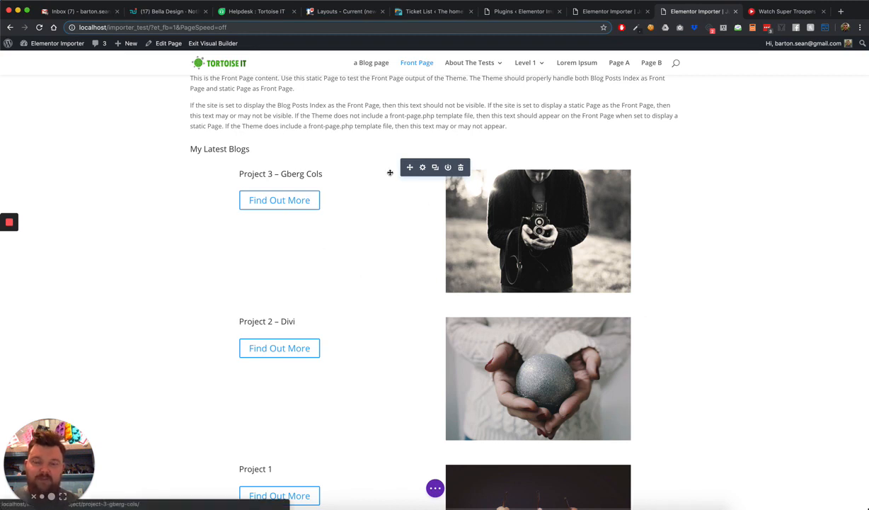
Reopen the CPT Loop Archive settings and change the Layout to Grid with two grid columns
{"action": "scroll", "coordinate": [481, 349], "scroll_direction": "down", "scroll_amount": 1}
{"action": "scroll", "coordinate": [480, 348], "scroll_direction": "down", "scroll_amount": 2}
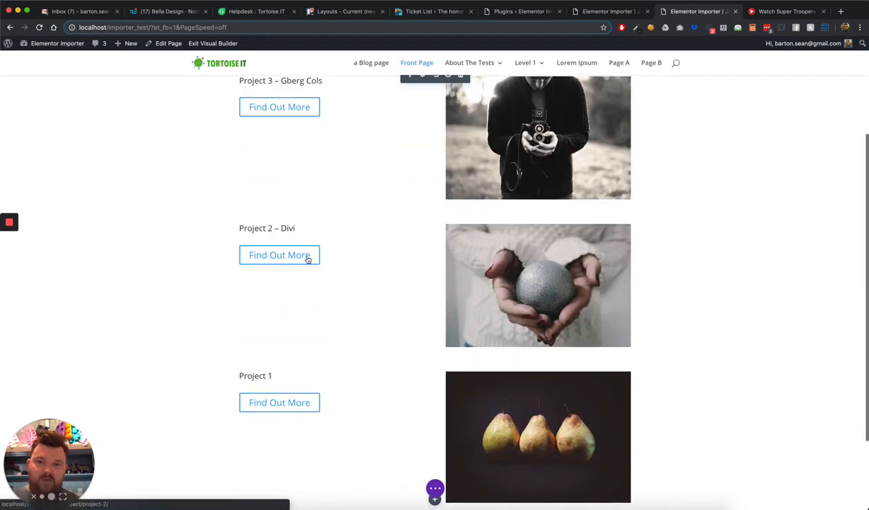
{"action": "scroll", "coordinate": [434, 419], "scroll_direction": "down", "scroll_amount": 3}
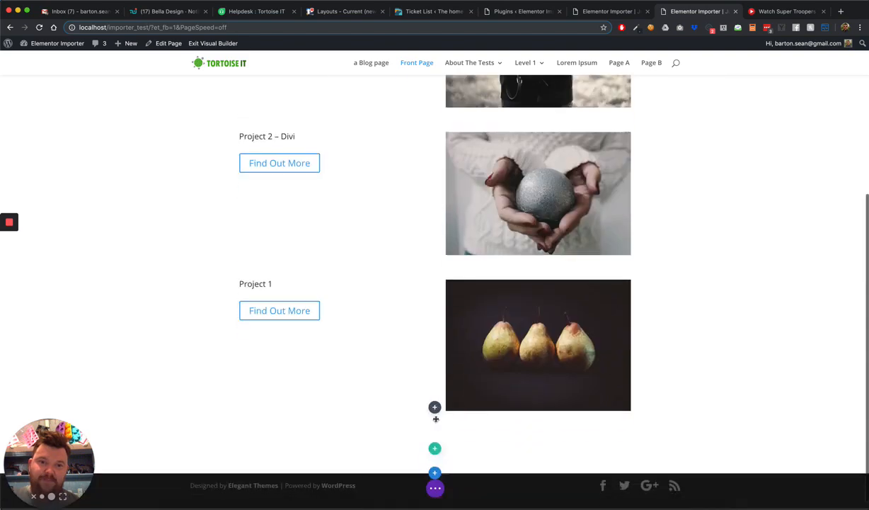
{"action": "scroll", "coordinate": [434, 419], "scroll_direction": "up", "scroll_amount": 5}
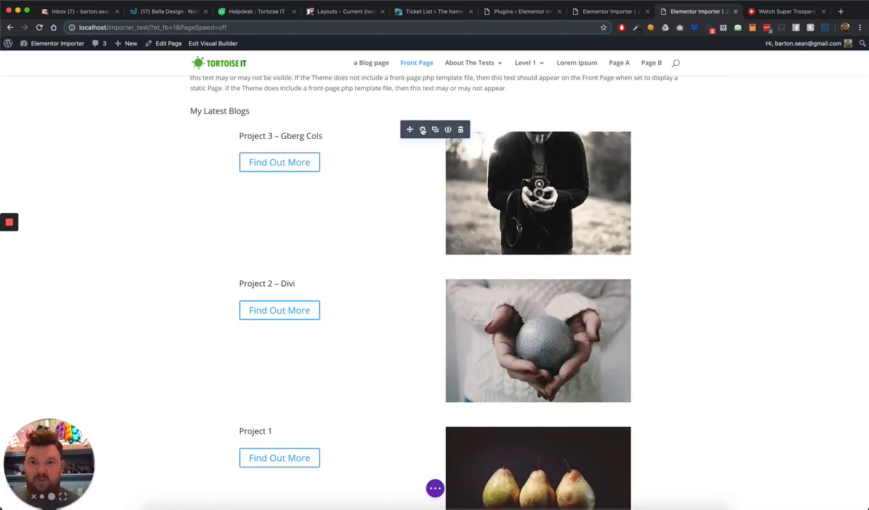
{"action": "left_click", "coordinate": [422, 129]}
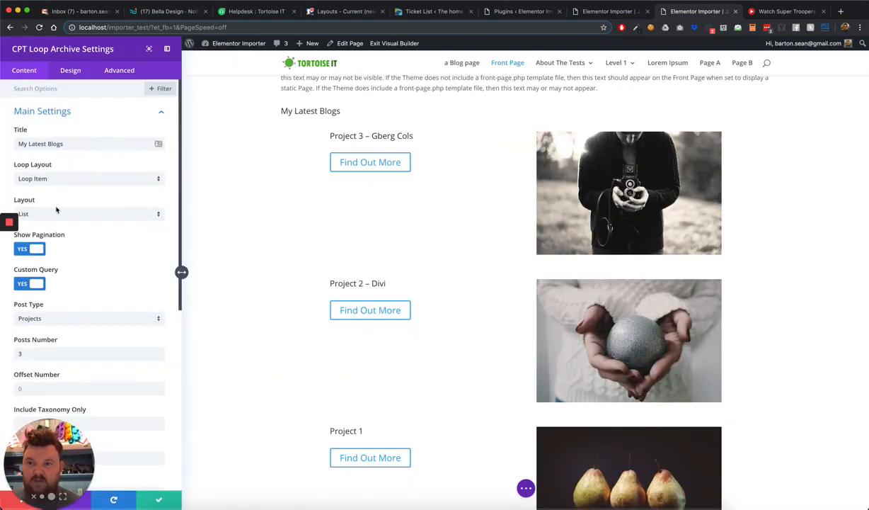
{"action": "left_click", "coordinate": [63, 215]}
{"action": "left_click", "coordinate": [61, 234]}
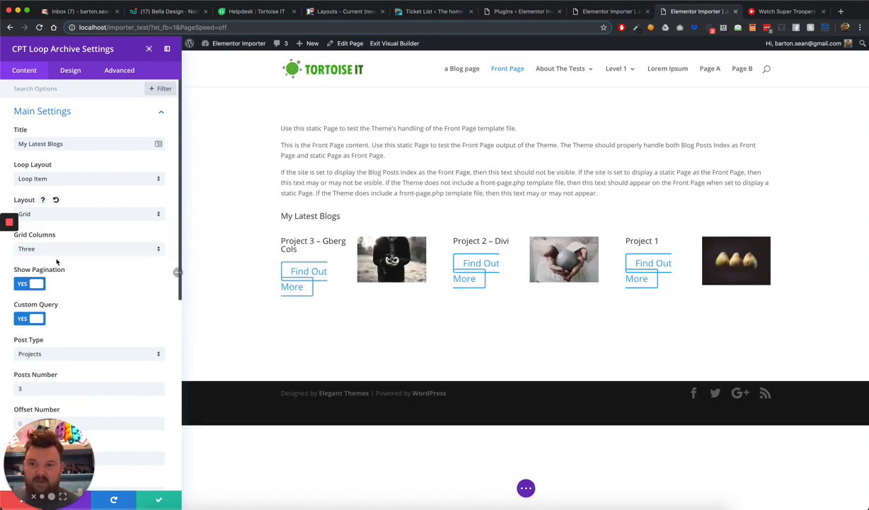
{"action": "left_click", "coordinate": [39, 249]}
{"action": "left_click", "coordinate": [40, 254]}
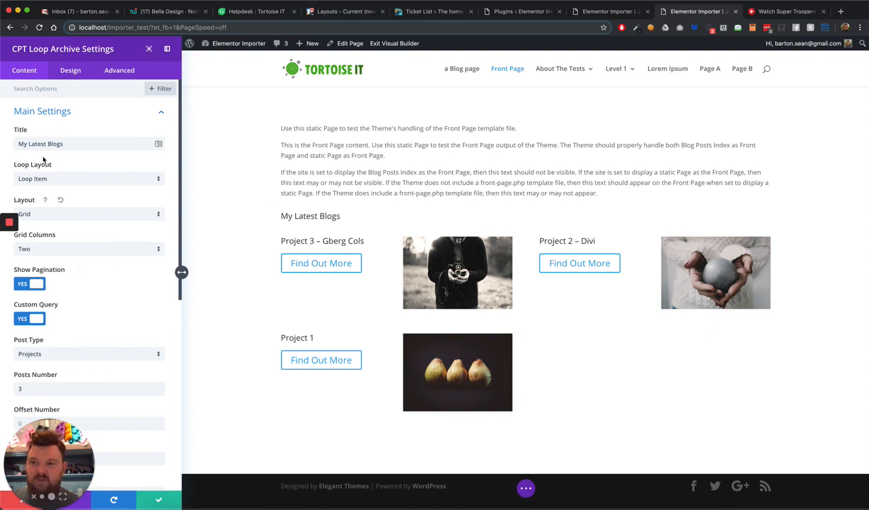
Set the loop archive's Post Type to Posts and its Posts Number to 4
{"action": "left_click", "coordinate": [32, 357]}
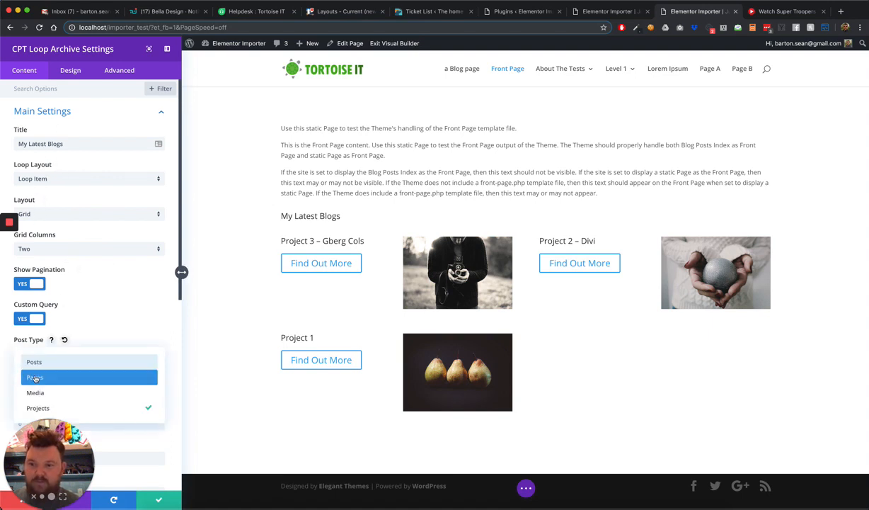
{"action": "left_click", "coordinate": [71, 360]}
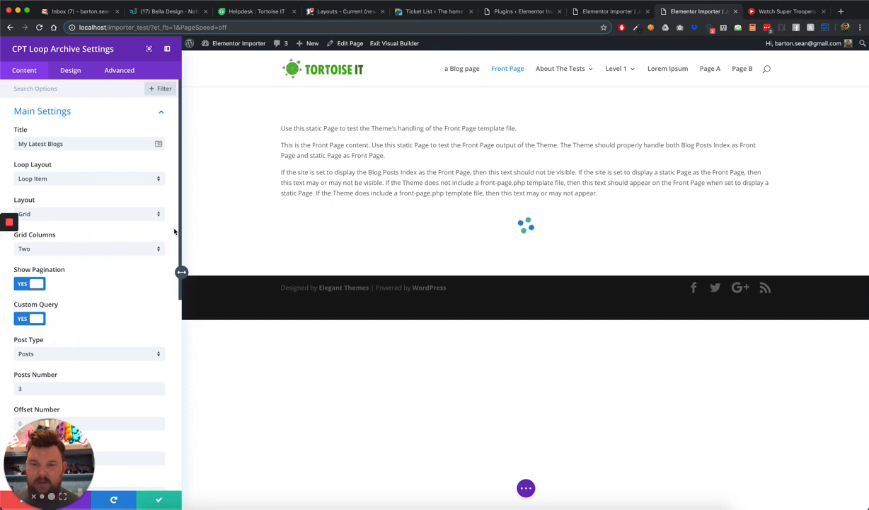
{"action": "scroll", "coordinate": [174, 206], "scroll_direction": "down", "scroll_amount": 2}
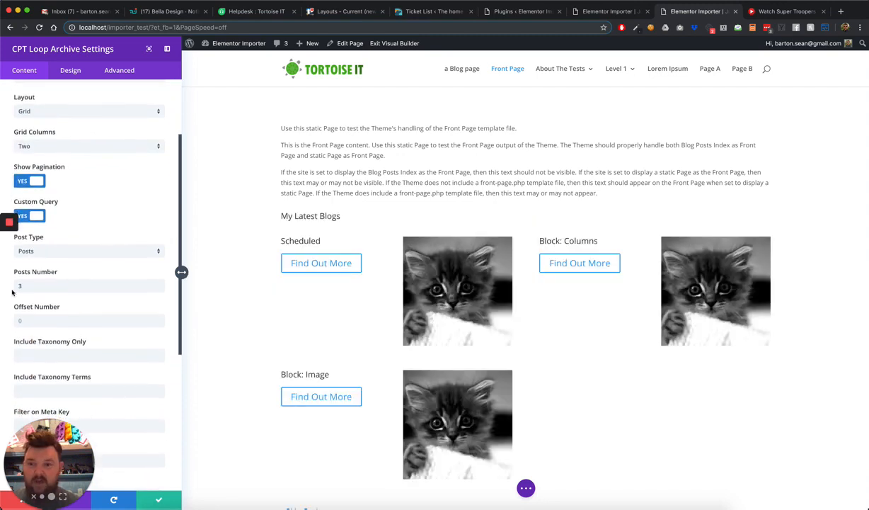
{"action": "left_click_drag", "start_coordinate": [38, 287], "coordinate": [3, 288]}
{"action": "type", "text": "4"}
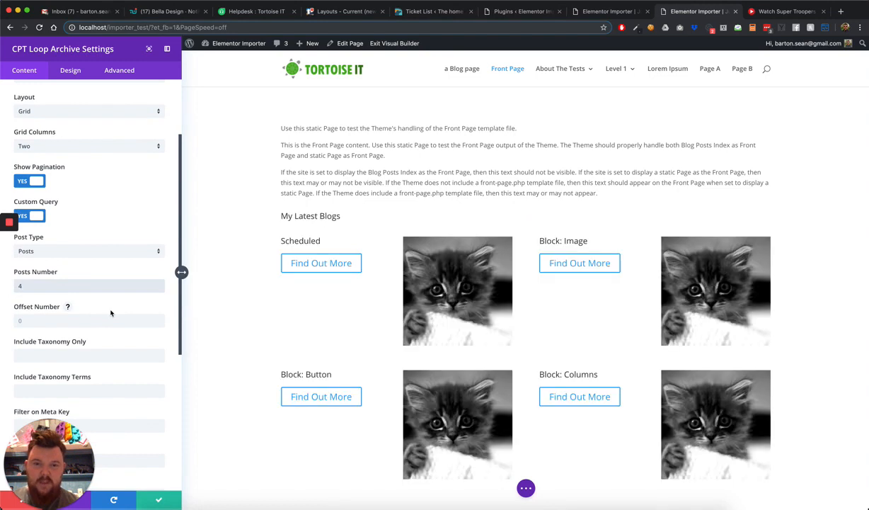
Save the module settings and the Front Page, and check the grid of posts on the live page
{"action": "scroll", "coordinate": [317, 233], "scroll_direction": "down", "scroll_amount": 2}
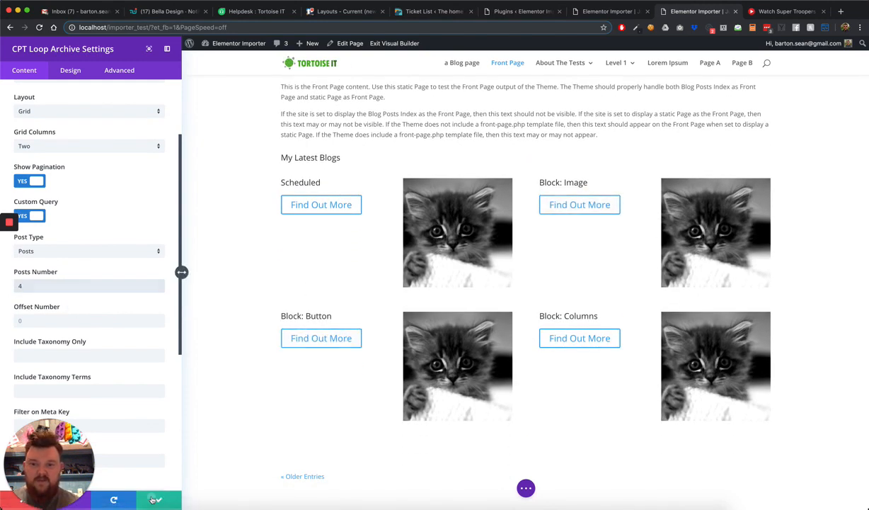
{"action": "left_click", "coordinate": [155, 500]}
{"action": "left_click", "coordinate": [436, 487]}
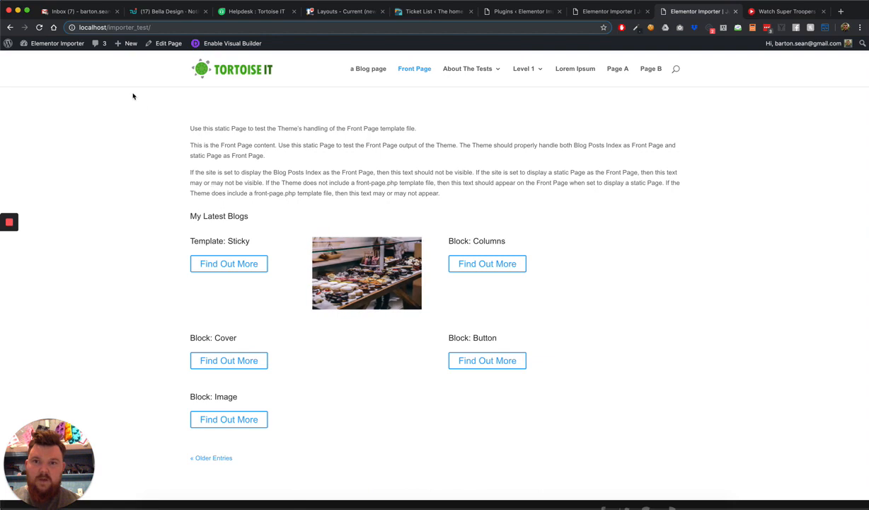
{"action": "scroll", "coordinate": [263, 344], "scroll_direction": "down", "scroll_amount": 1}
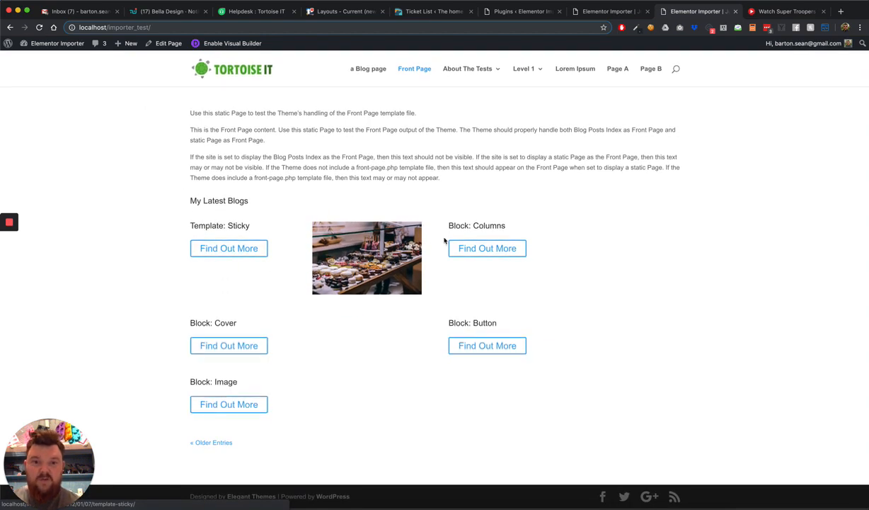
{"action": "scroll", "coordinate": [290, 237], "scroll_direction": "down", "scroll_amount": 1}
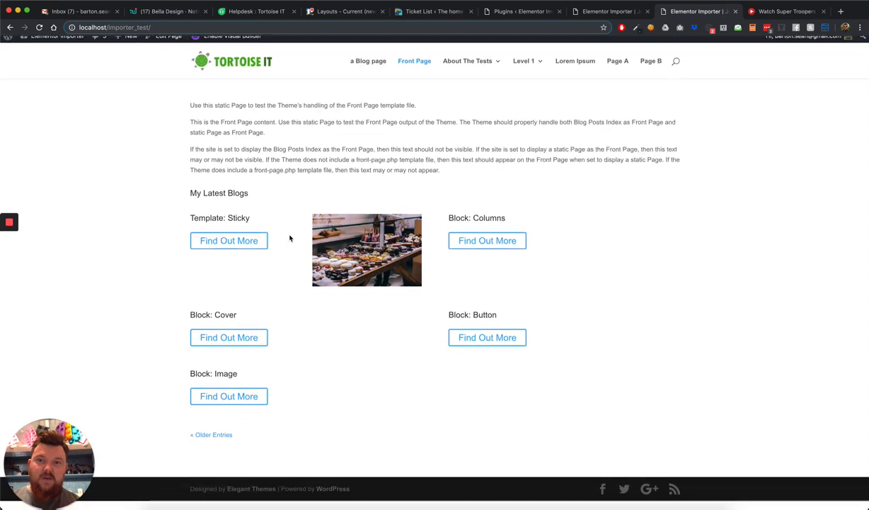
{"action": "scroll", "coordinate": [290, 238], "scroll_direction": "up", "scroll_amount": 1}
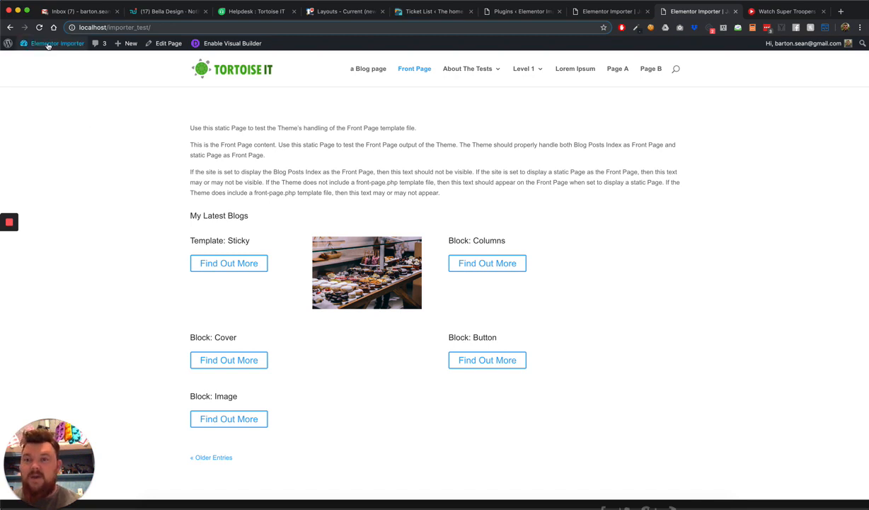
Go to the Projects section of the CPT Layout Injector settings and view the project archive
{"action": "mouse_move", "coordinate": [43, 63]}
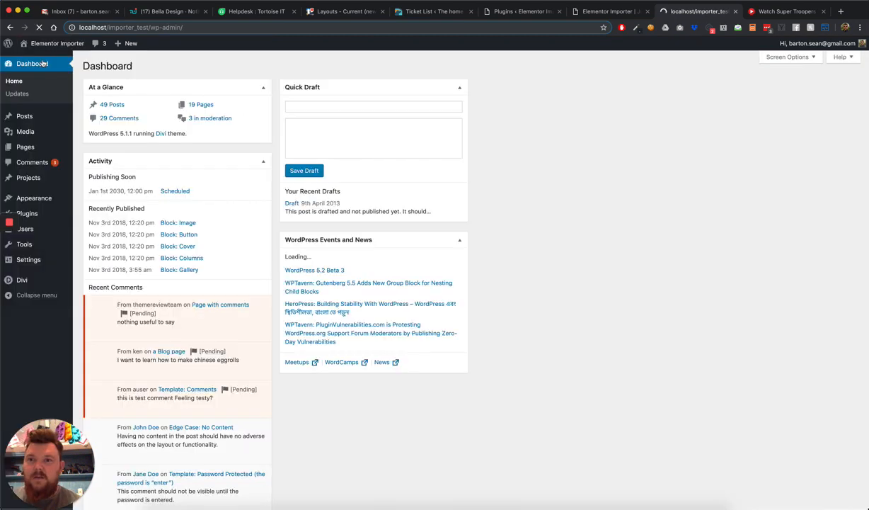
{"action": "mouse_move", "coordinate": [34, 182]}
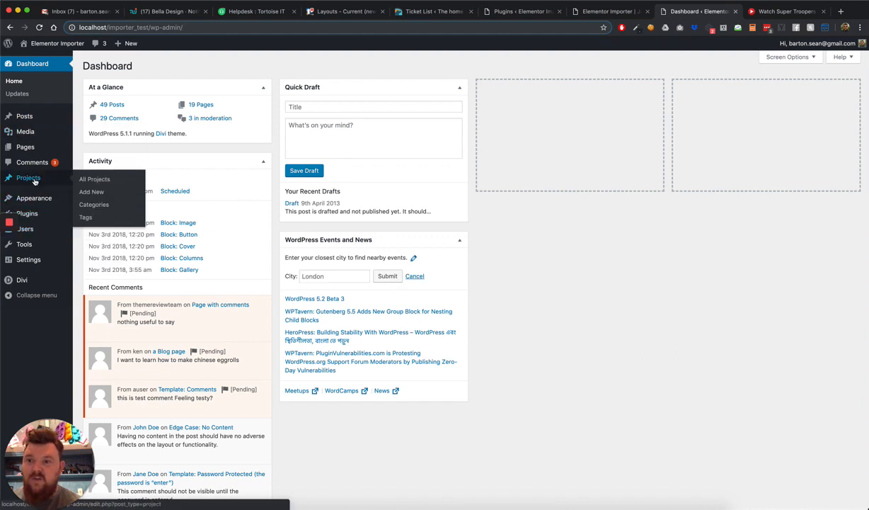
{"action": "mouse_move", "coordinate": [39, 255]}
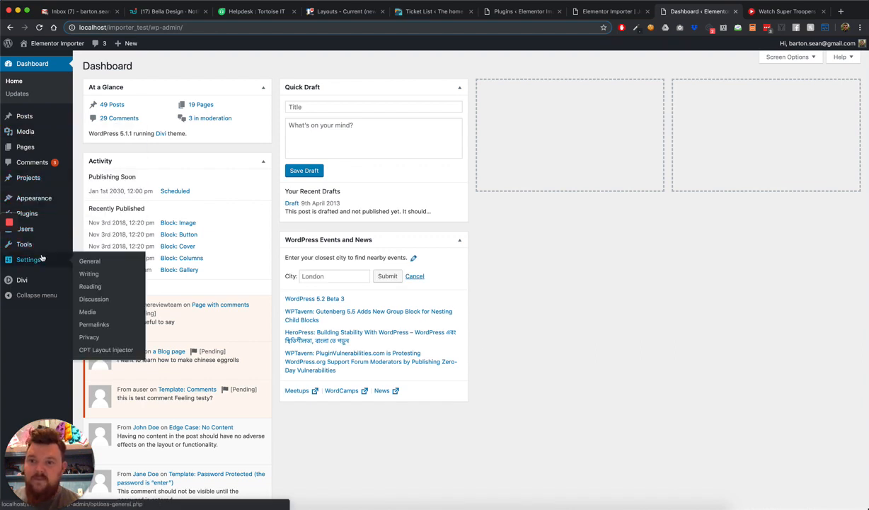
{"action": "left_click", "coordinate": [106, 350]}
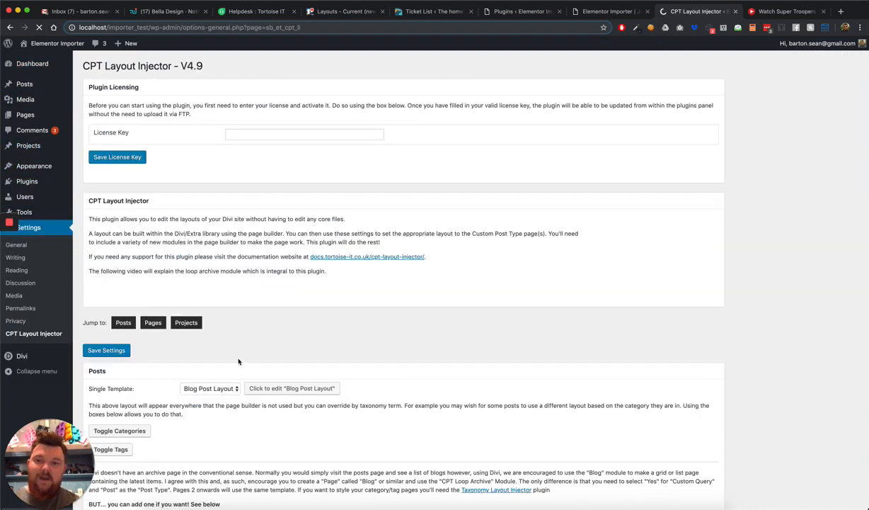
{"action": "left_click", "coordinate": [187, 322]}
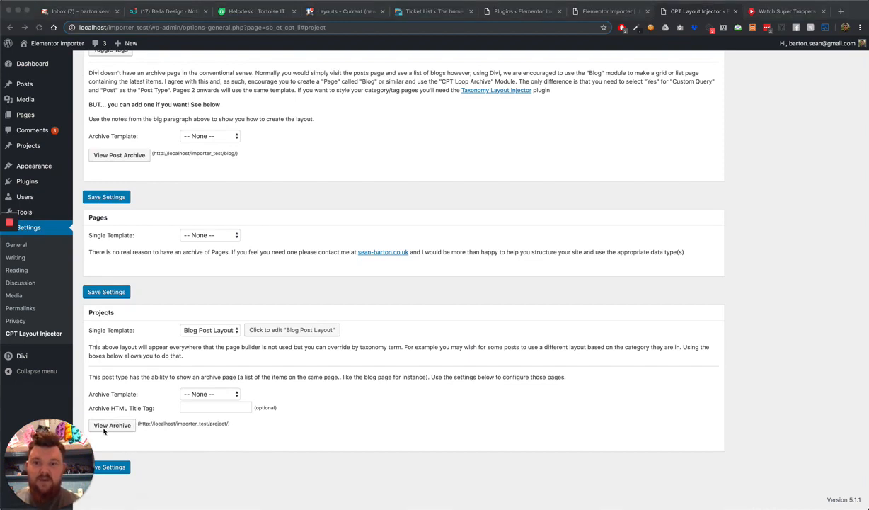
{"action": "left_click", "coordinate": [127, 427]}
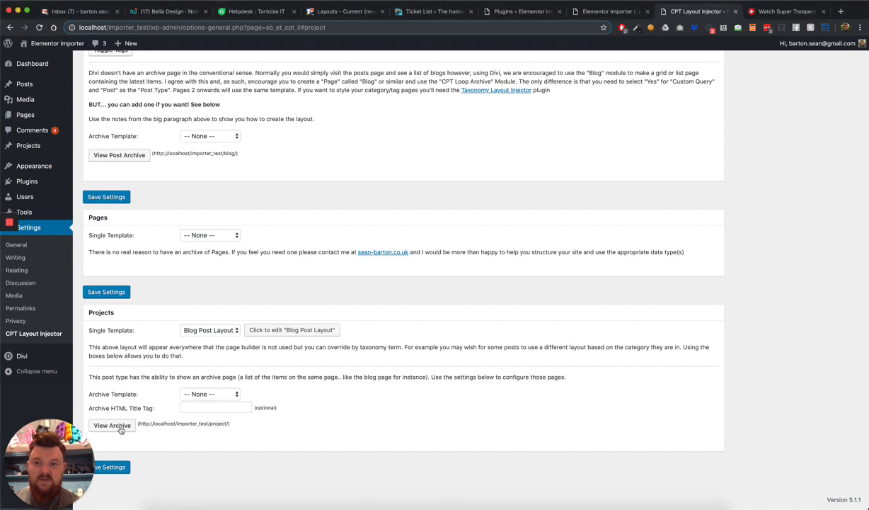
{"action": "left_click", "coordinate": [114, 425]}
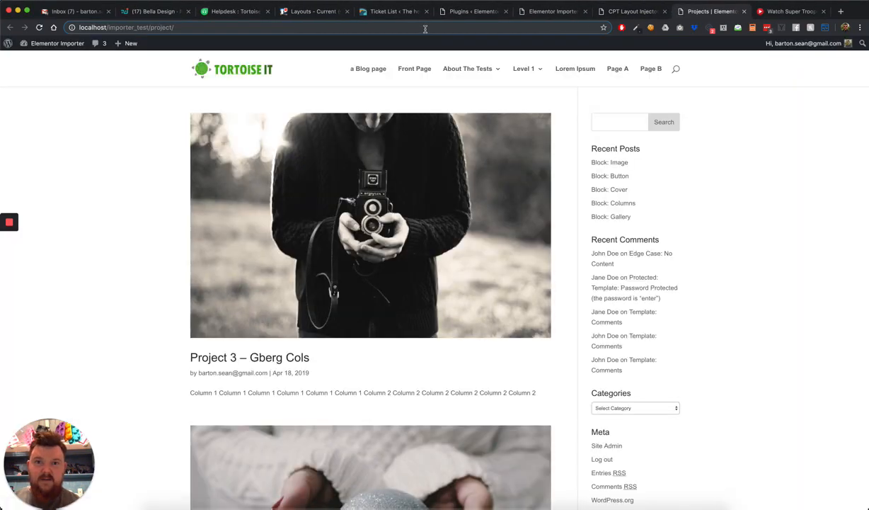
Load the project archive's address in the settings tab instead of its separate tab and review the listed projects
{"action": "left_click", "coordinate": [425, 28]}
{"action": "key", "text": "super+c"}
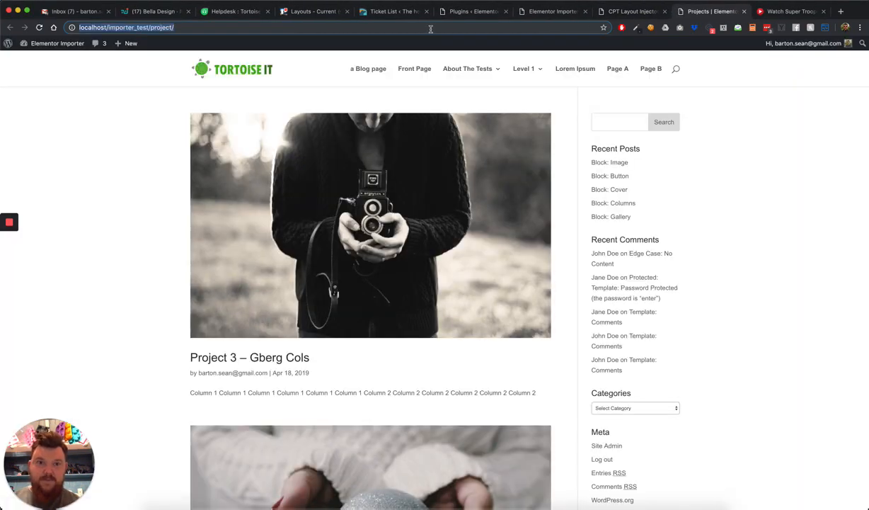
{"action": "left_click", "coordinate": [746, 12]}
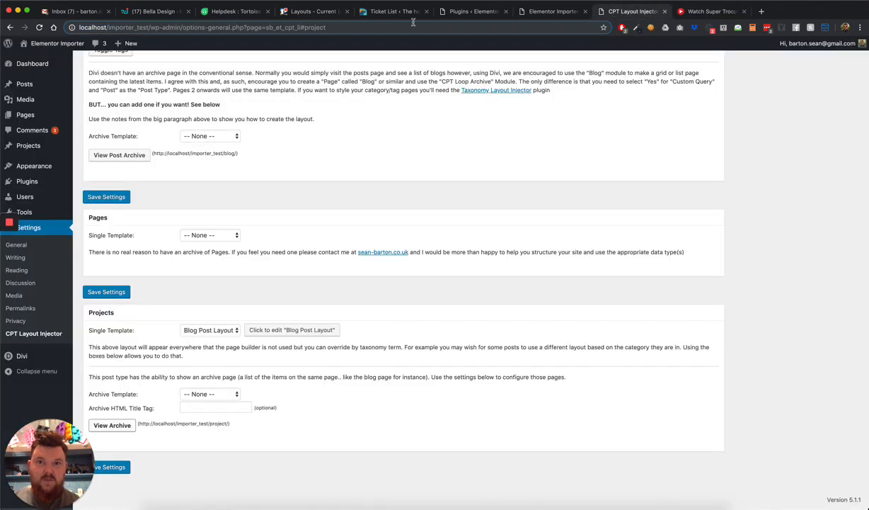
{"action": "left_click", "coordinate": [413, 22]}
{"action": "key", "text": "super+v"}
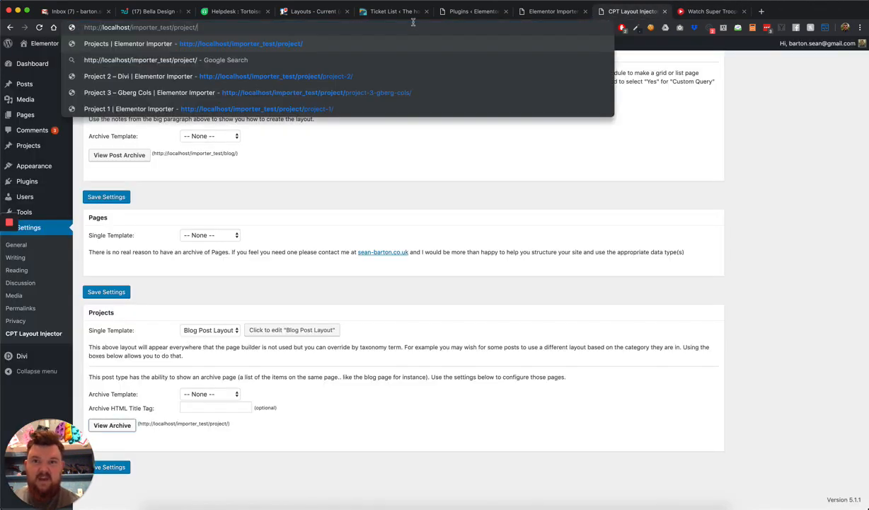
{"action": "key", "text": "Return"}
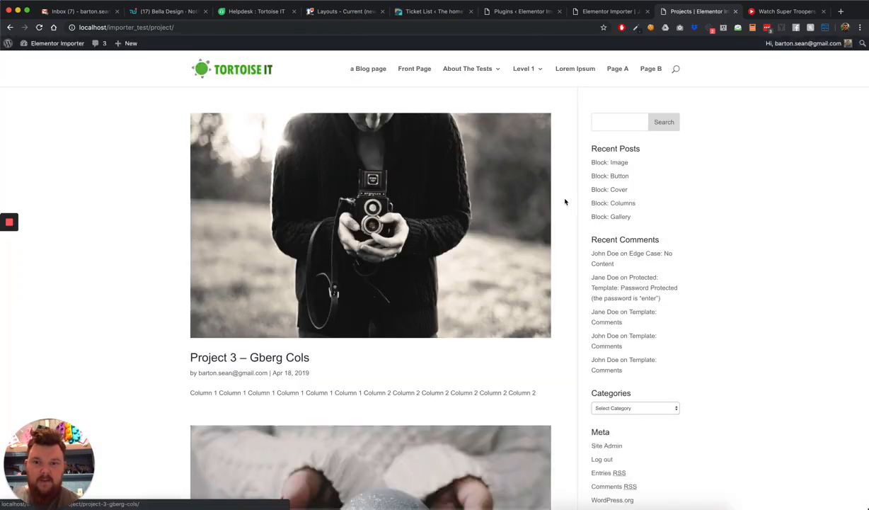
{"action": "scroll", "coordinate": [565, 202], "scroll_direction": "down", "scroll_amount": 10}
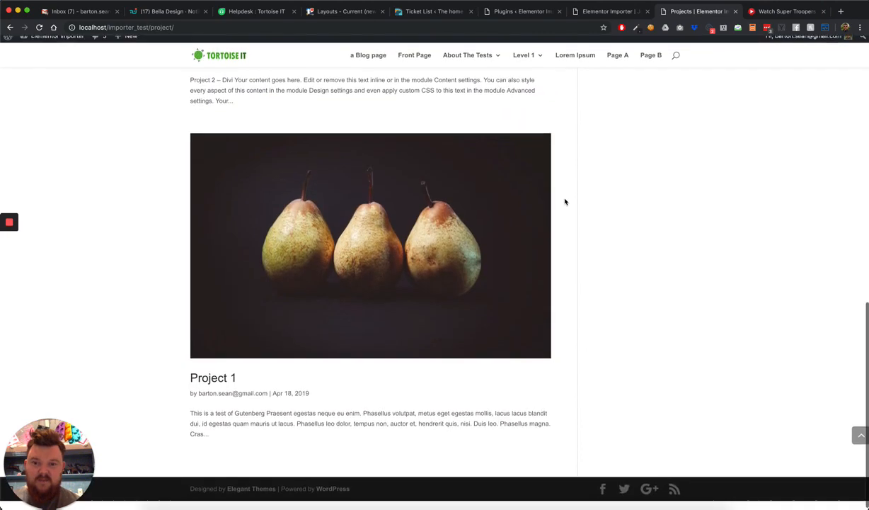
{"action": "scroll", "coordinate": [385, 339], "scroll_direction": "up", "scroll_amount": 10}
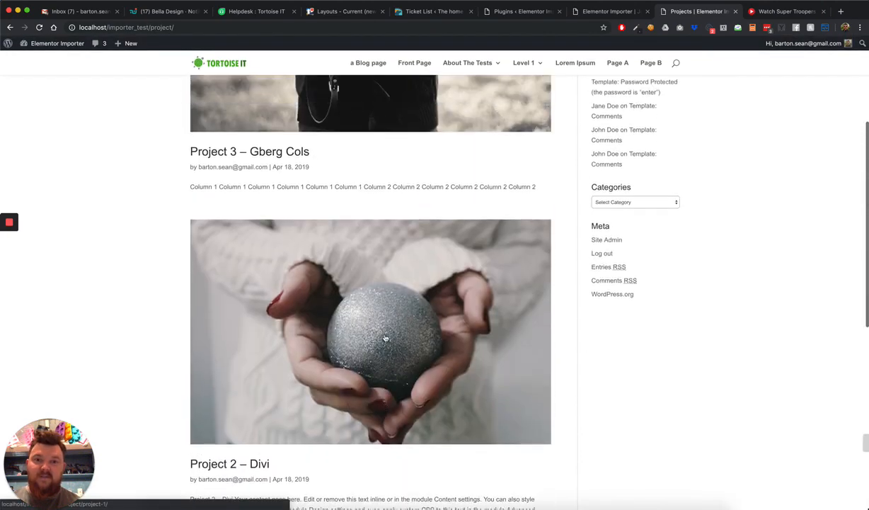
{"action": "scroll", "coordinate": [385, 339], "scroll_direction": "up", "scroll_amount": 5}
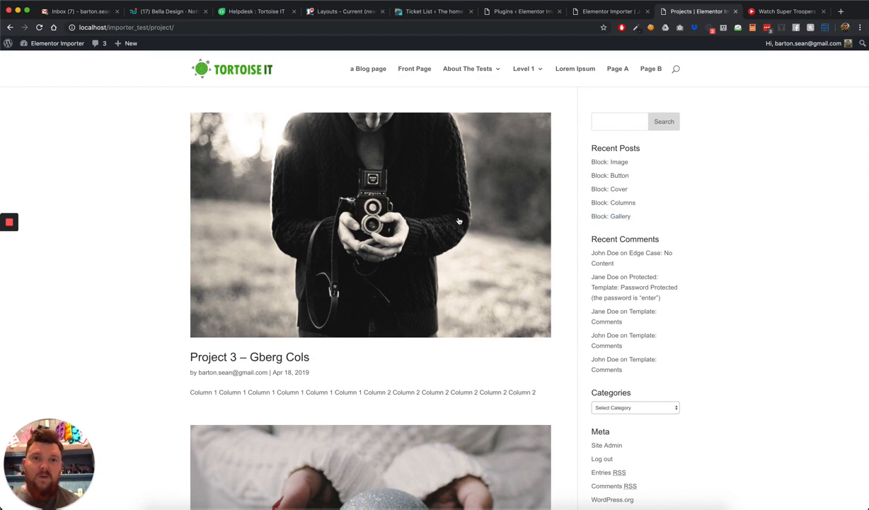
{"action": "mouse_move", "coordinate": [53, 41]}
{"action": "right_click", "coordinate": [44, 61]}
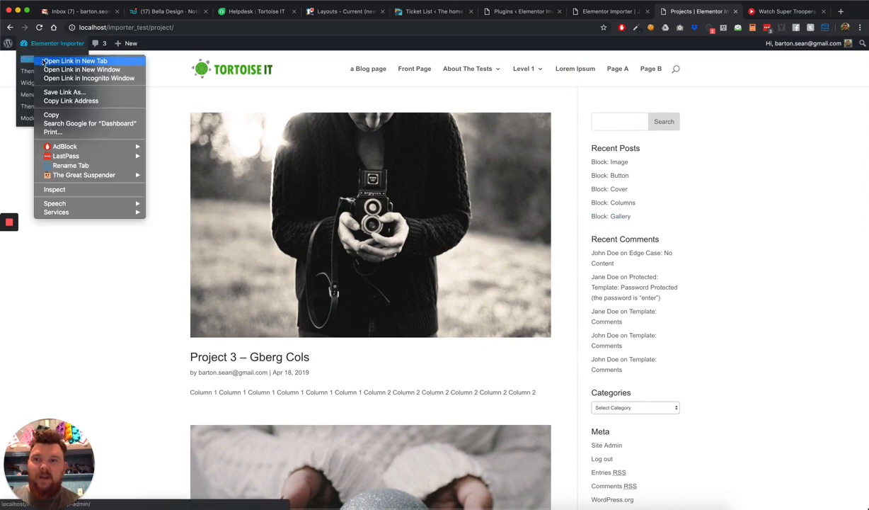
{"action": "left_click", "coordinate": [44, 61]}
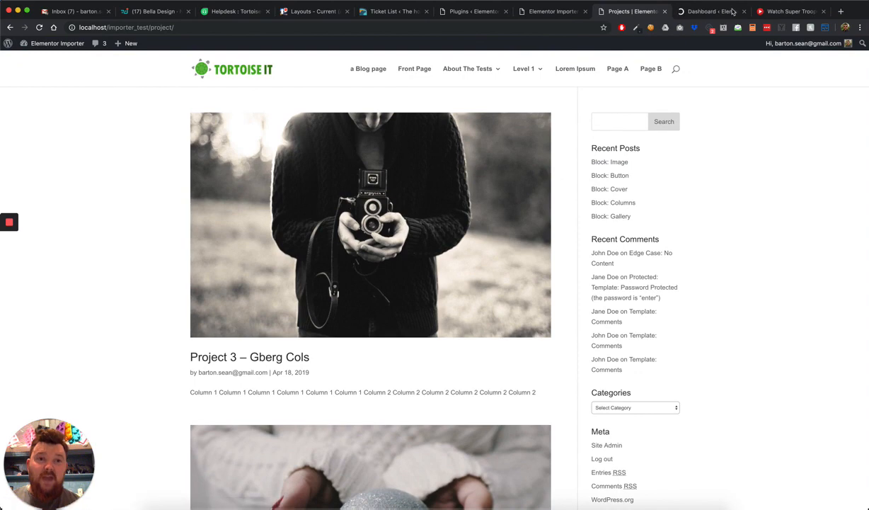
{"action": "left_click", "coordinate": [744, 11]}
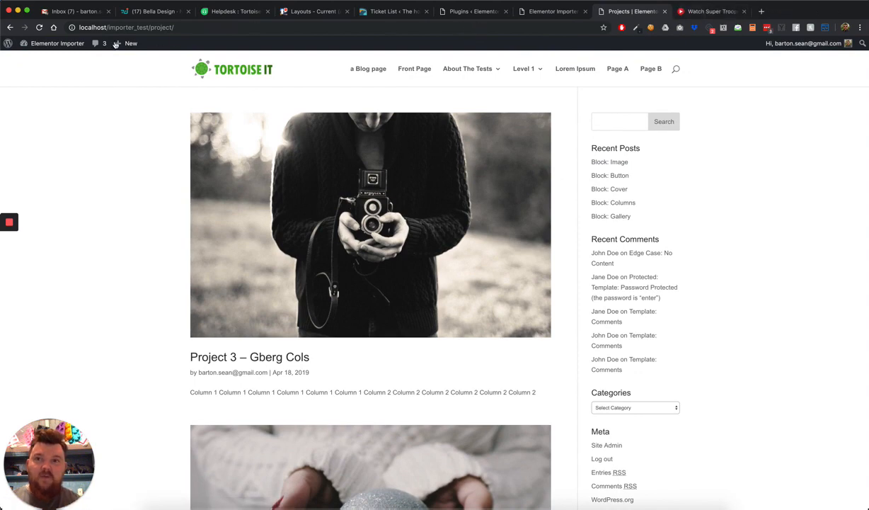
Return to the WordPress dashboard and open the Divi Library
{"action": "left_click", "coordinate": [44, 63]}
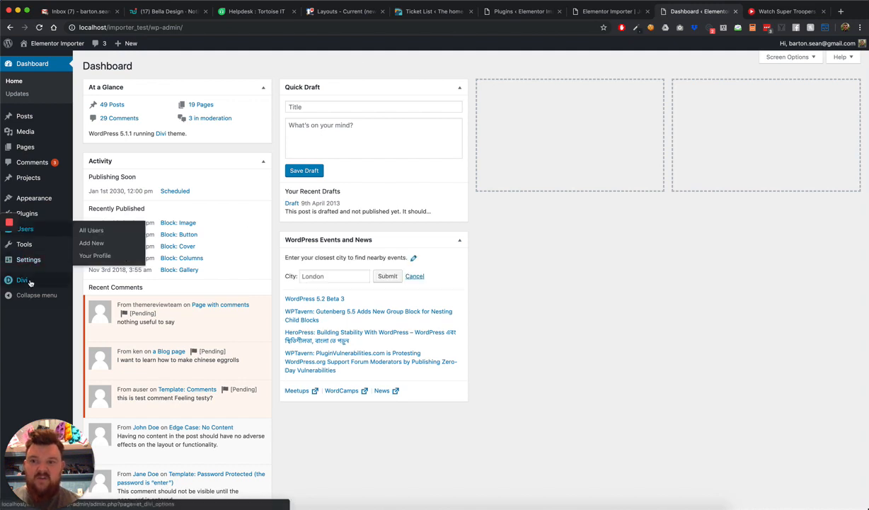
{"action": "mouse_move", "coordinate": [31, 282]}
{"action": "left_click", "coordinate": [89, 333]}
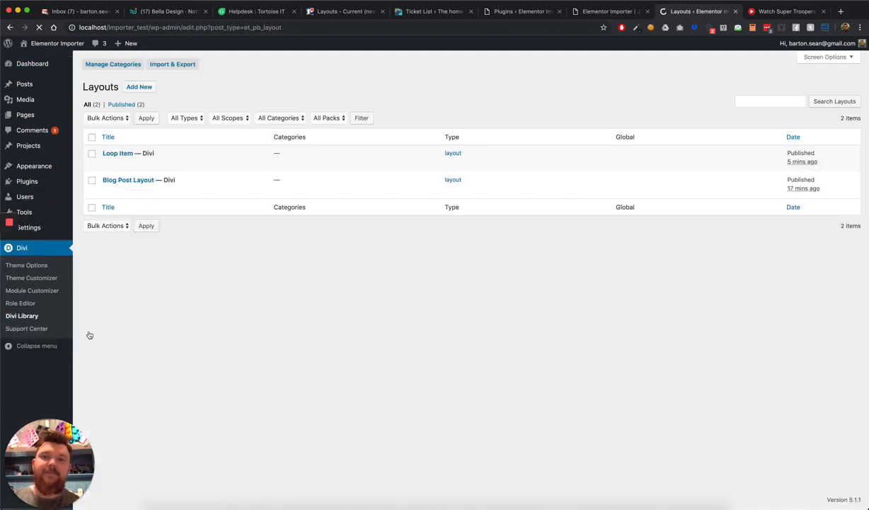
Create a new library layout named Project Archive with the layout type Layout
{"action": "left_click", "coordinate": [129, 88]}
{"action": "left_click", "coordinate": [376, 191]}
{"action": "type", "text": "P"}
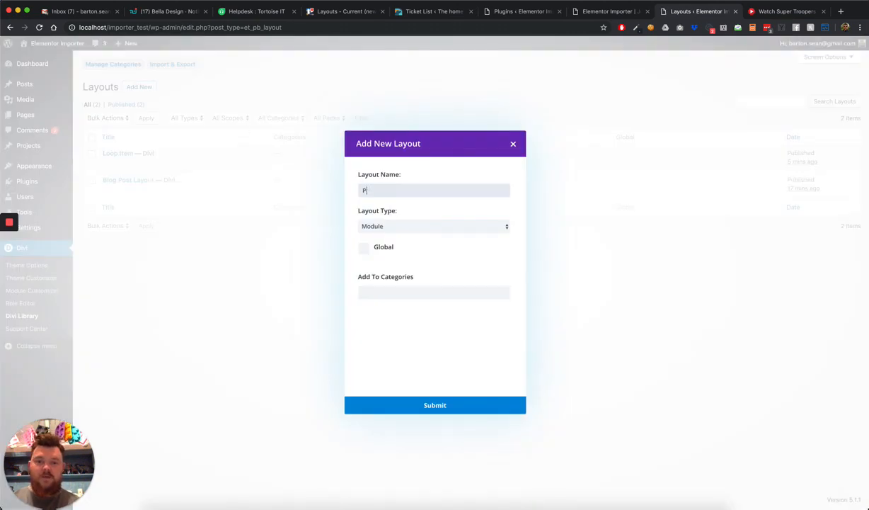
{"action": "type", "text": "roject Archive"}
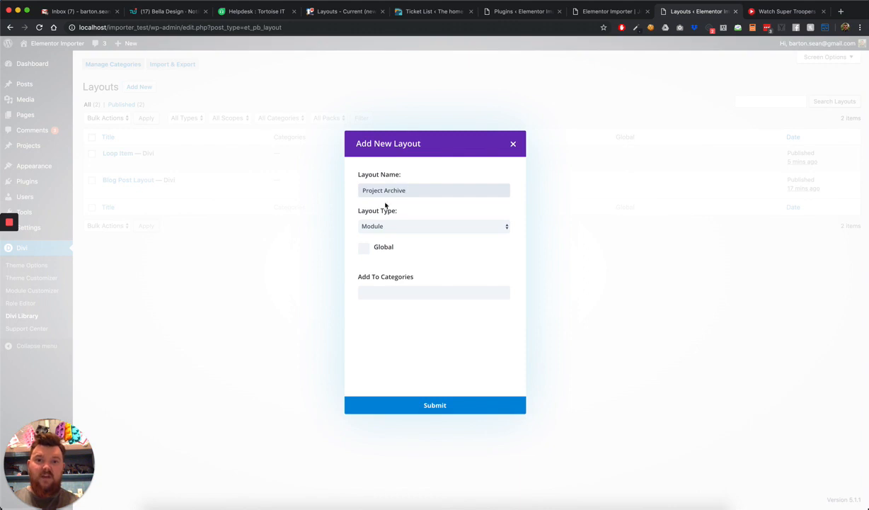
{"action": "left_click", "coordinate": [386, 226]}
{"action": "left_click", "coordinate": [383, 275]}
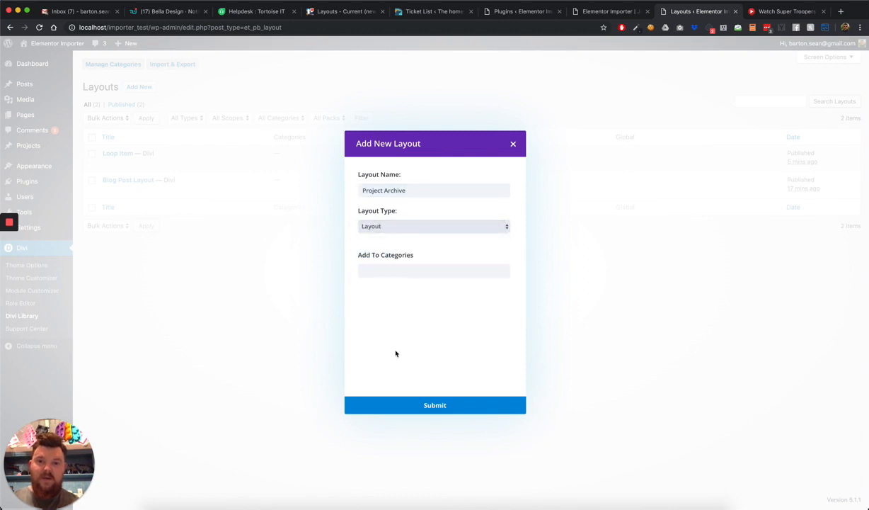
{"action": "left_click", "coordinate": [421, 406]}
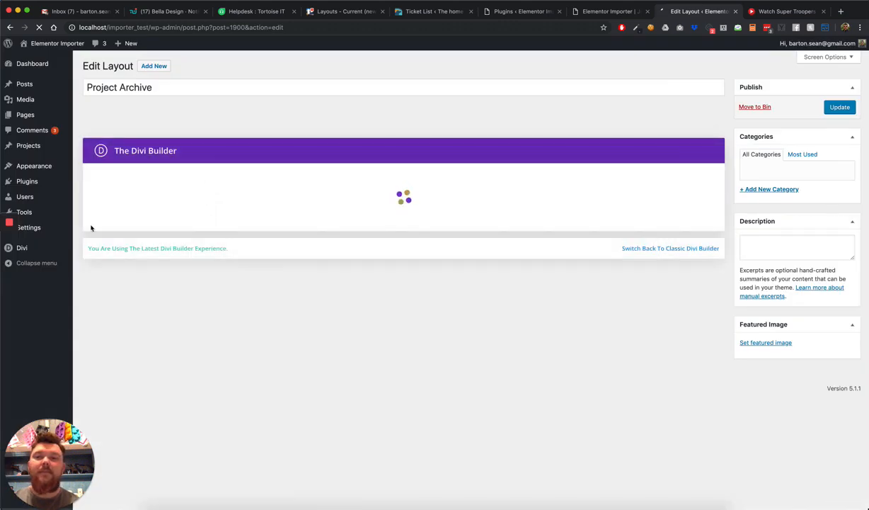
Start building the Project Archive layout from scratch in the Divi Builder
{"action": "mouse_move", "coordinate": [10, 225]}
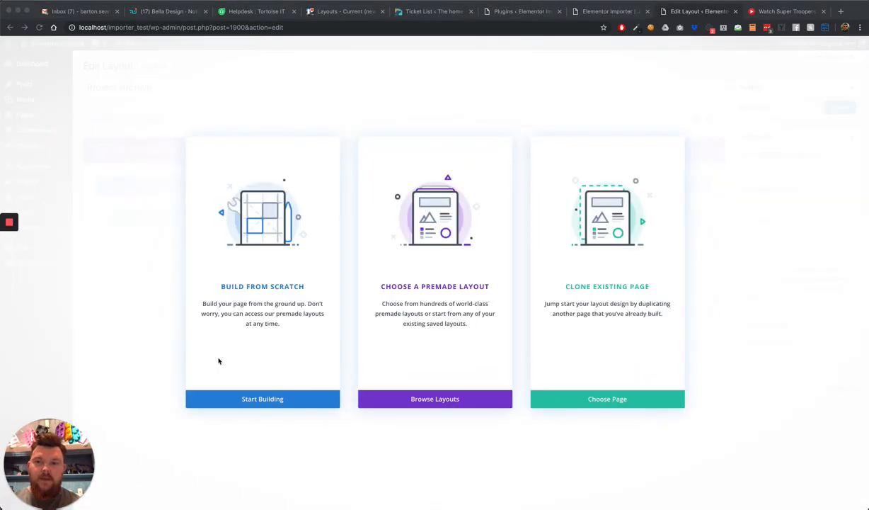
{"action": "left_click", "coordinate": [264, 400]}
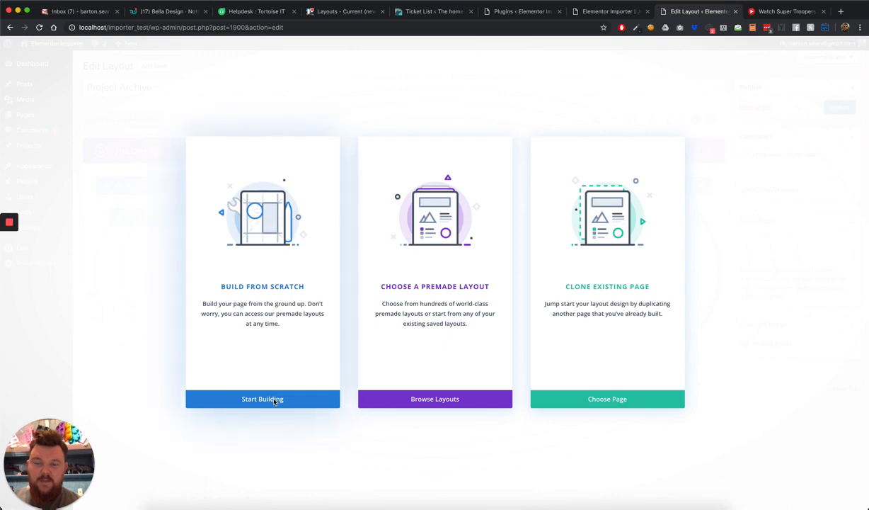
{"action": "left_click", "coordinate": [275, 401]}
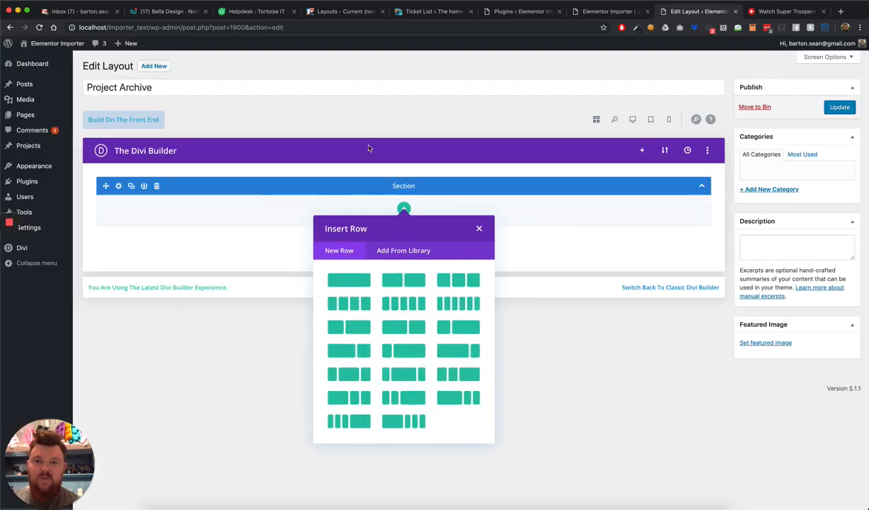
Insert a single-column row containing a Text module that reads "This is the project archive!"
{"action": "left_click", "coordinate": [355, 283]}
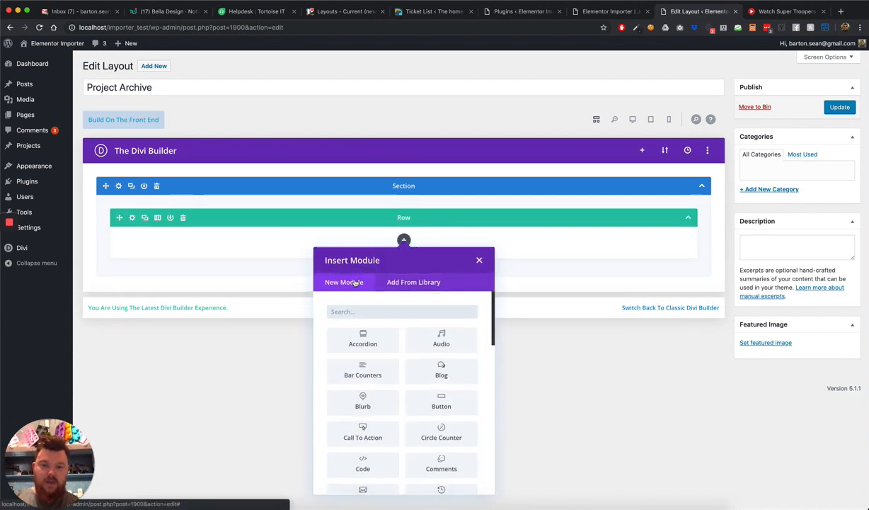
{"action": "type", "text": "te"}
{"action": "left_click", "coordinate": [360, 433]}
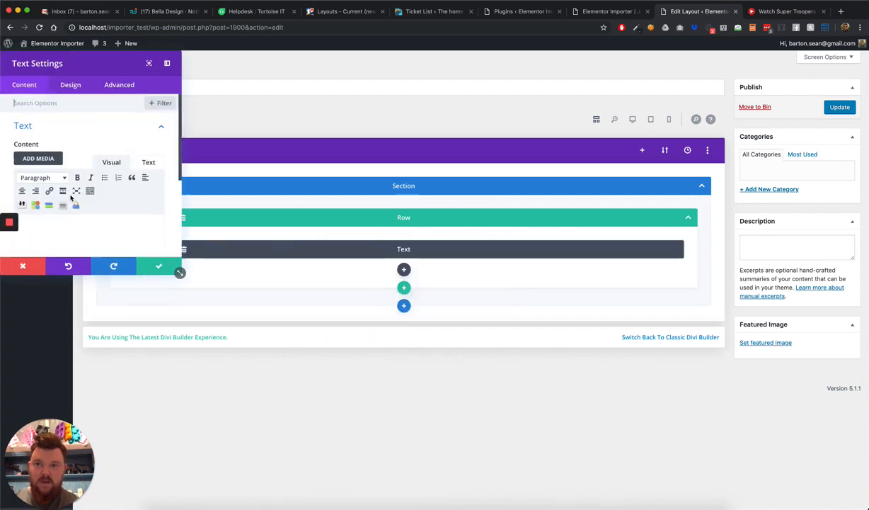
{"action": "type", "text": "This"}
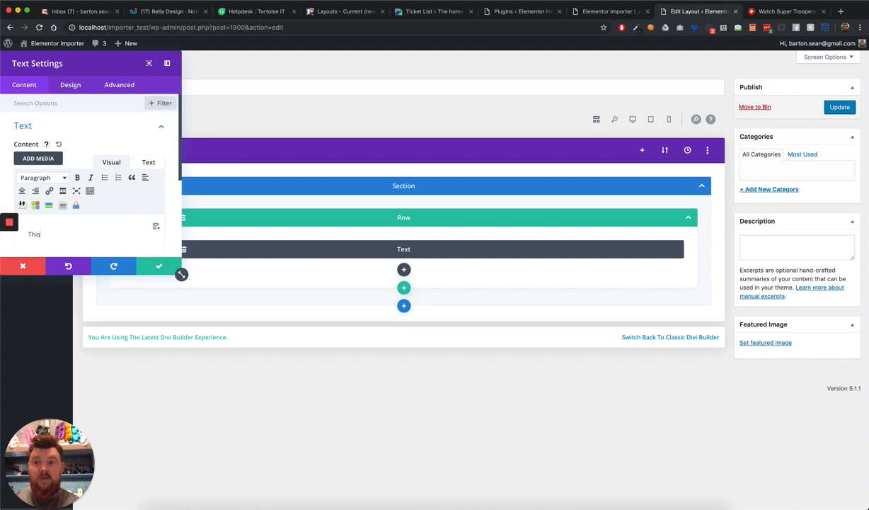
{"action": "type", "text": " is the project archive!"}
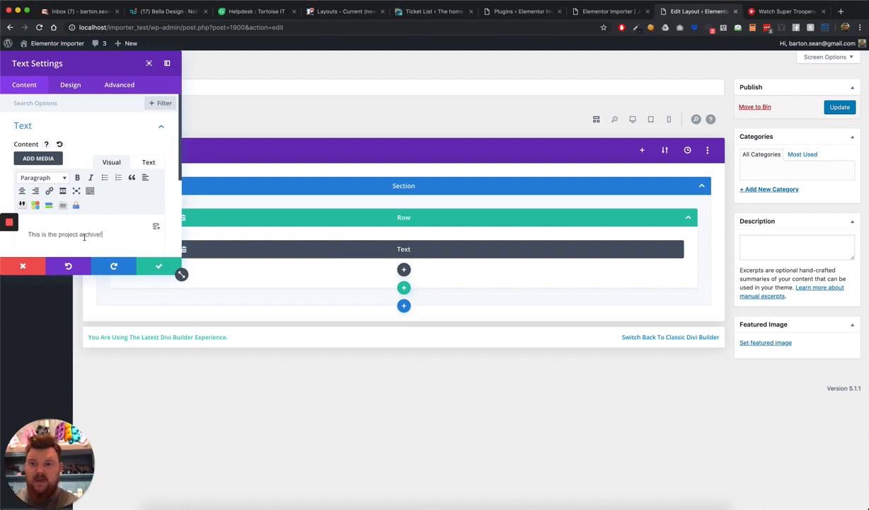
{"action": "left_click", "coordinate": [153, 261]}
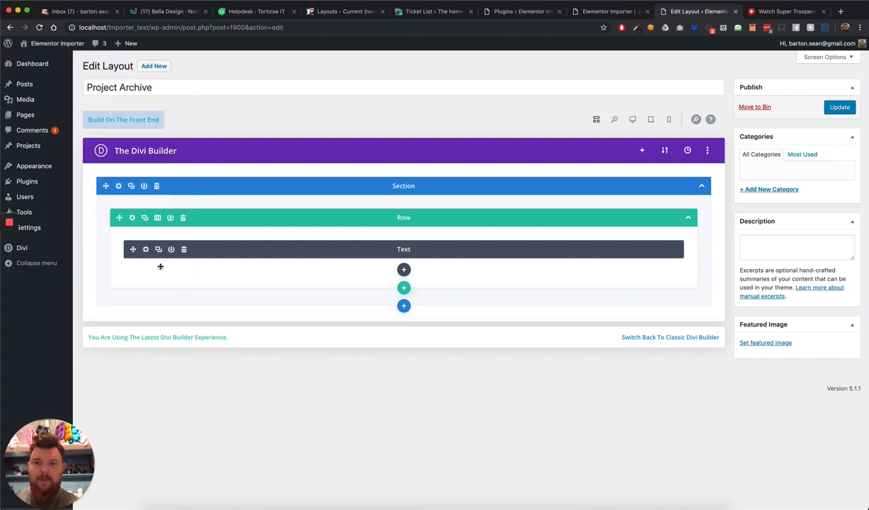
Add a CPT Loop Archive module below the Text module and set its Loop Layout to Loop Item
{"action": "left_click", "coordinate": [403, 269]}
{"action": "type", "text": "cpt"}
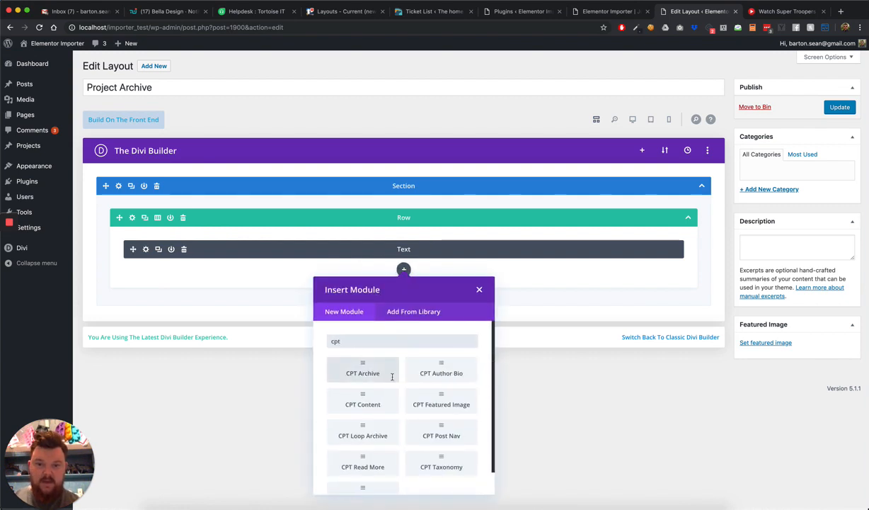
{"action": "scroll", "coordinate": [380, 449], "scroll_direction": "down", "scroll_amount": 1}
{"action": "left_click", "coordinate": [365, 434]}
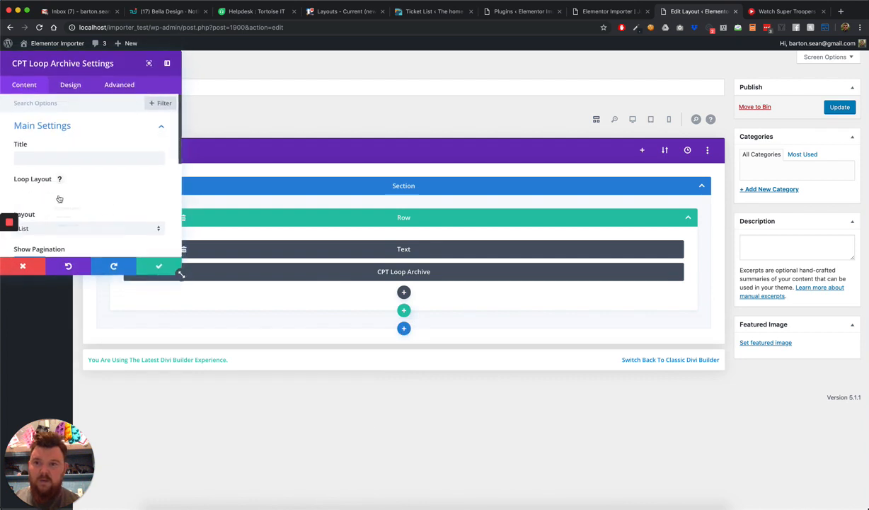
{"action": "left_click", "coordinate": [60, 194]}
{"action": "left_click", "coordinate": [49, 218]}
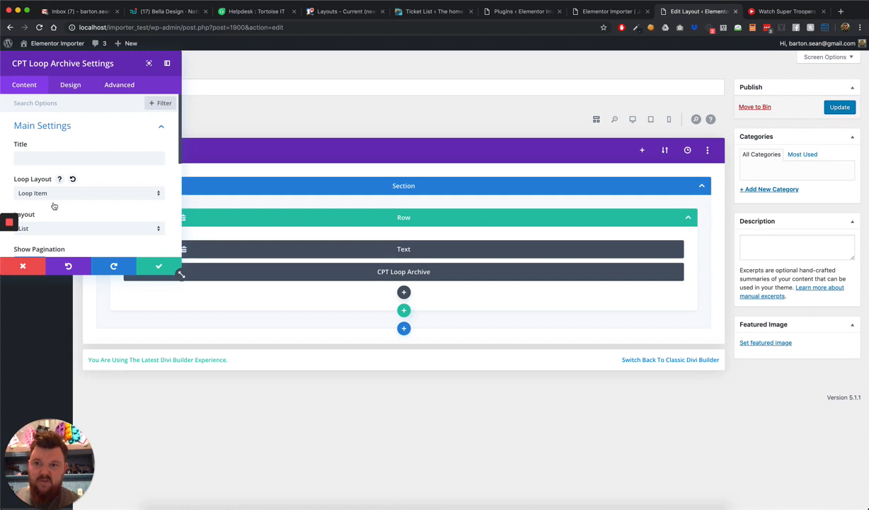
{"action": "left_click", "coordinate": [167, 63]}
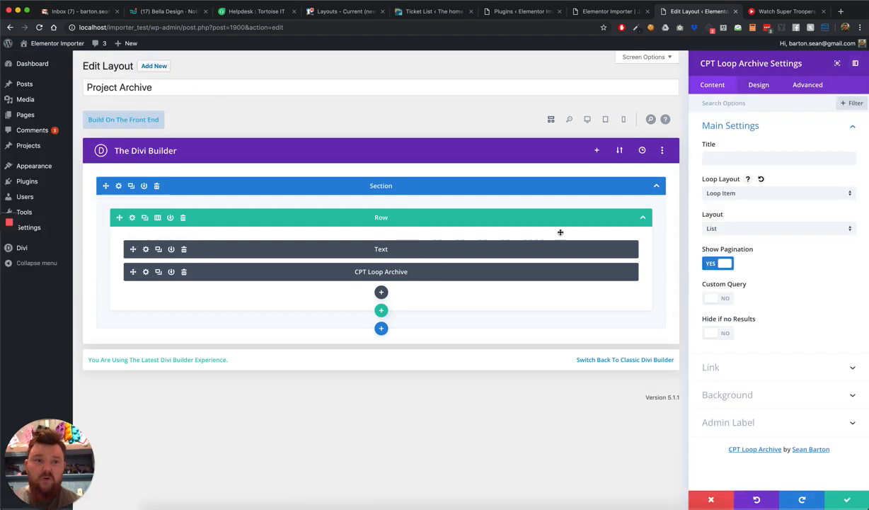
{"action": "left_click", "coordinate": [714, 194]}
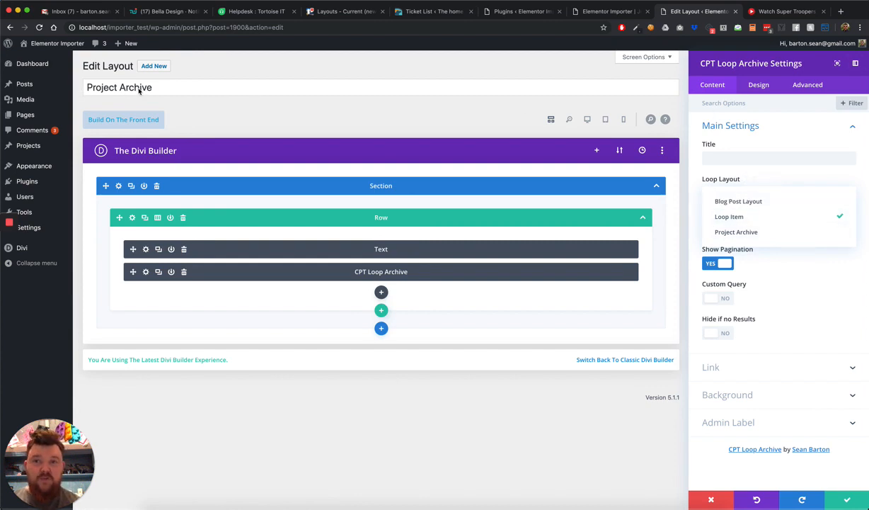
{"action": "left_click", "coordinate": [729, 218]}
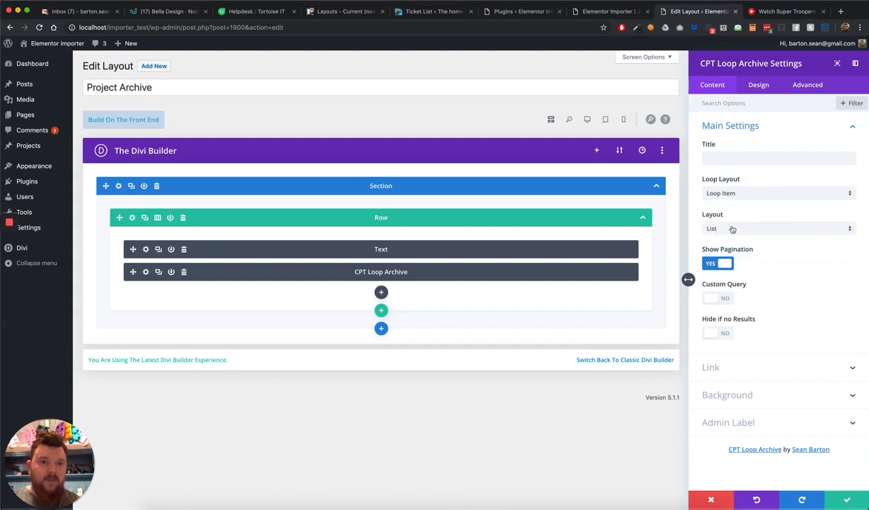
Set the loop archive's layout to Grid with two columns and update the Project Archive layout
{"action": "left_click", "coordinate": [732, 228]}
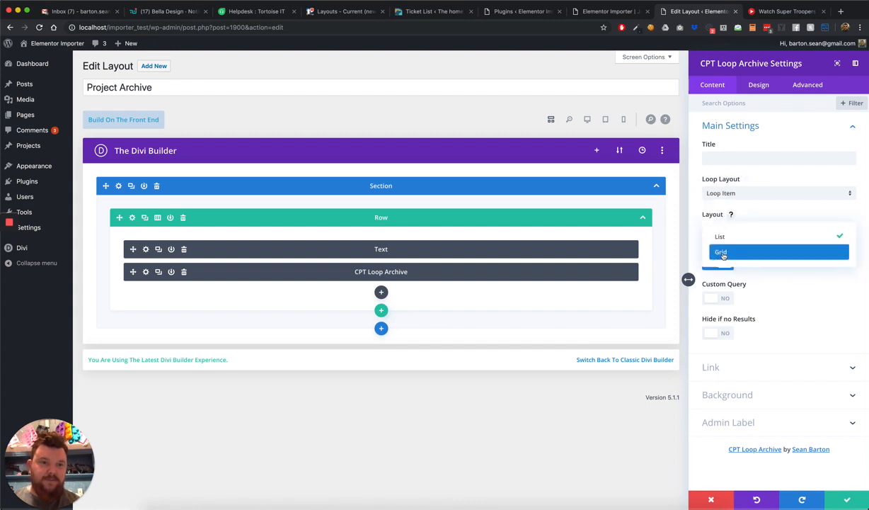
{"action": "left_click", "coordinate": [723, 253]}
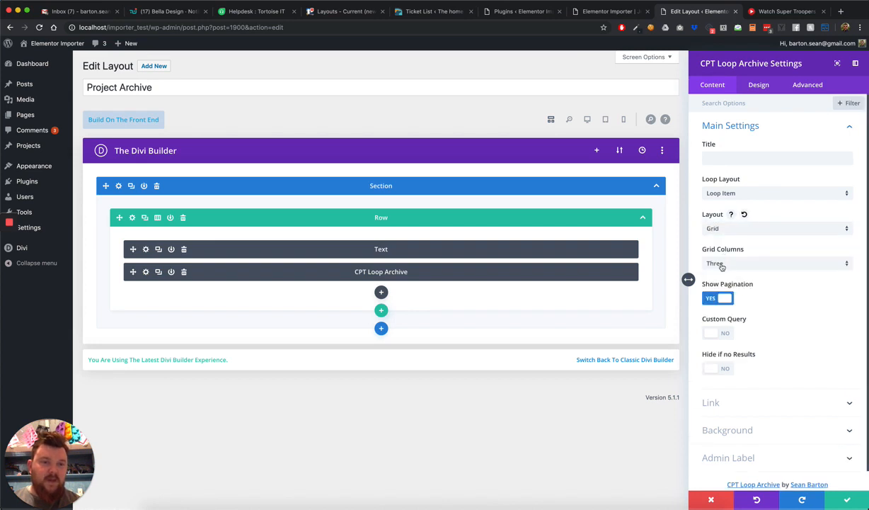
{"action": "left_click", "coordinate": [722, 264]}
{"action": "left_click", "coordinate": [724, 274]}
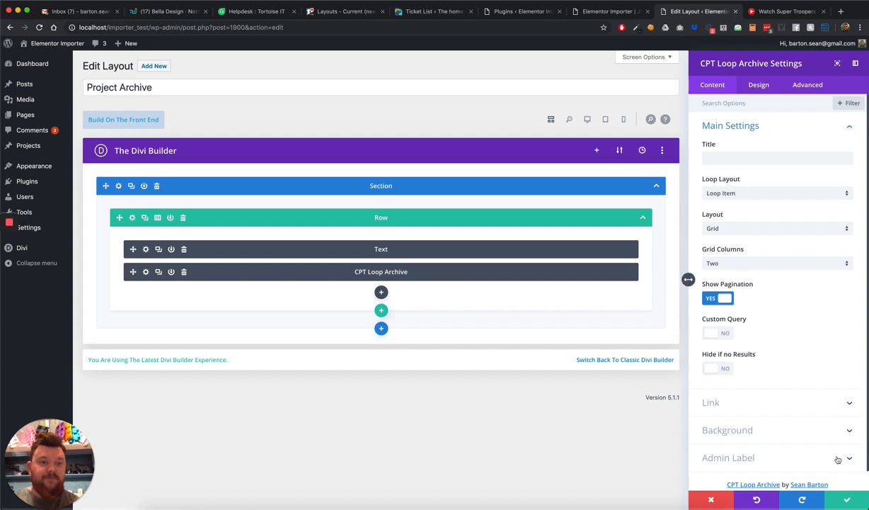
{"action": "left_click", "coordinate": [847, 500]}
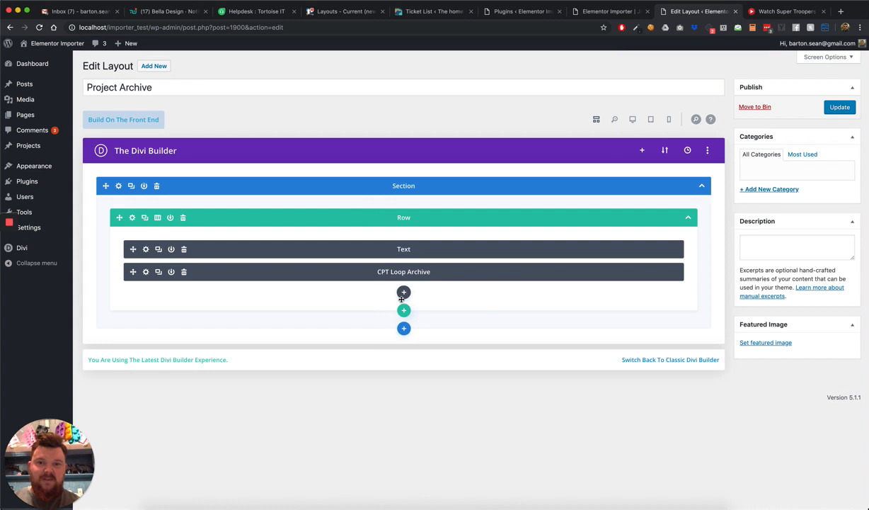
{"action": "left_click", "coordinate": [839, 107]}
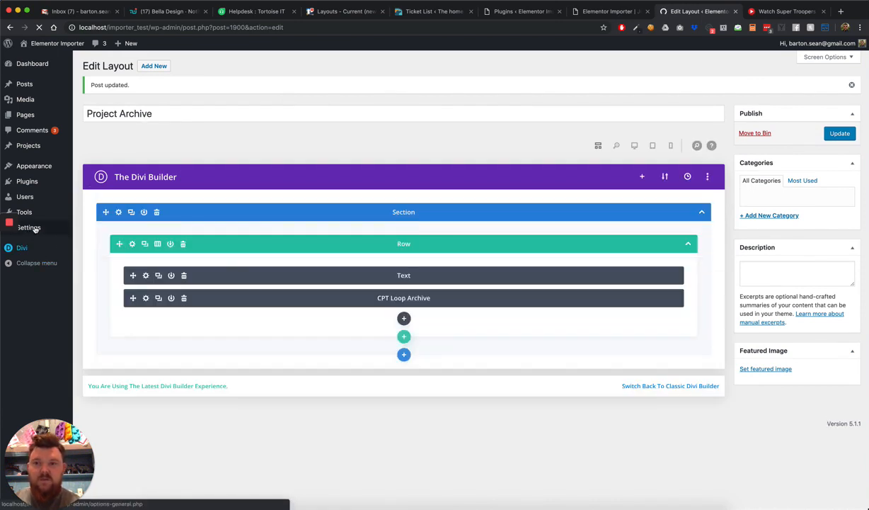
In the CPT Layout Injector settings, set the Projects archive template to Project Archive and save the settings
{"action": "mouse_move", "coordinate": [34, 229]}
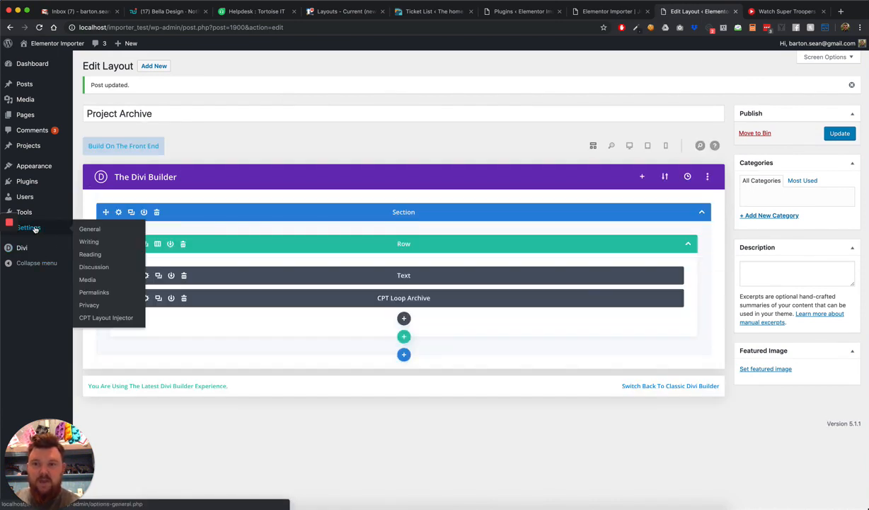
{"action": "left_click", "coordinate": [110, 318]}
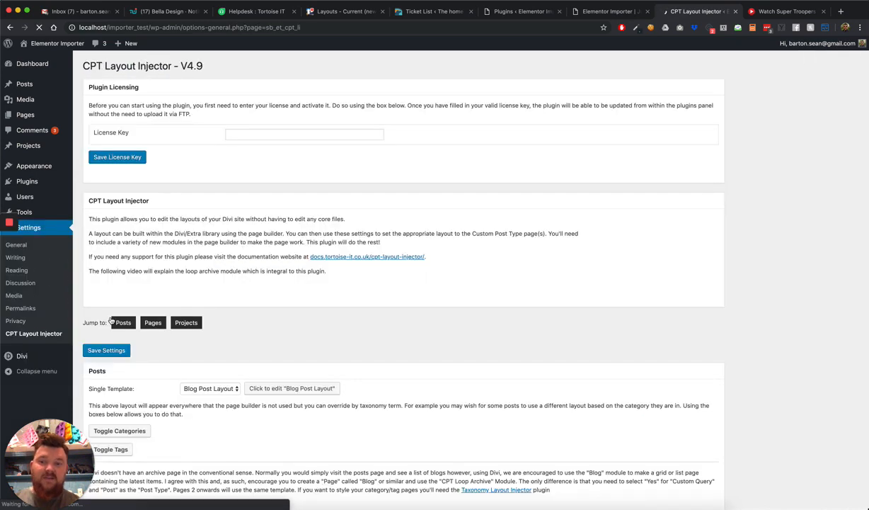
{"action": "left_click", "coordinate": [185, 322]}
{"action": "left_click", "coordinate": [189, 393]}
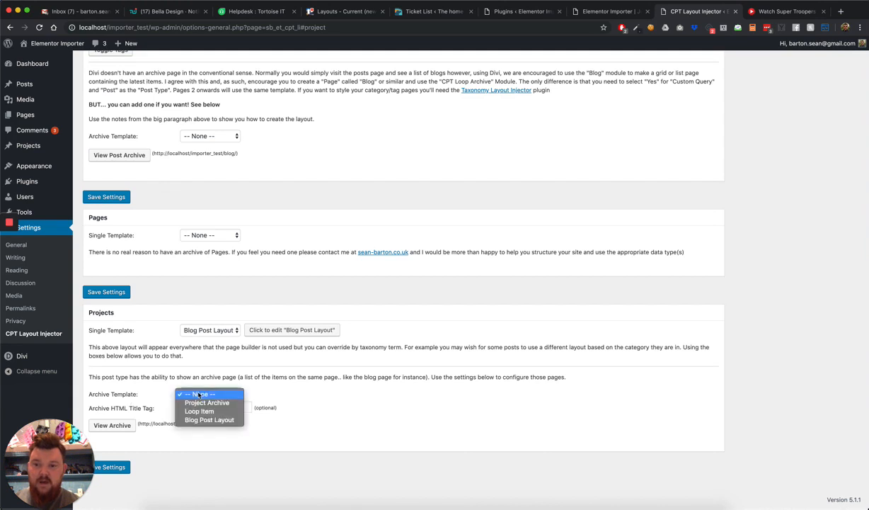
{"action": "left_click", "coordinate": [202, 402]}
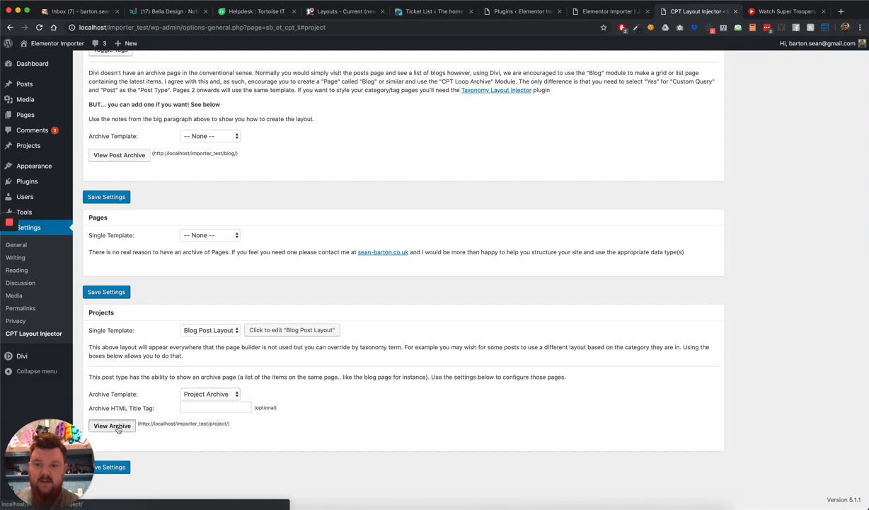
{"action": "left_click", "coordinate": [113, 468]}
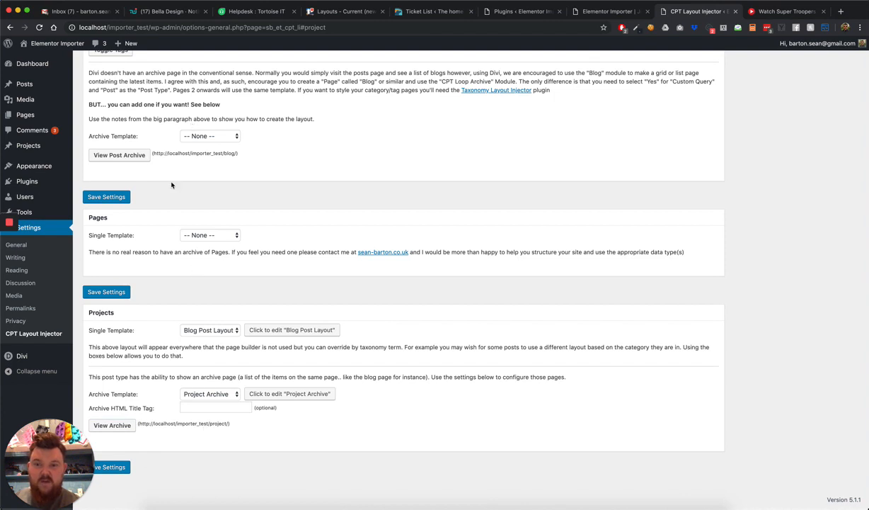
Load the projects archive page at localhost/importer_test/project to view the applied layout
{"action": "left_click_drag", "start_coordinate": [149, 27], "coordinate": [164, 65]}
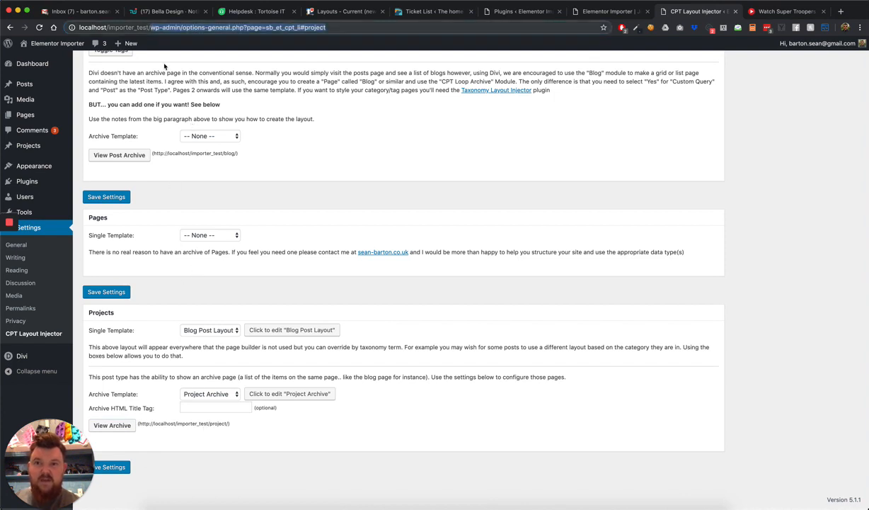
{"action": "type", "text": "project"}
{"action": "key", "text": "Return"}
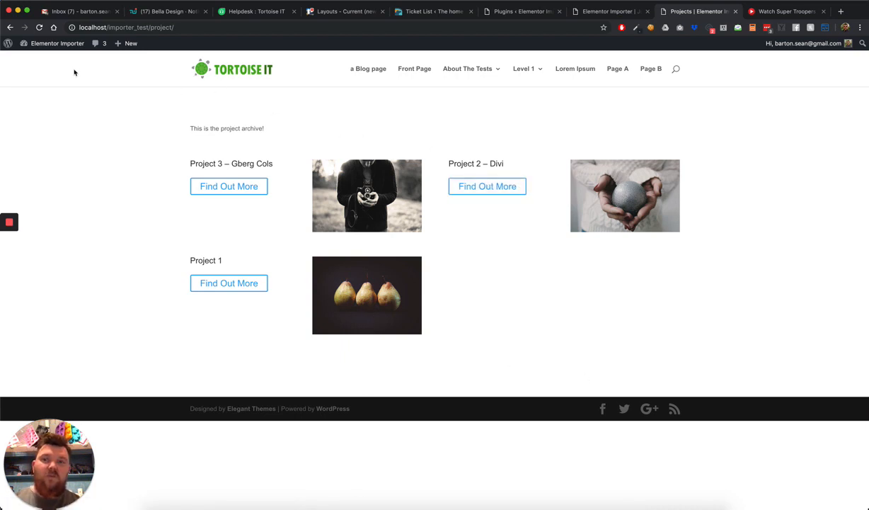
Check the maximum posts per blog page in the WordPress Reading settings, and return to the site's front end
{"action": "mouse_move", "coordinate": [46, 51]}
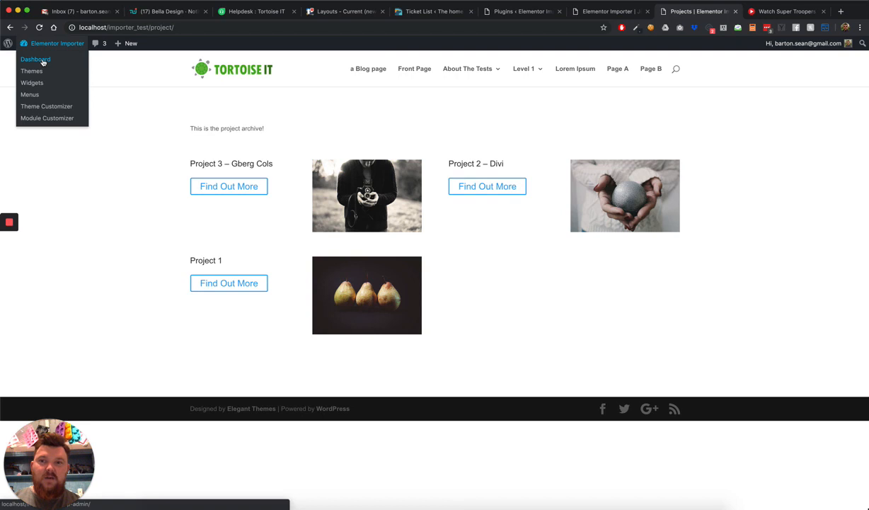
{"action": "left_click", "coordinate": [35, 59]}
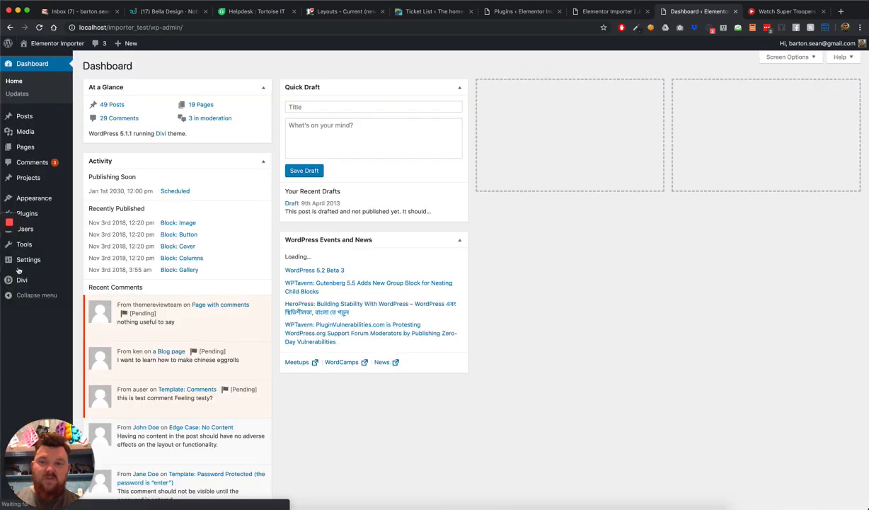
{"action": "mouse_move", "coordinate": [36, 255]}
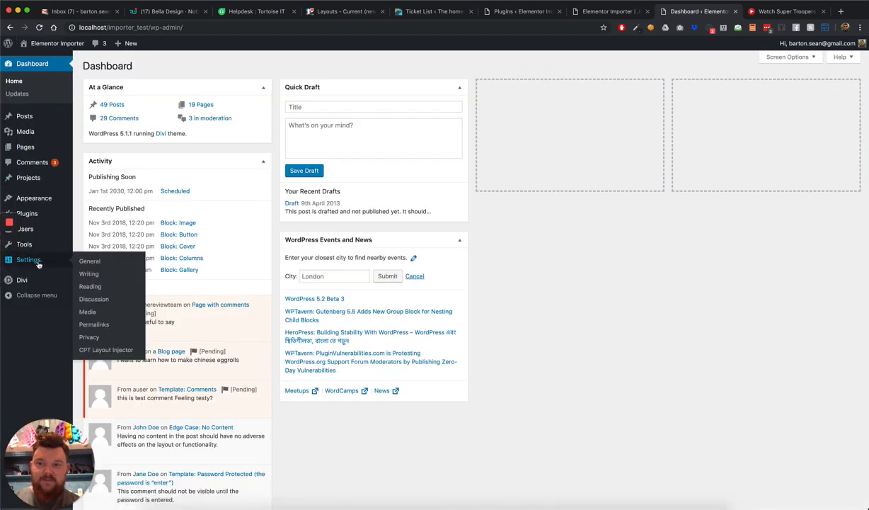
{"action": "left_click", "coordinate": [85, 288]}
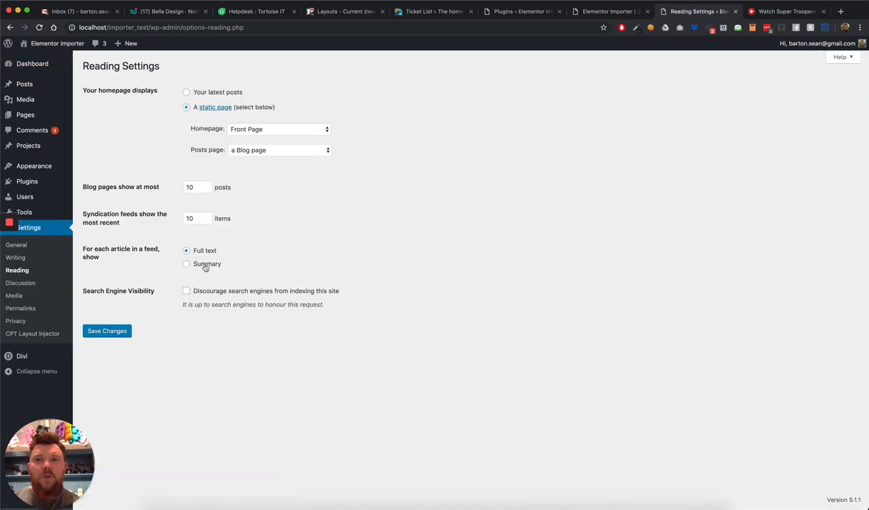
{"action": "left_click_drag", "start_coordinate": [199, 188], "coordinate": [181, 189]}
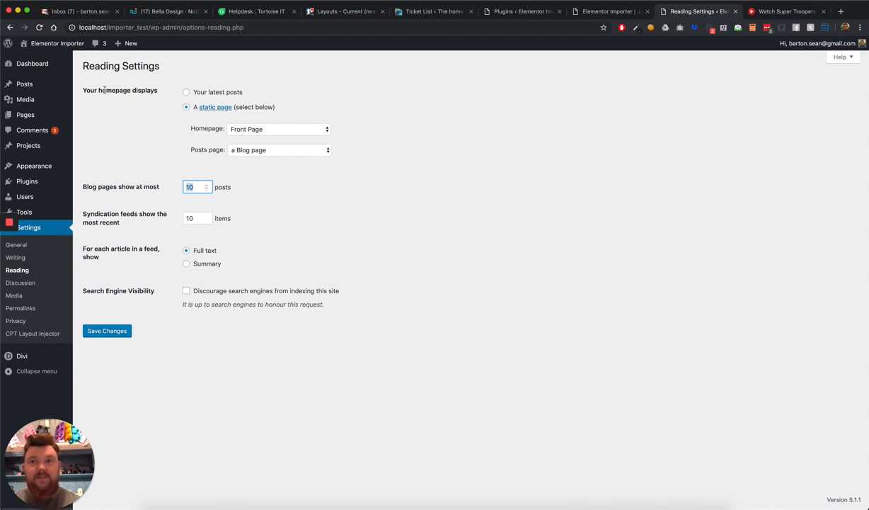
{"action": "left_click", "coordinate": [57, 44]}
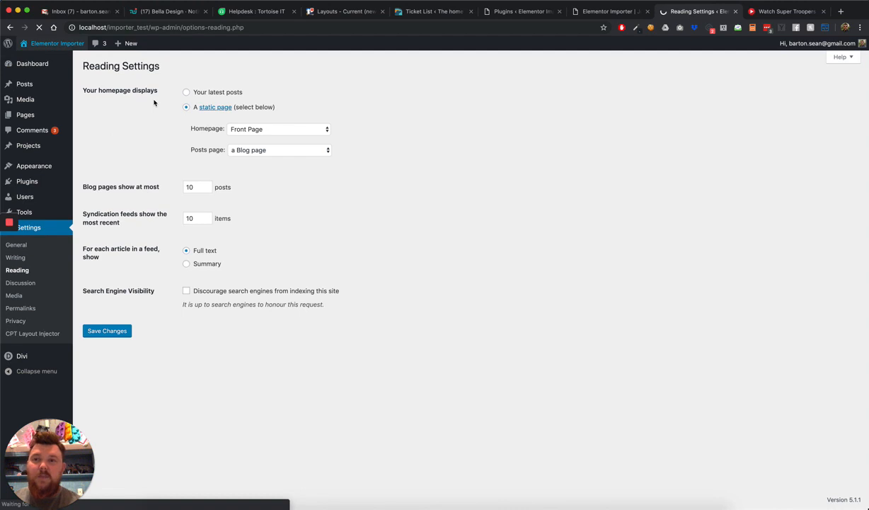